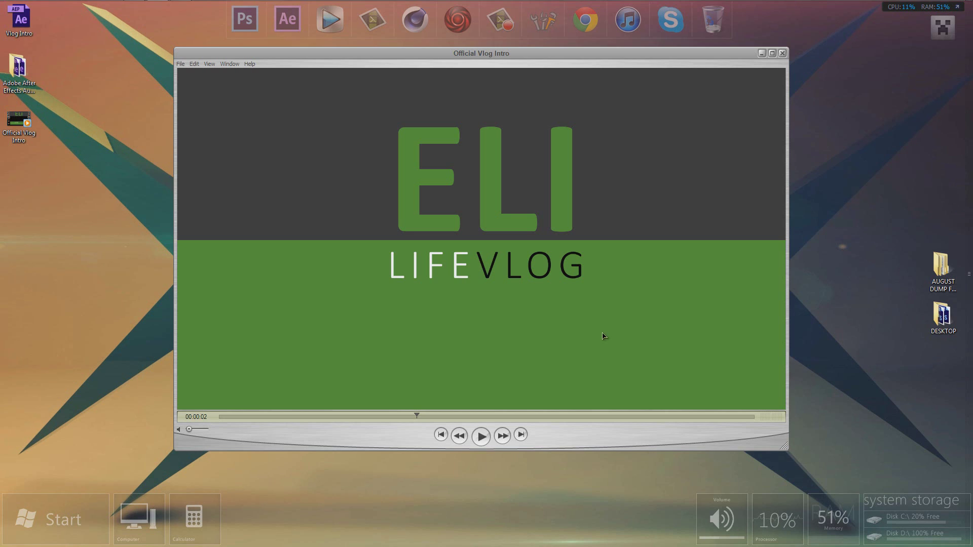
Play the ELI LIFEVLOG intro from the beginning, then scrub back to second 1
{"action": "left_click_drag", "start_coordinate": [364, 416], "coordinate": [208, 417]}
{"action": "key", "text": "space"}
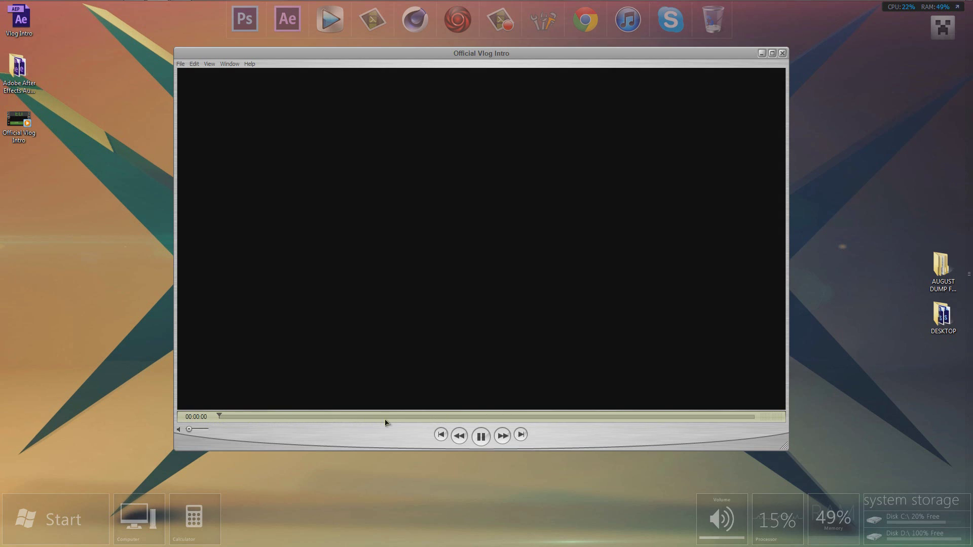
{"action": "left_click", "coordinate": [480, 437]}
{"action": "left_click", "coordinate": [431, 418]}
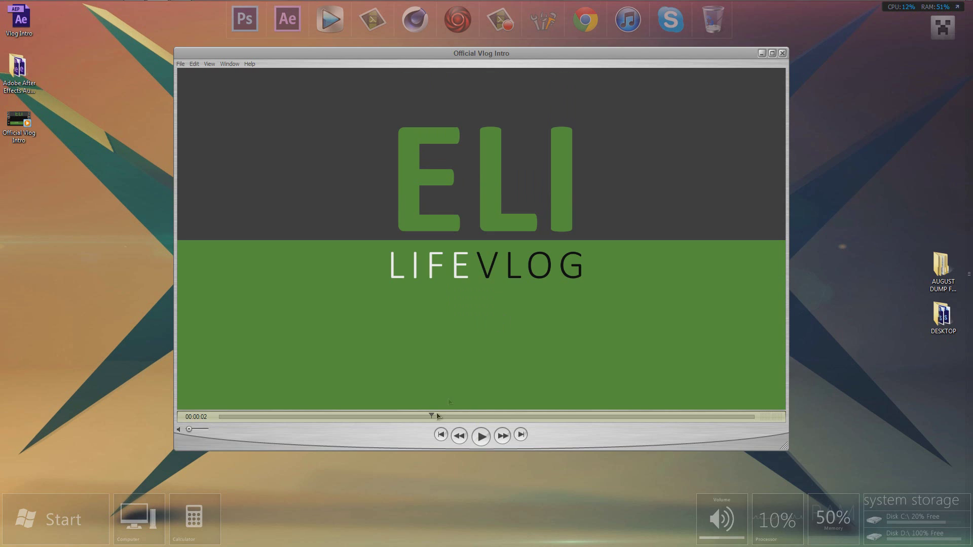
{"action": "left_click_drag", "start_coordinate": [431, 417], "coordinate": [408, 416]}
Replay the intro through to the end and minimize QuickTime Player
{"action": "left_click", "coordinate": [481, 436]}
{"action": "left_click_drag", "start_coordinate": [424, 417], "coordinate": [220, 416]}
{"action": "key", "text": "space"}
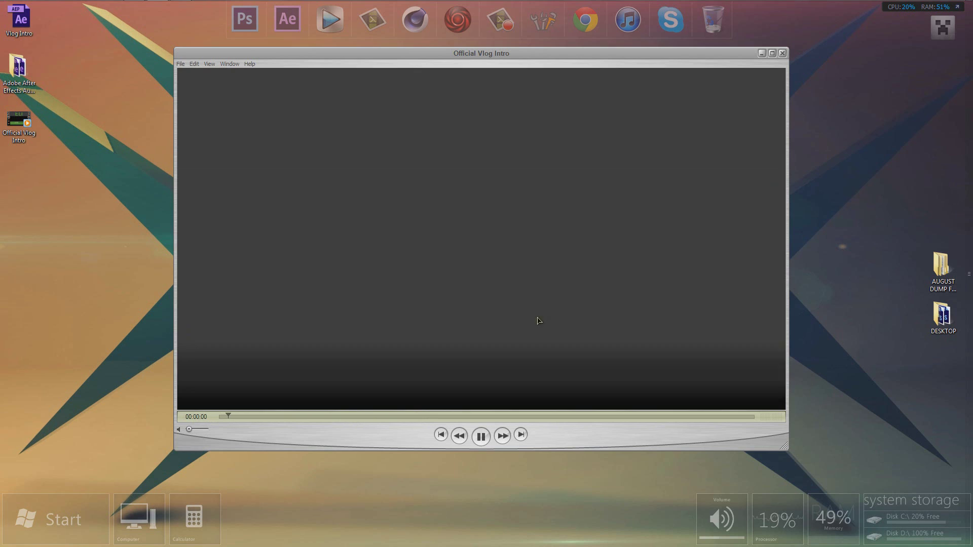
{"action": "key", "text": "space"}
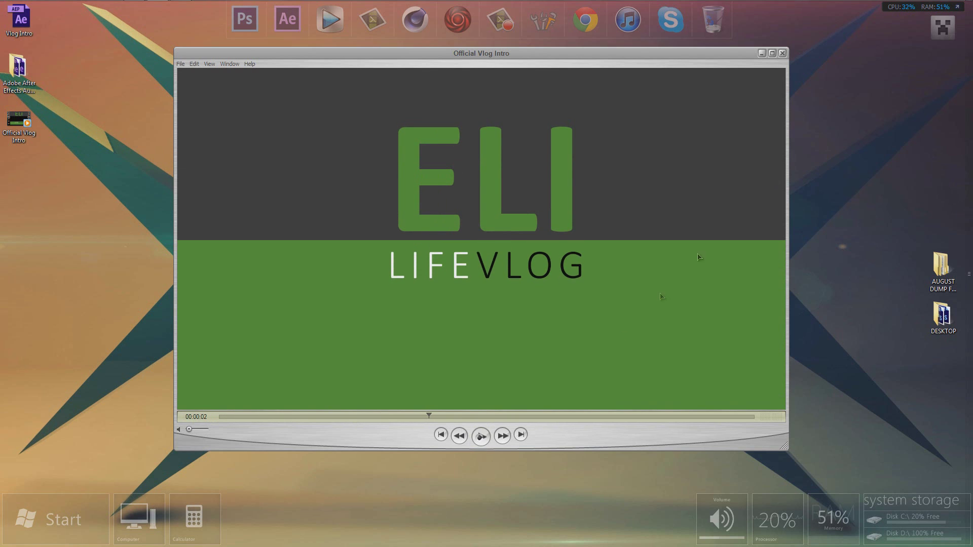
{"action": "left_click", "coordinate": [762, 53]}
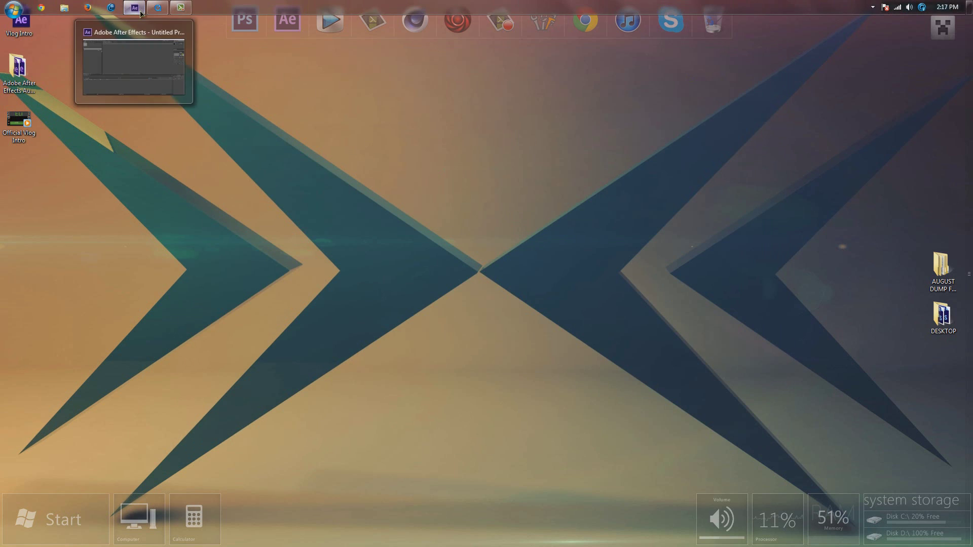
Create Comp 1 at 1920×1080, 29.97 fps with a 0;00;03;00 duration
{"action": "left_click", "coordinate": [134, 7]}
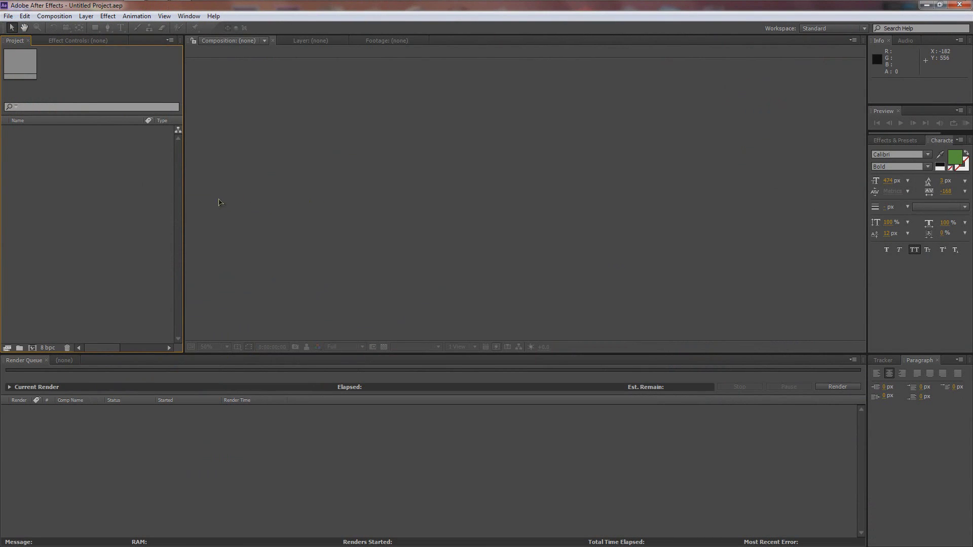
{"action": "left_click", "coordinate": [33, 348]}
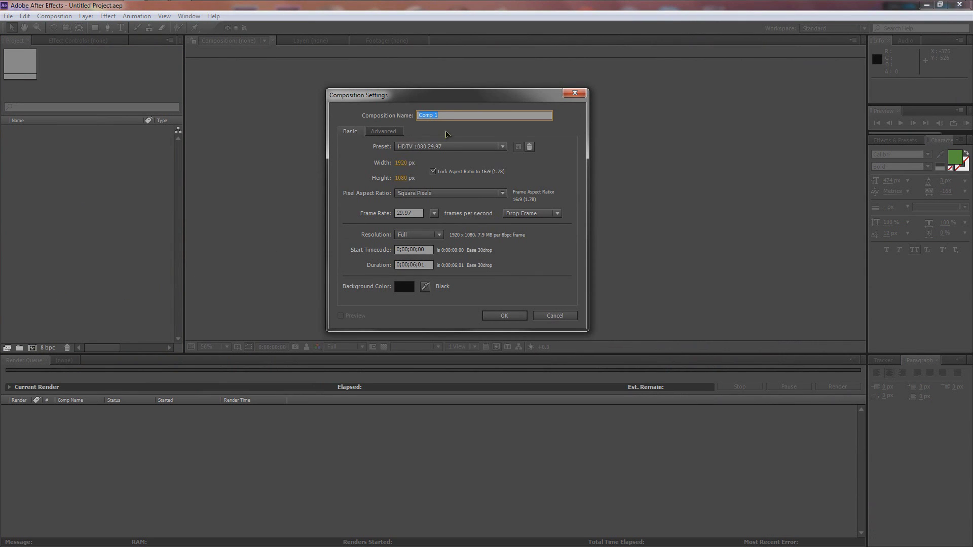
{"action": "left_click", "coordinate": [426, 266]}
{"action": "key", "text": "BackSpace"}
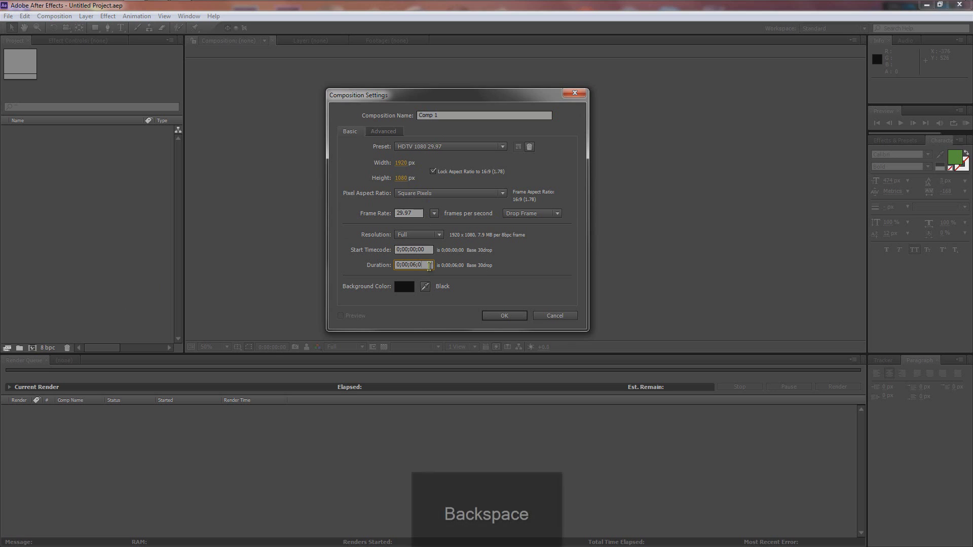
{"action": "left_click", "coordinate": [415, 265]}
{"action": "left_click", "coordinate": [503, 315]}
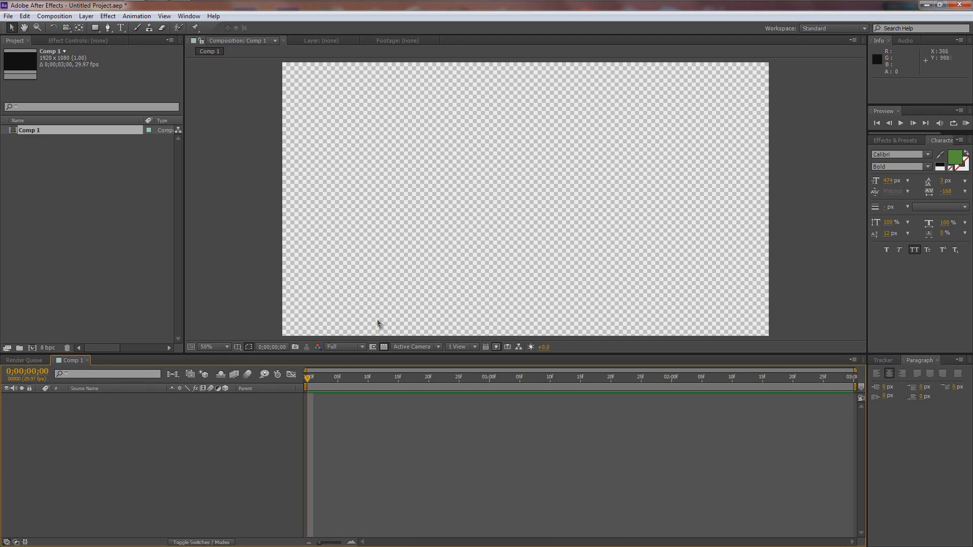
Toggle the composition's transparency grid background off and on
{"action": "left_click", "coordinate": [384, 347]}
{"action": "left_click", "coordinate": [384, 347]}
{"action": "left_click", "coordinate": [384, 347]}
{"action": "left_click", "coordinate": [384, 347]}
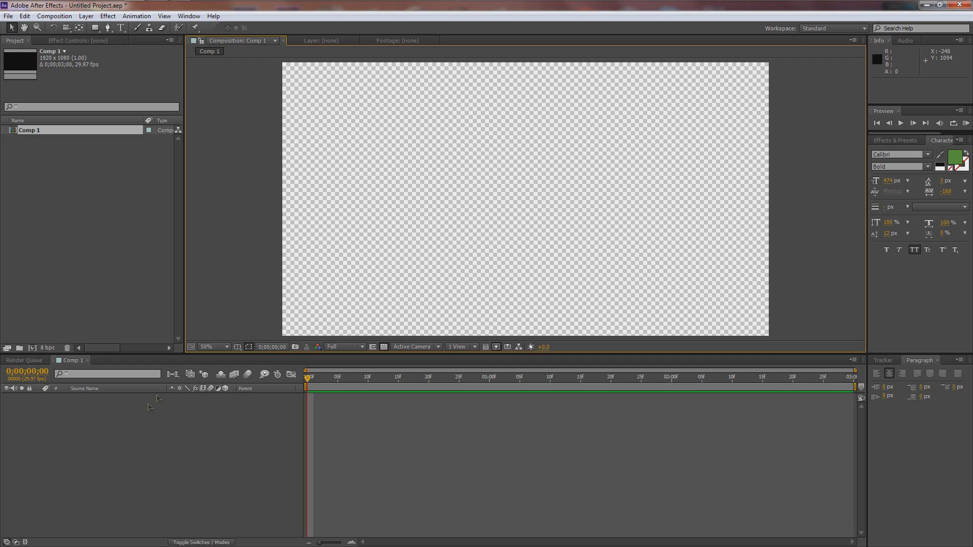
Add a full-frame solid named 'Block 2' using the eyedropped green
{"action": "left_click", "coordinate": [129, 424]}
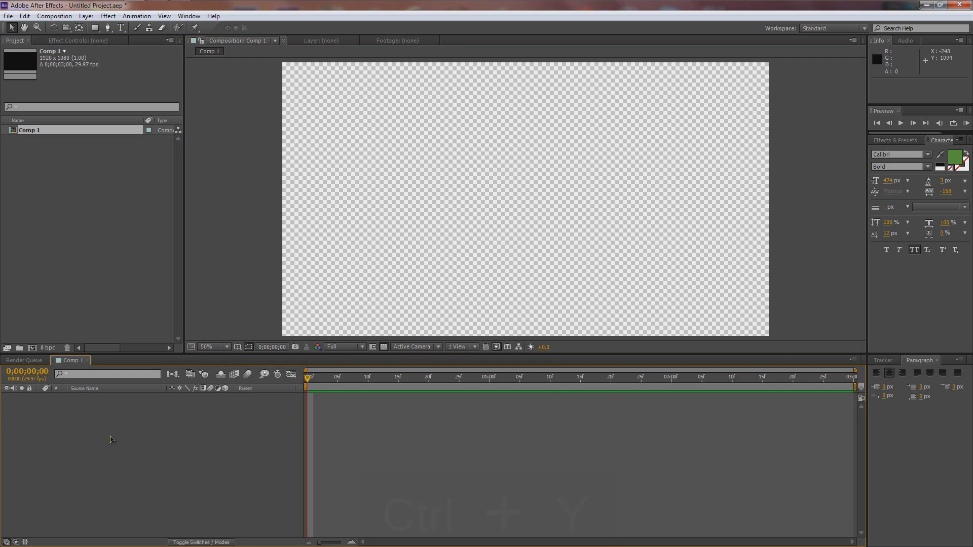
{"action": "key", "text": "ctrl+y"}
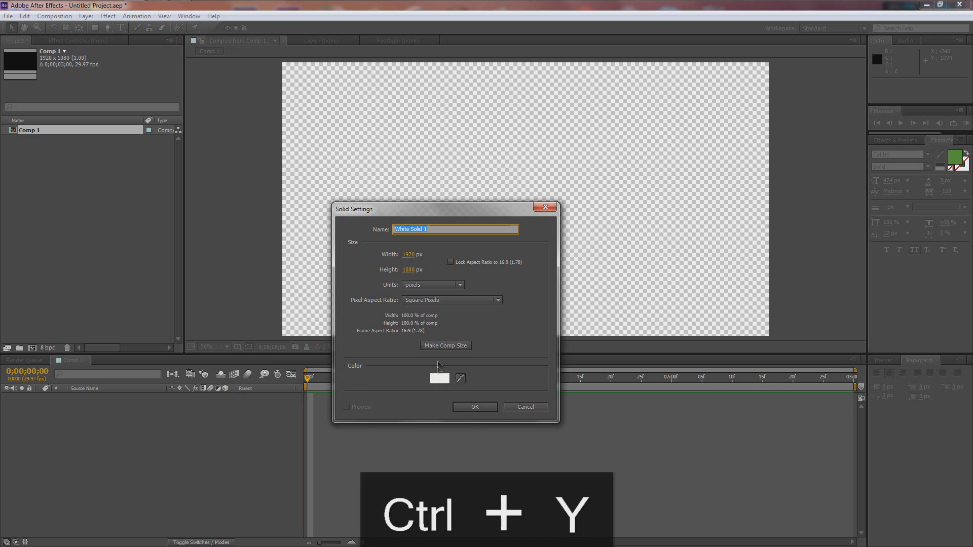
{"action": "left_click", "coordinate": [440, 379]}
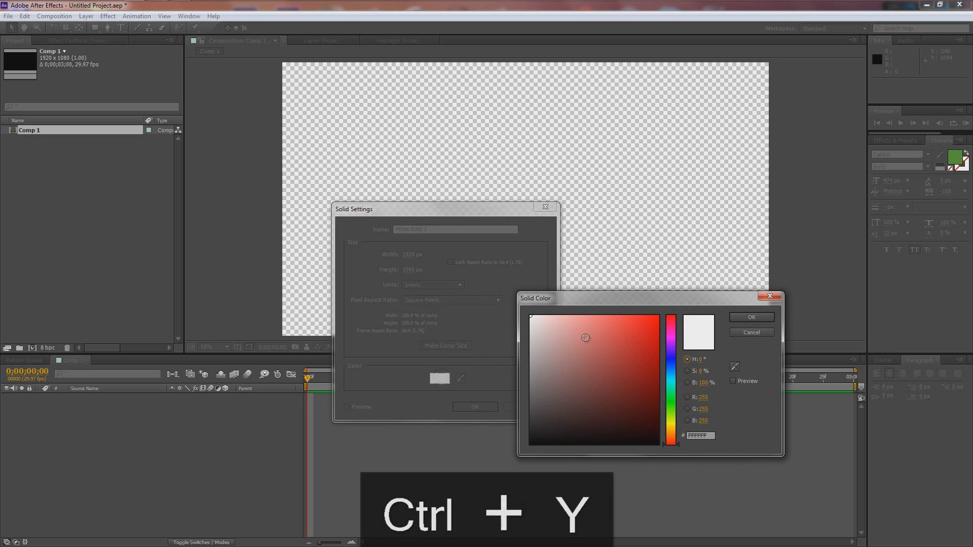
{"action": "left_click", "coordinate": [735, 367]}
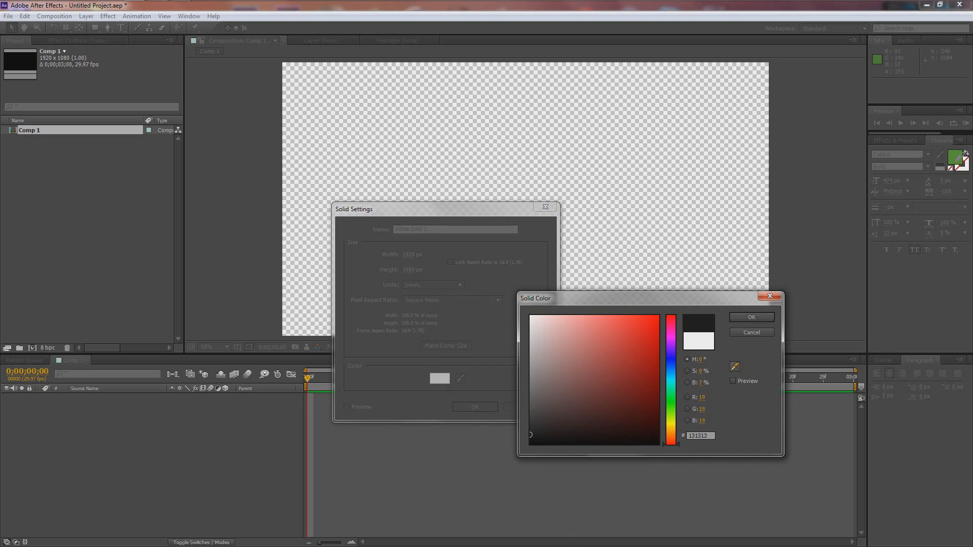
{"action": "left_click", "coordinate": [955, 157]}
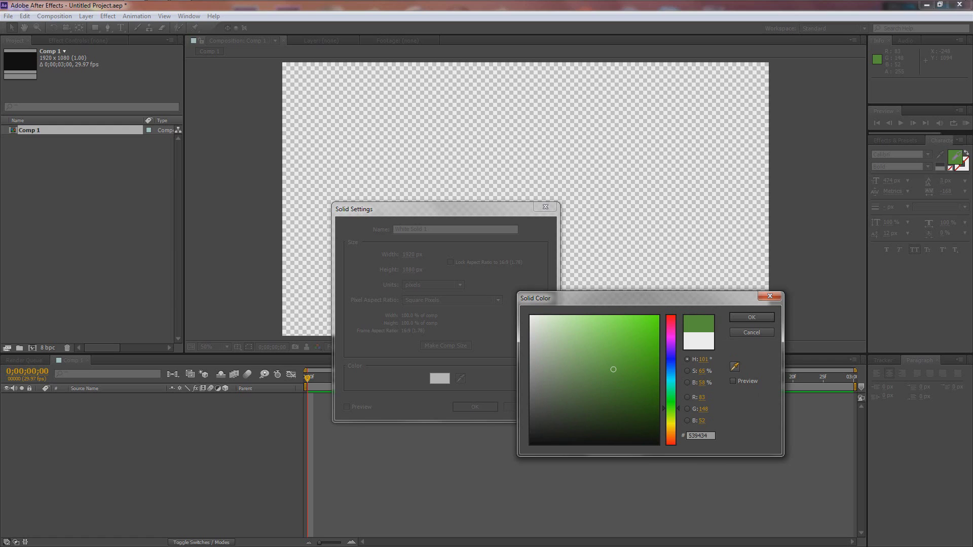
{"action": "left_click", "coordinate": [734, 382]}
{"action": "left_click_drag", "start_coordinate": [727, 303], "coordinate": [742, 285]}
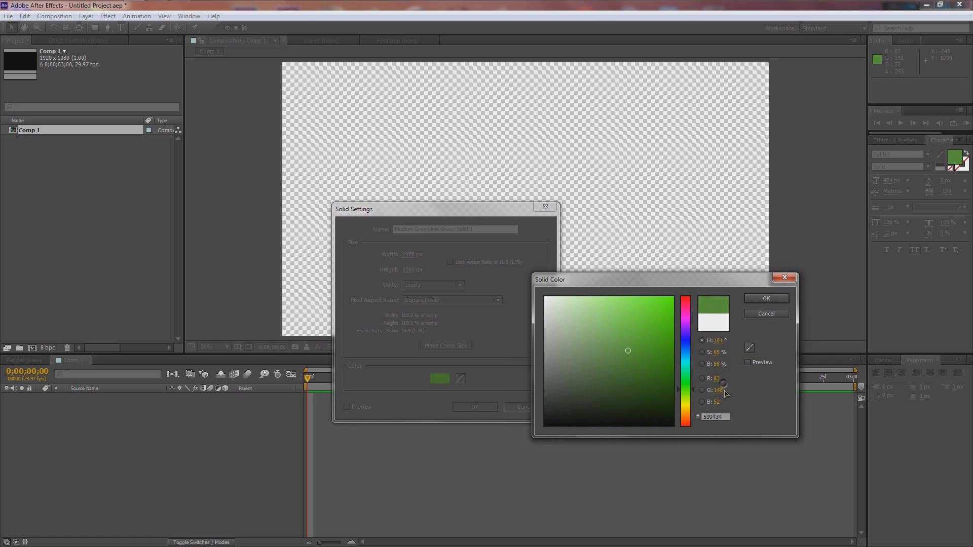
{"action": "left_click", "coordinate": [766, 299]}
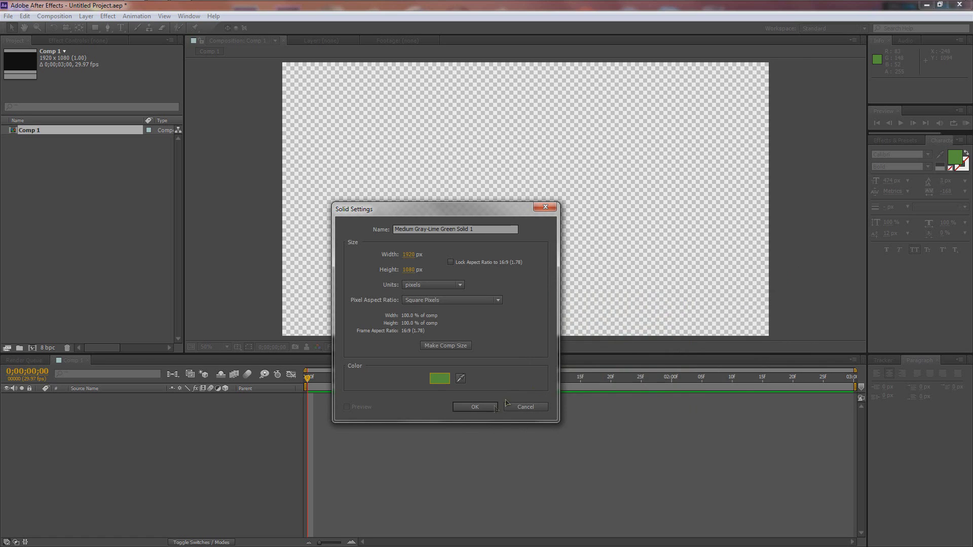
{"action": "left_click_drag", "start_coordinate": [475, 232], "coordinate": [343, 232]}
{"action": "type", "text": "Block 2"}
{"action": "key", "text": "Return"}
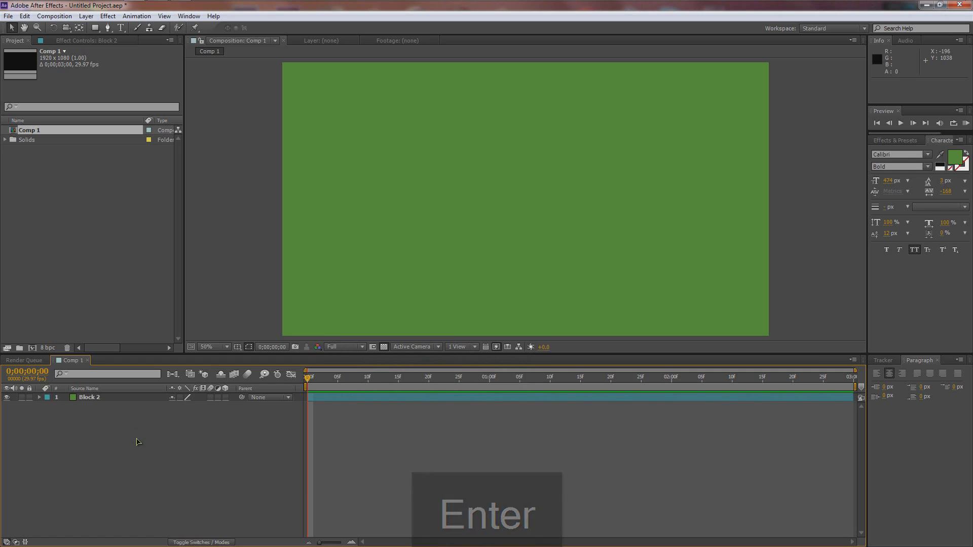
Add a dark grey full-frame solid named 'Block 1' above it
{"action": "key", "text": "ctrl+y"}
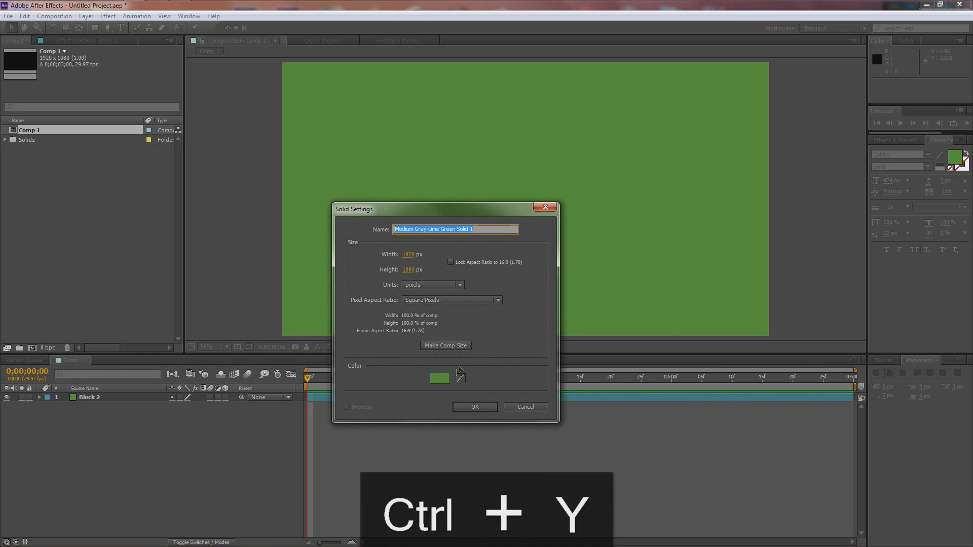
{"action": "left_click", "coordinate": [440, 378]}
{"action": "mouse_move", "coordinate": [583, 385]}
{"action": "left_mouse_down"}
{"action": "mouse_move", "coordinate": [528, 388]}
{"action": "mouse_move", "coordinate": [509, 400]}
{"action": "left_mouse_up"}
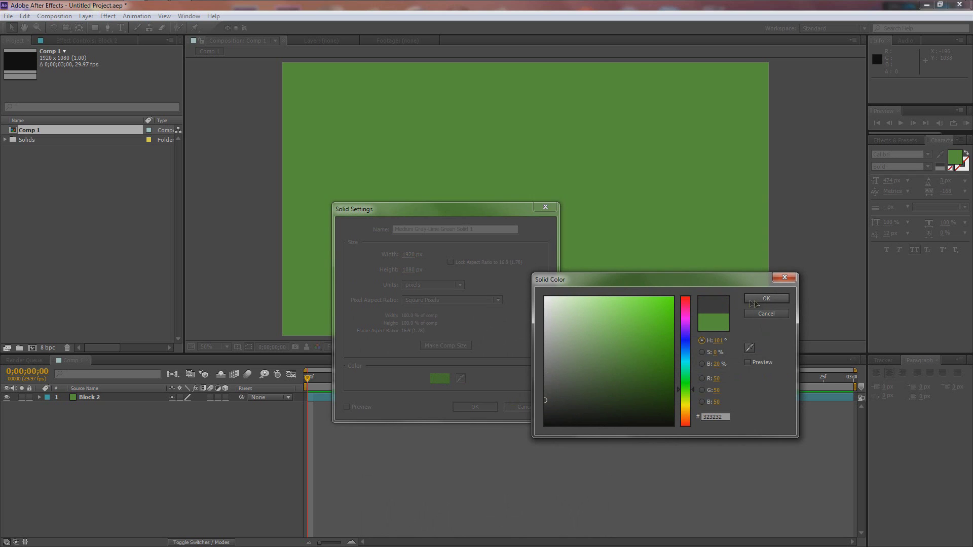
{"action": "left_click", "coordinate": [750, 301]}
{"action": "left_click", "coordinate": [436, 229]}
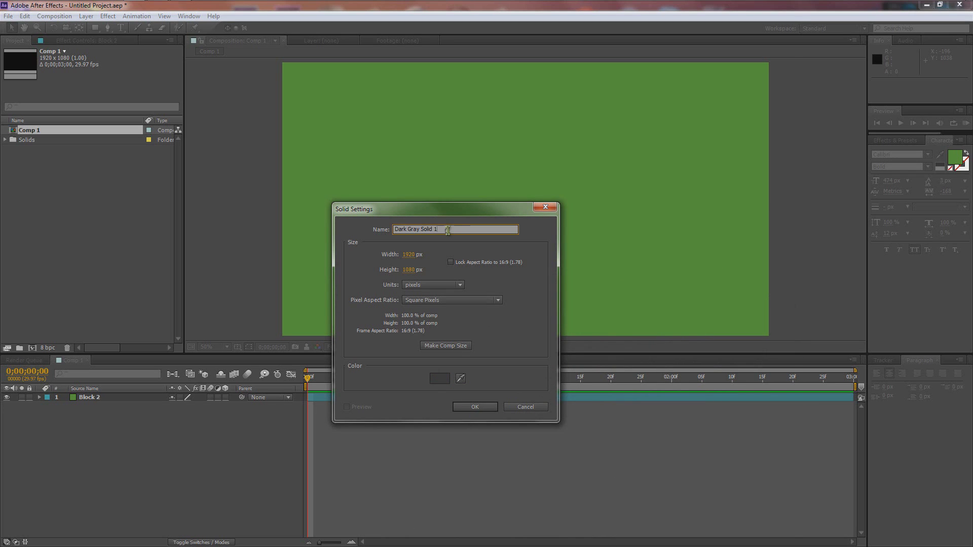
{"action": "type", "text": "Block 1"}
{"action": "key", "text": "Return"}
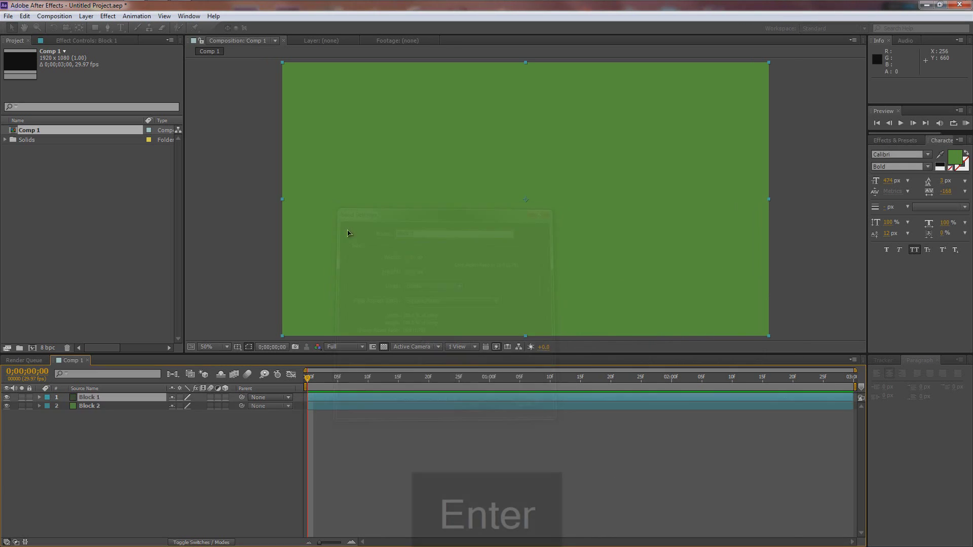
Preview the comp, then move Block 1 above the frame and Block 2 below it
{"action": "key", "text": "space"}
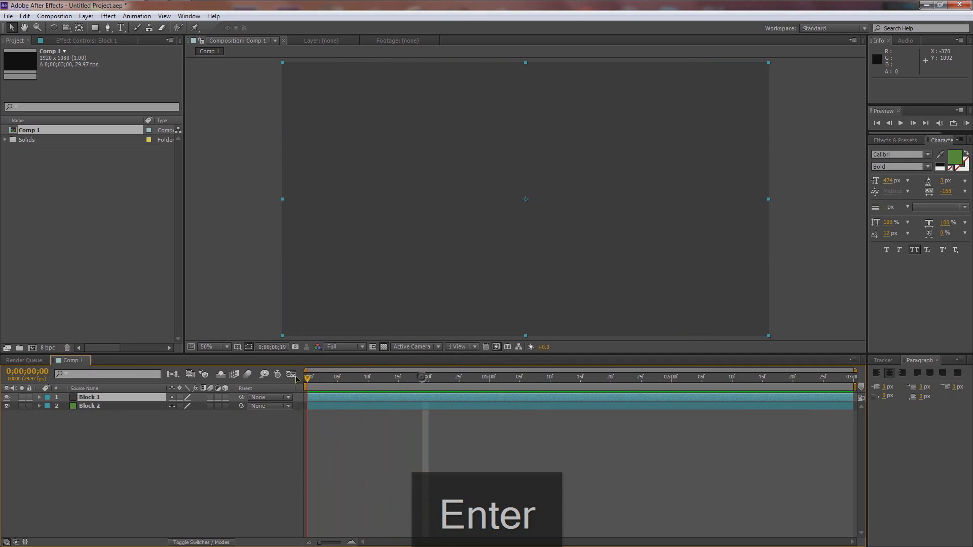
{"action": "key", "text": "comma"}
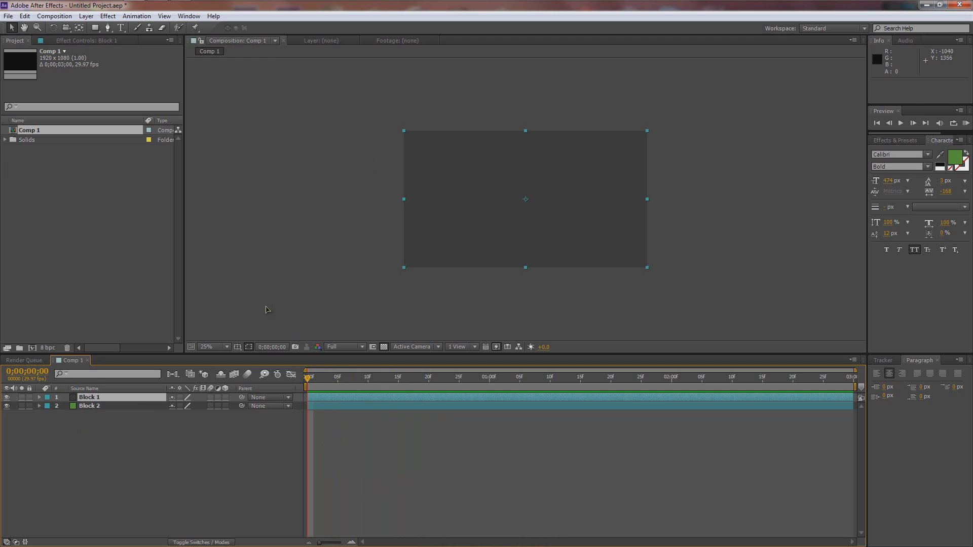
{"action": "key", "text": "p"}
{"action": "left_click_drag", "start_coordinate": [595, 249], "coordinate": [604, 109]}
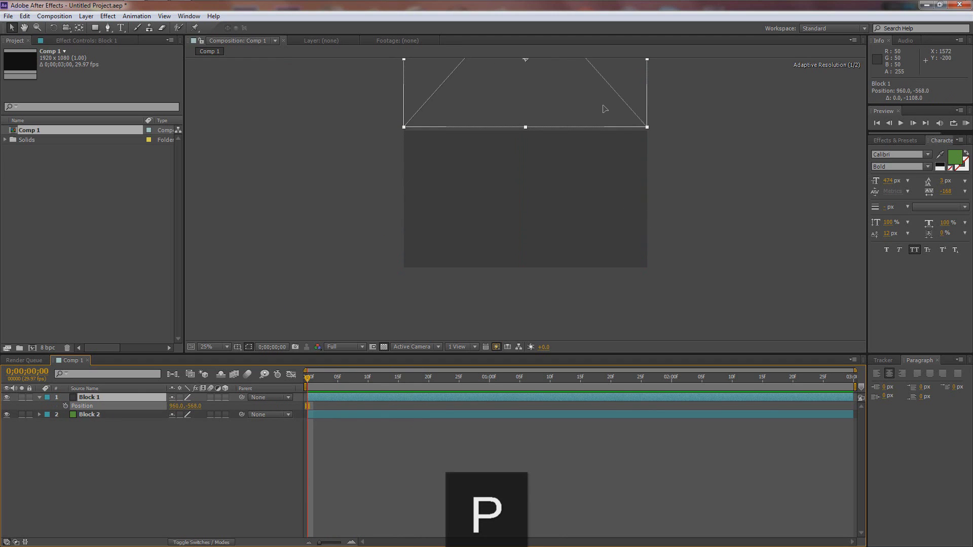
{"action": "left_click", "coordinate": [90, 415]}
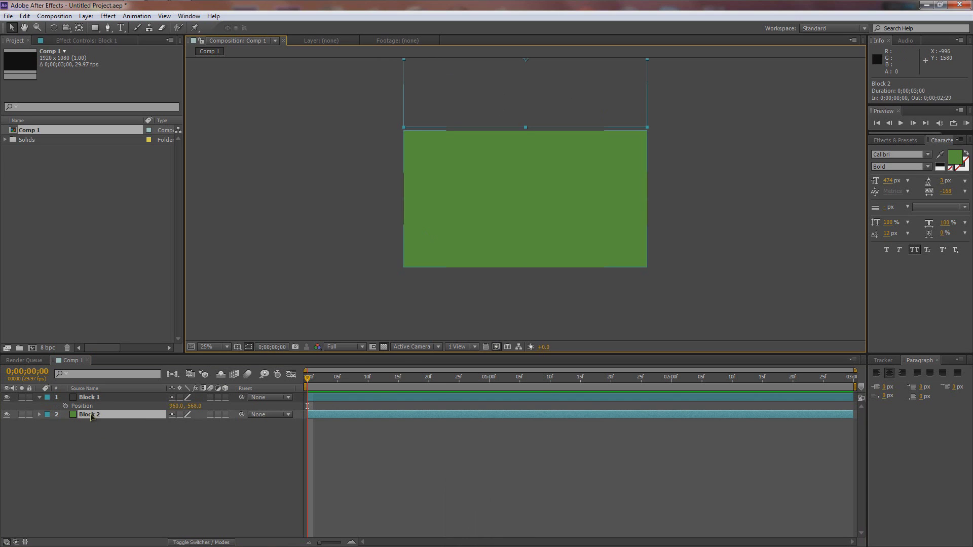
{"action": "left_click_drag", "start_coordinate": [474, 238], "coordinate": [475, 377]}
{"action": "left_click", "coordinate": [320, 404]}
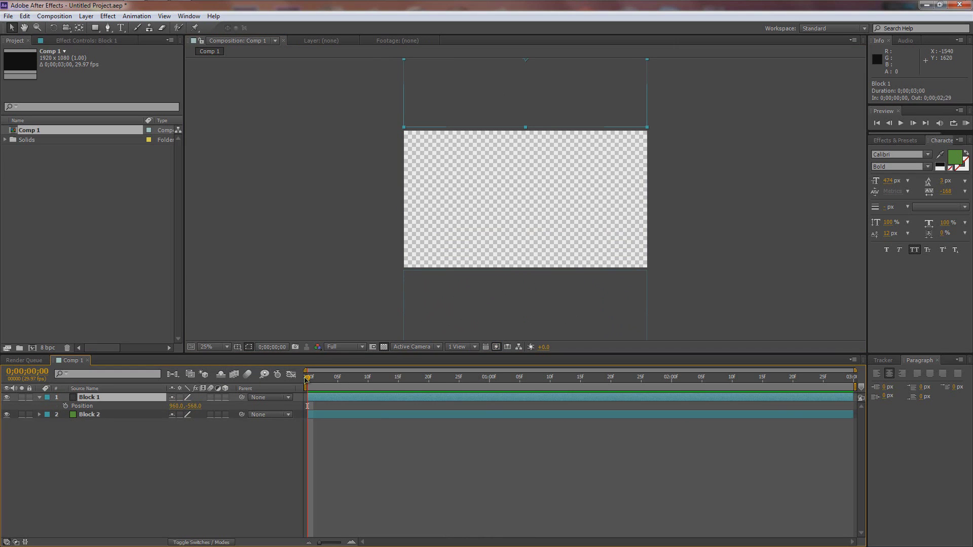
{"action": "key", "text": "p"}
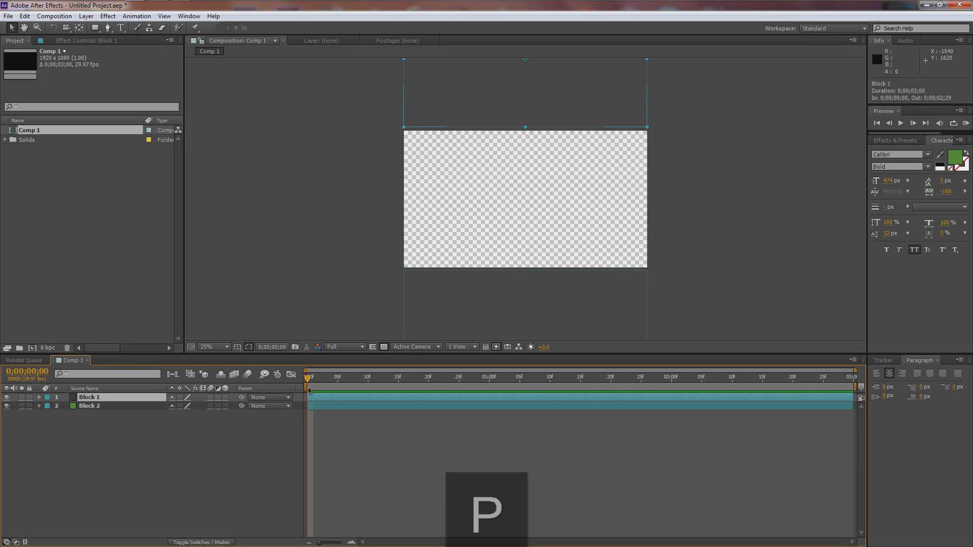
{"action": "key", "text": "p"}
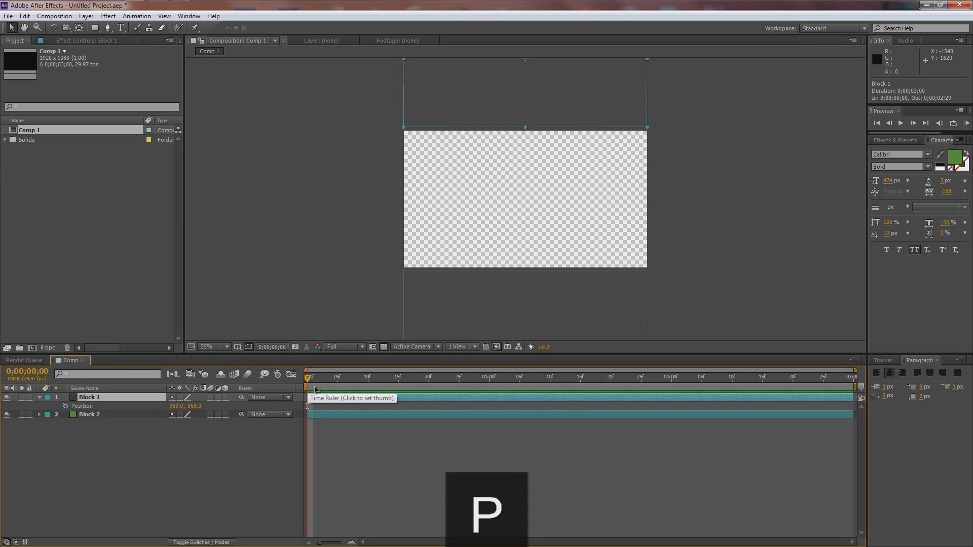
Keyframe Block 1's Position from 960,-568 at frame 0 to 960,540 at frame 13
{"action": "left_click", "coordinate": [65, 406]}
{"action": "left_click_drag", "start_coordinate": [309, 381], "coordinate": [380, 381]}
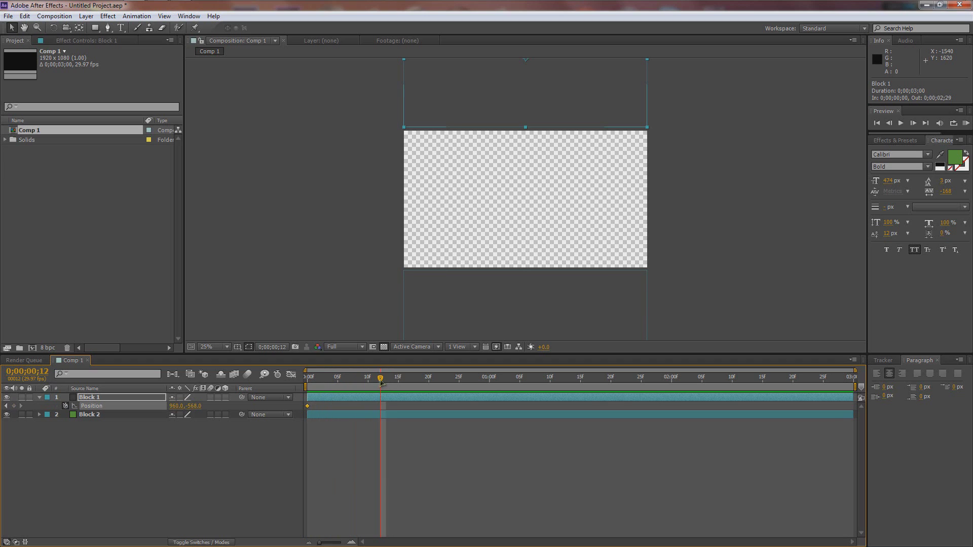
{"action": "left_click_drag", "start_coordinate": [380, 381], "coordinate": [386, 381]}
{"action": "left_click_drag", "start_coordinate": [495, 116], "coordinate": [517, 254]}
{"action": "key", "text": "period"}
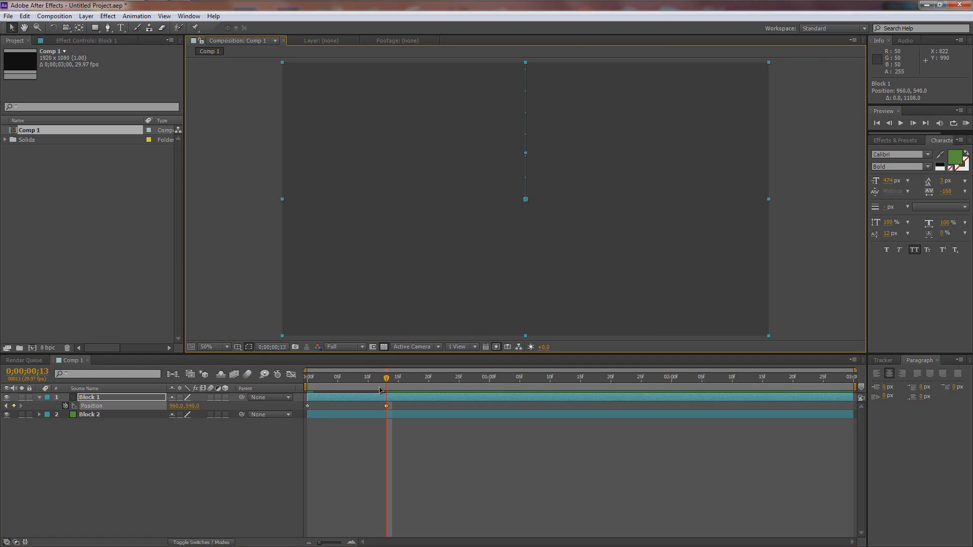
{"action": "key", "text": "comma"}
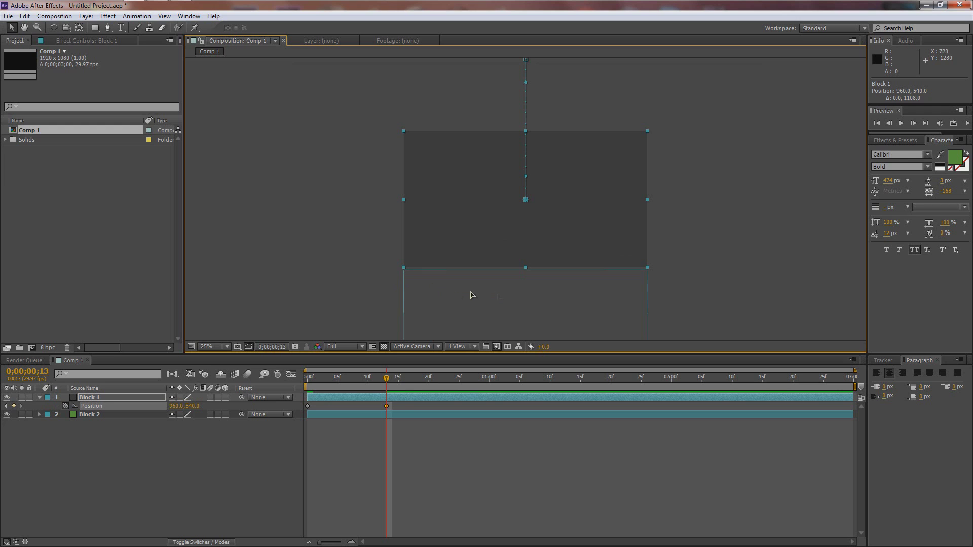
{"action": "left_click", "coordinate": [91, 415]}
{"action": "key", "text": "comma"}
Keyframe Block 2's Position at frames 13 and 20, raising it into the frame's bottom
{"action": "key", "text": "p"}
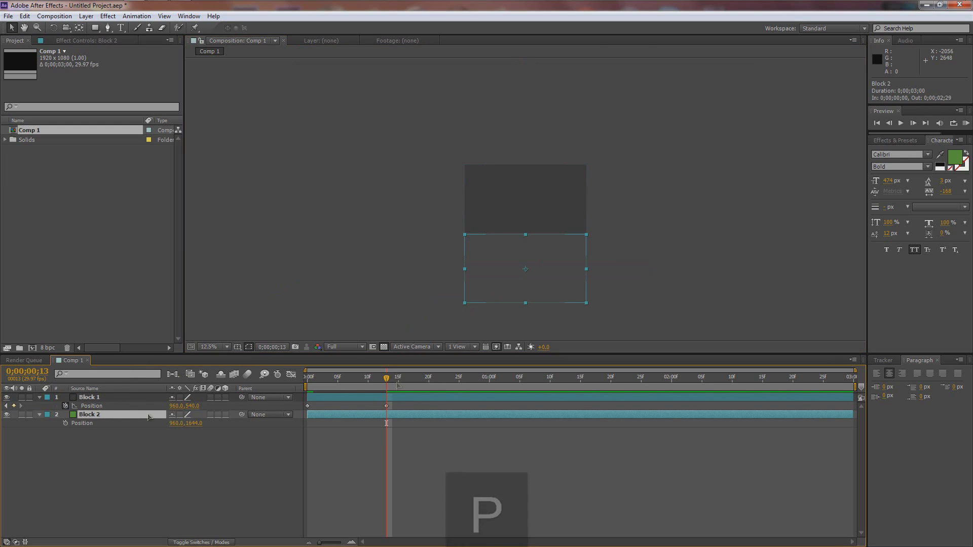
{"action": "left_click", "coordinate": [66, 423]}
{"action": "left_click_drag", "start_coordinate": [387, 378], "coordinate": [429, 380]}
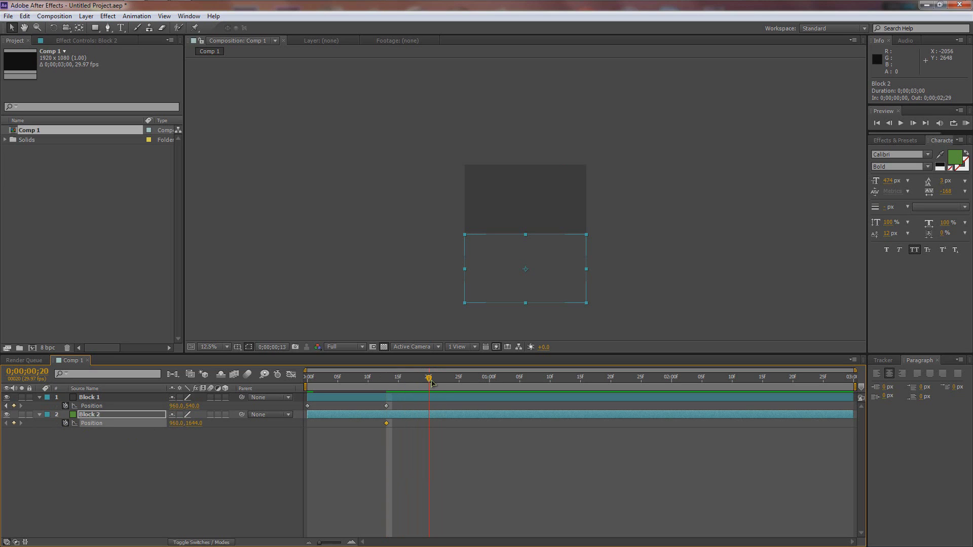
{"action": "left_click_drag", "start_coordinate": [509, 302], "coordinate": [511, 261]}
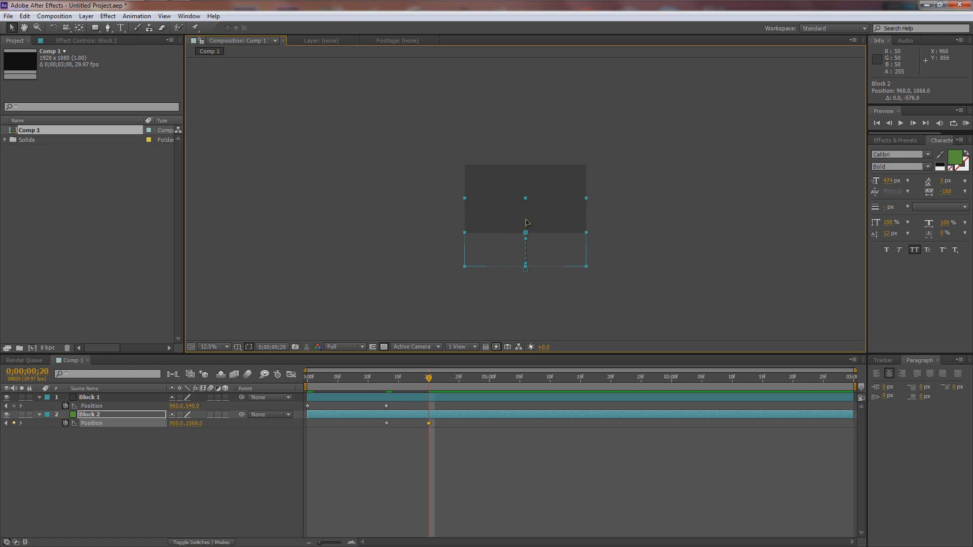
{"action": "key", "text": "period"}
{"action": "key", "text": "period"}
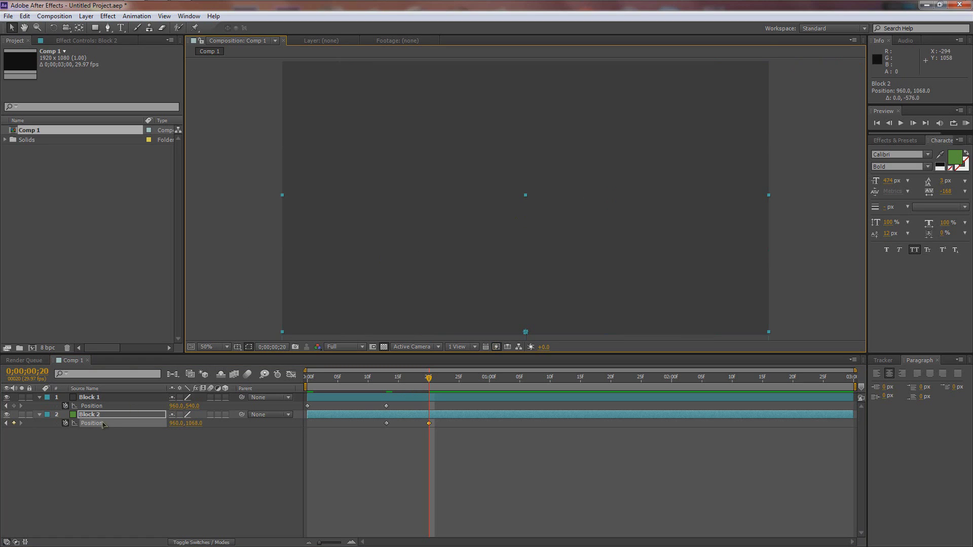
Move Block 2 above Block 1 in the stack and show Title/Action Safe guides
{"action": "left_click", "coordinate": [97, 413]}
{"action": "left_click_drag", "start_coordinate": [97, 413], "coordinate": [100, 399]}
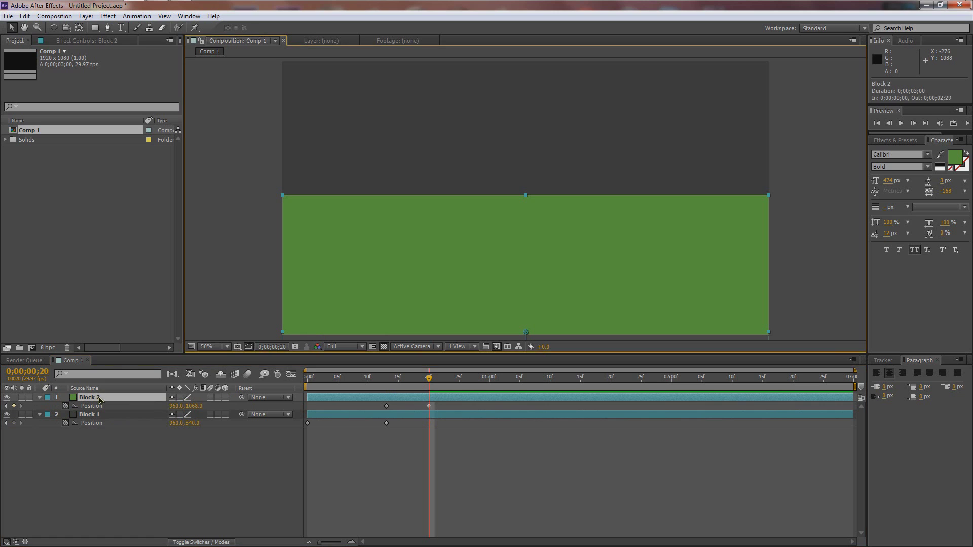
{"action": "left_click", "coordinate": [237, 347]}
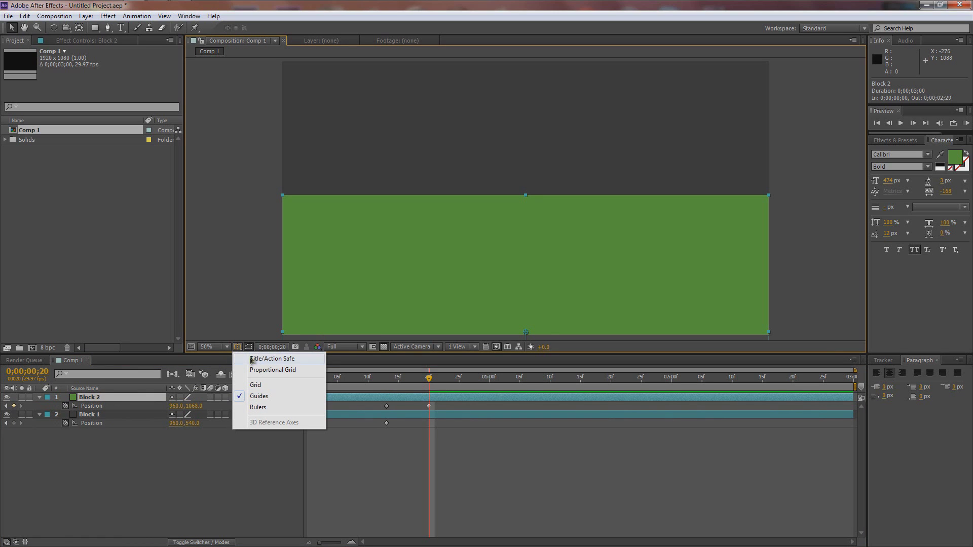
{"action": "left_click", "coordinate": [253, 360]}
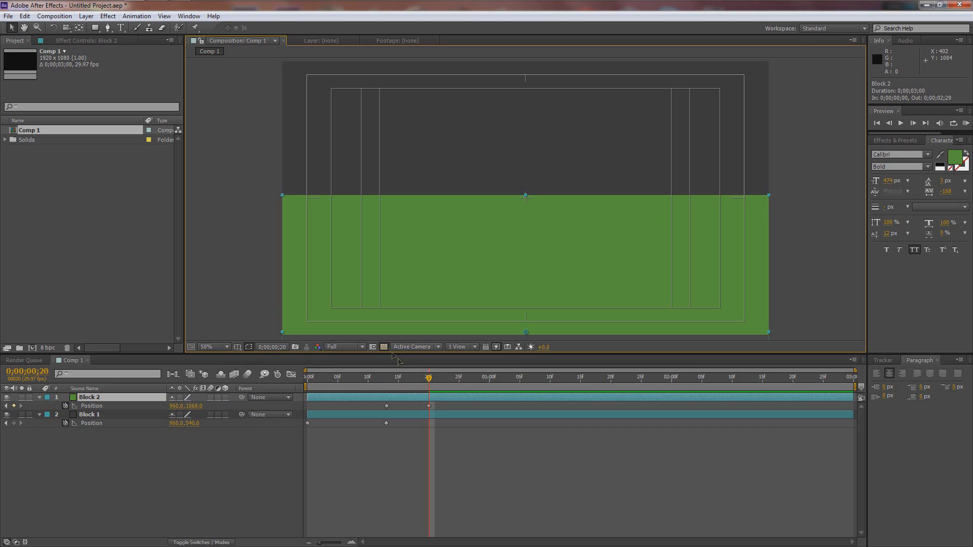
Nudge Block 2 down to 960,1083, checking its edge at actual size
{"action": "key", "text": "slash"}
{"action": "key", "text": "Down"}
{"action": "key", "text": "Down"}
{"action": "key", "text": "Down"}
{"action": "key", "text": "Down"}
{"action": "key", "text": "Down"}
{"action": "key", "text": "Down"}
{"action": "key", "text": "Down"}
{"action": "key", "text": "Down"}
{"action": "key", "text": "Down"}
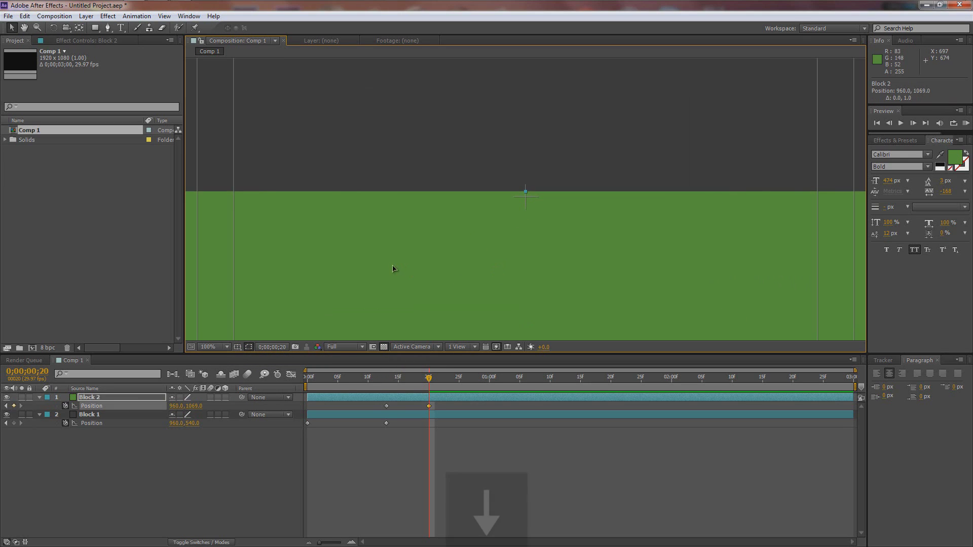
{"action": "key", "text": "Down"}
{"action": "key", "text": "Down"}
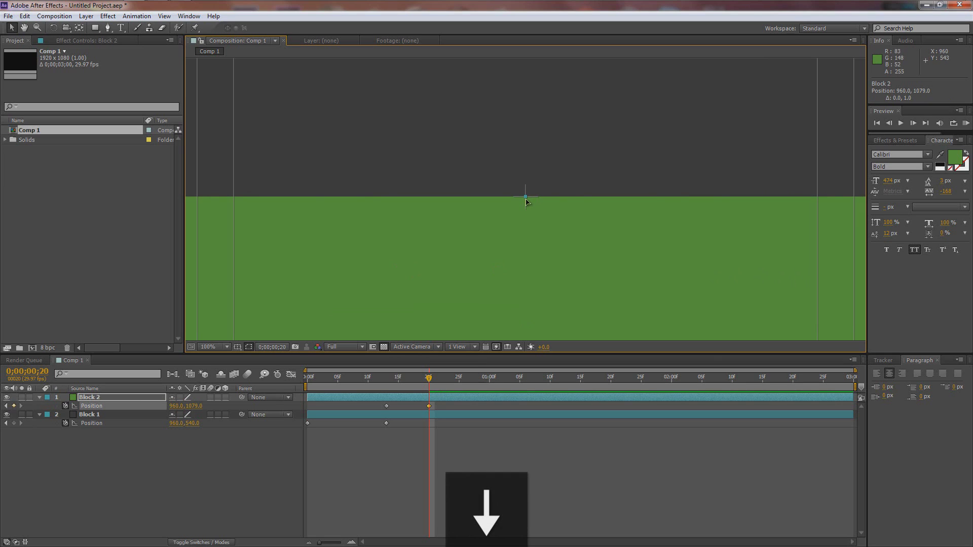
{"action": "key", "text": "comma"}
{"action": "key", "text": "Down"}
{"action": "key", "text": "Down"}
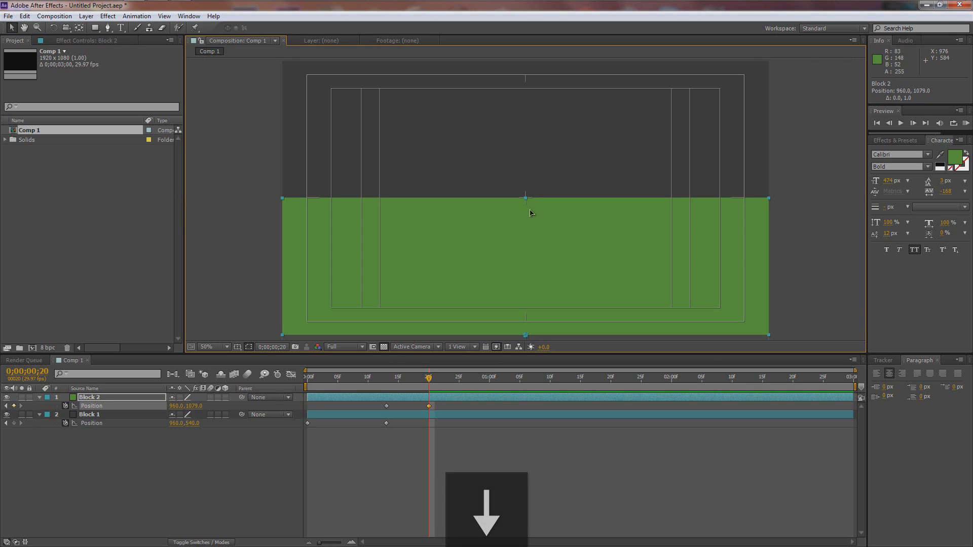
{"action": "key", "text": "period"}
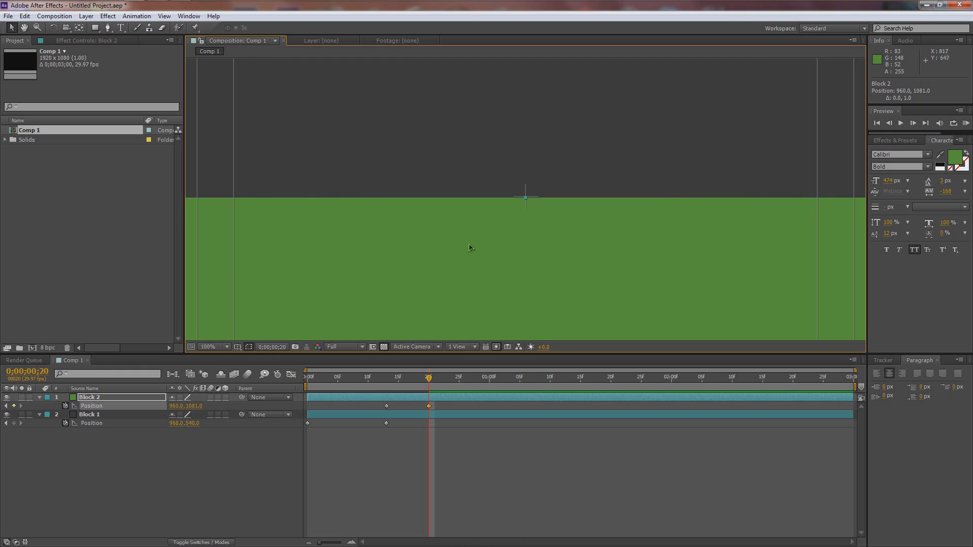
{"action": "key", "text": "comma"}
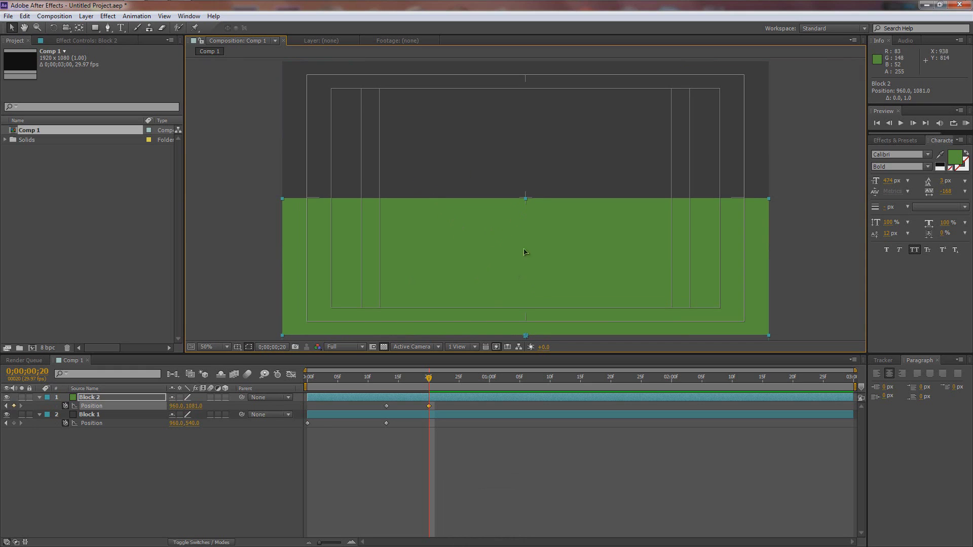
{"action": "key", "text": "Down"}
{"action": "key", "text": "Down"}
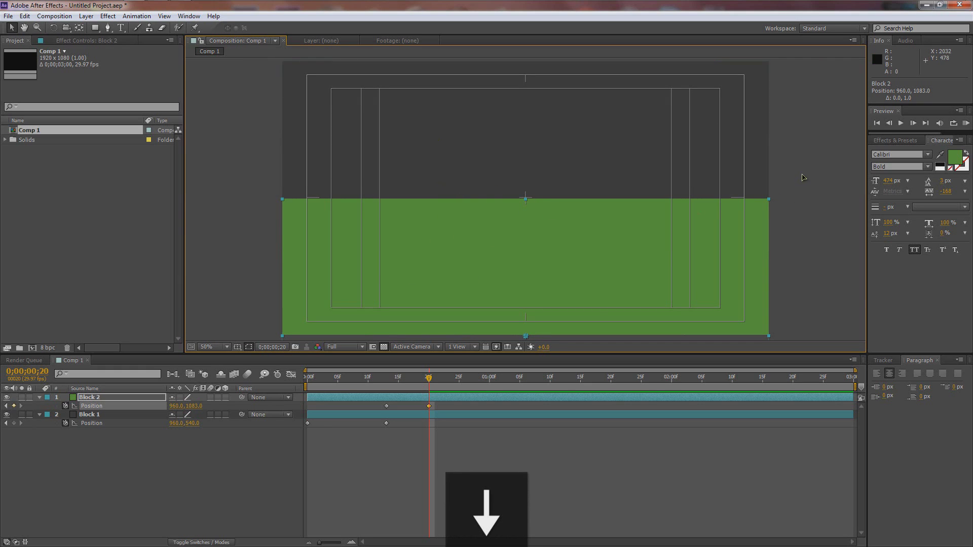
{"action": "key", "text": "period"}
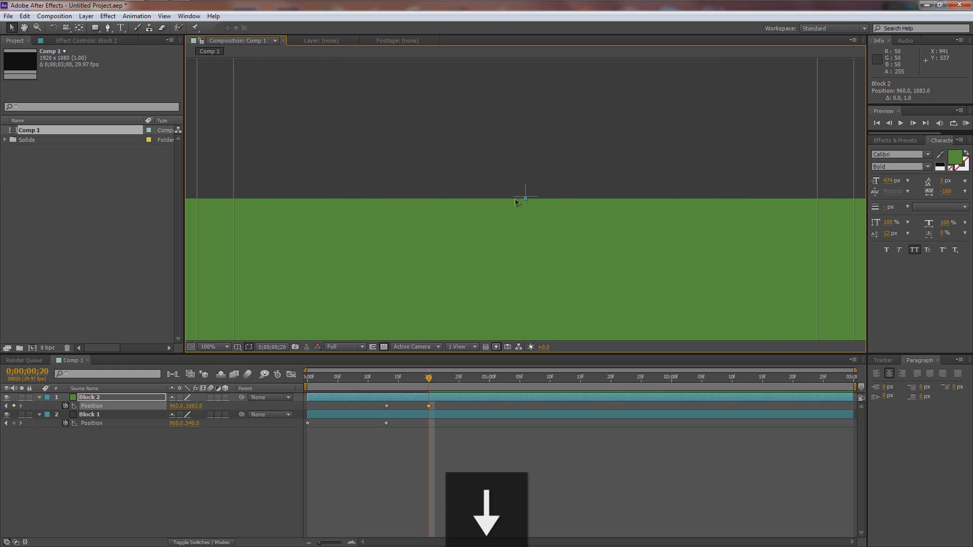
{"action": "key", "text": "comma"}
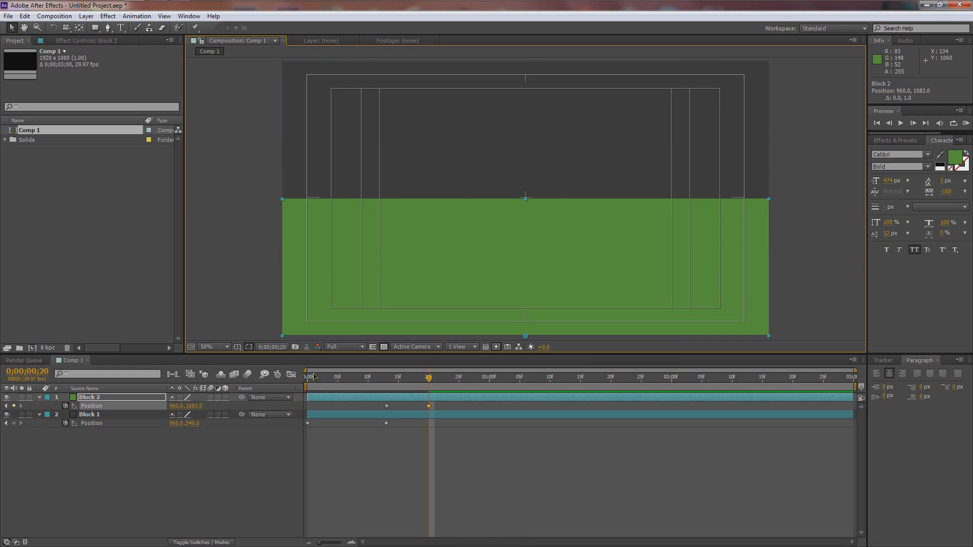
Copy Block 1's centred Position keyframe and paste it at frame 20 to hold
{"action": "left_click", "coordinate": [86, 416]}
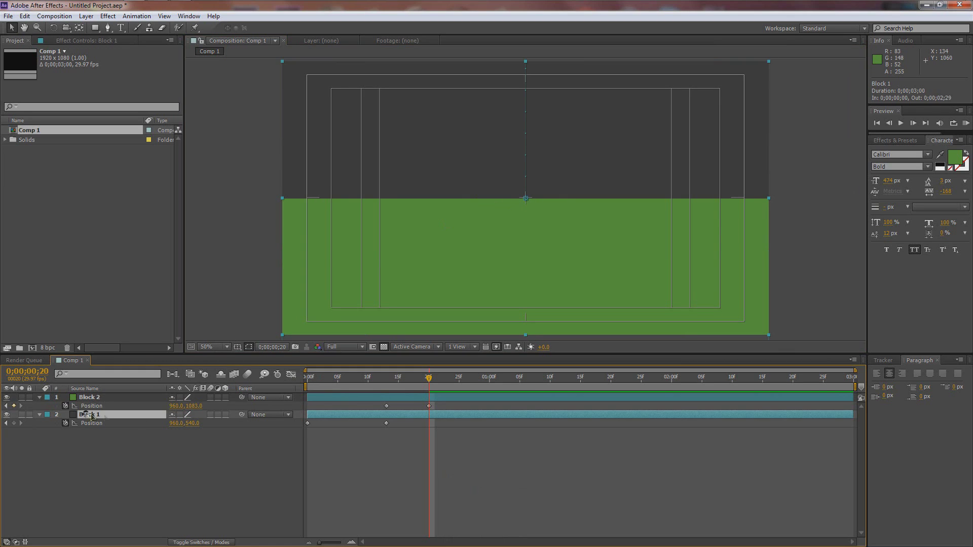
{"action": "left_click", "coordinate": [123, 420]}
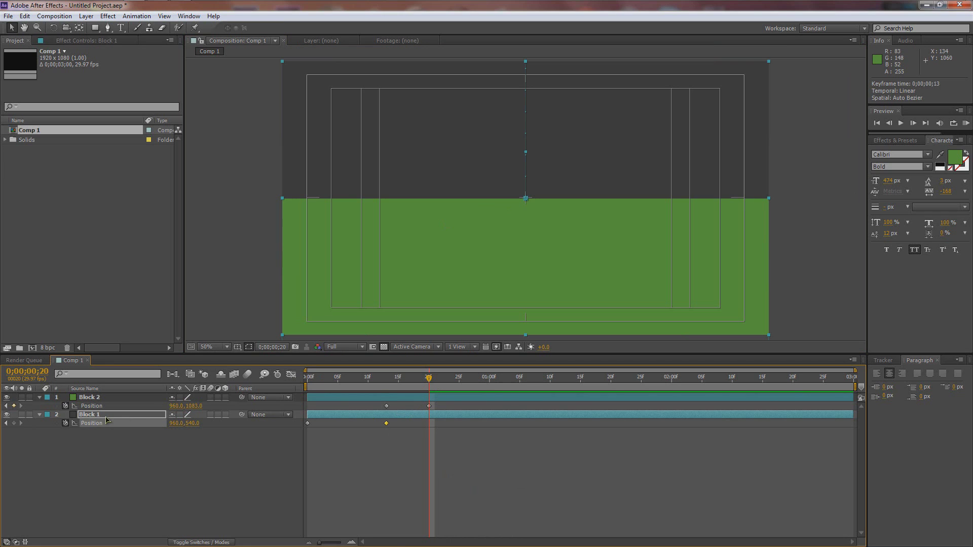
{"action": "key", "text": "ctrl+c"}
{"action": "key", "text": "ctrl+v"}
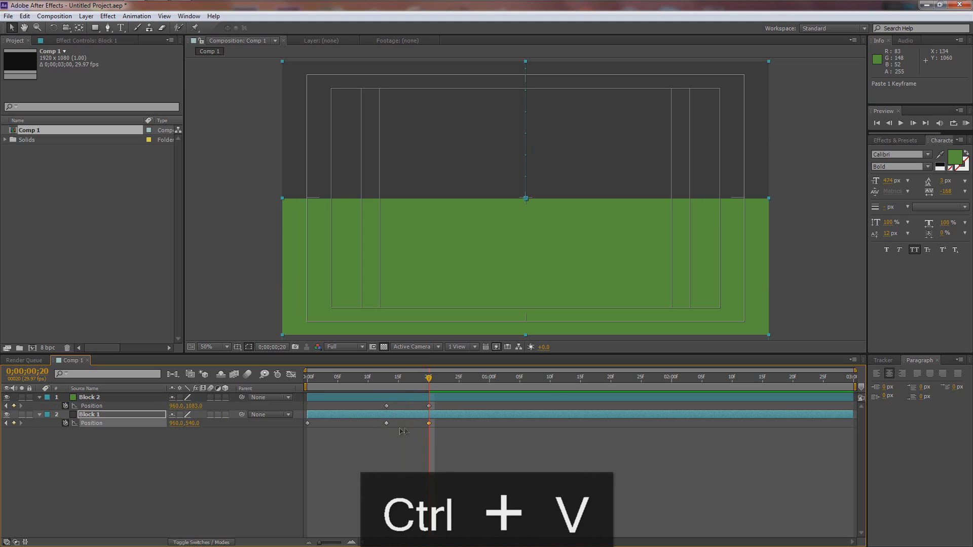
{"action": "left_click_drag", "start_coordinate": [410, 381], "coordinate": [433, 382]}
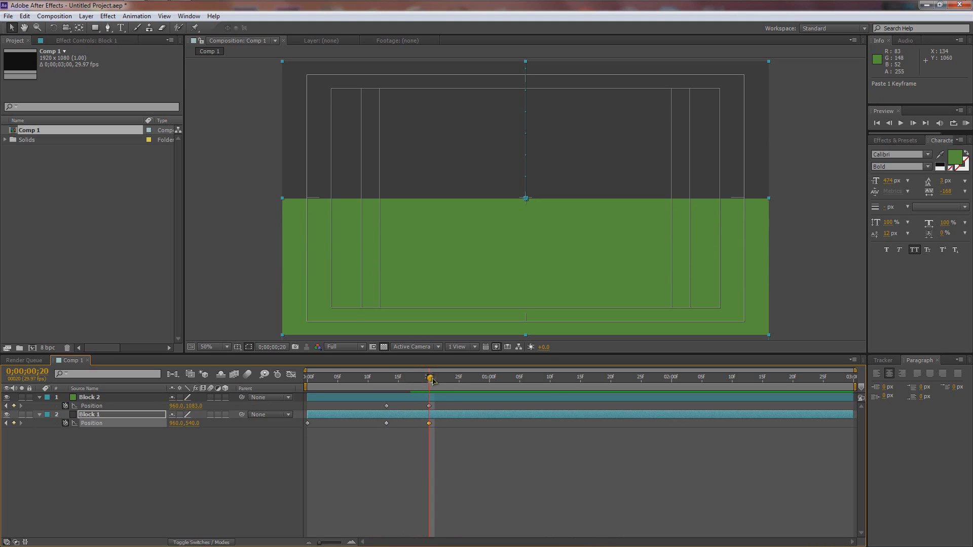
At frame 26, move Block 1 up to 960,4 at the frame's top edge
{"action": "left_click", "coordinate": [466, 379]}
{"action": "key", "text": "Up"}
{"action": "key", "text": "Up"}
{"action": "key", "text": "Left"}
{"action": "key", "text": "Right"}
{"action": "key", "text": "Up"}
{"action": "key", "text": "Up"}
{"action": "key", "text": "Up"}
{"action": "key", "text": "Up"}
{"action": "key", "text": "Up"}
{"action": "key", "text": "Up"}
{"action": "key", "text": "Up"}
{"action": "key", "text": "Up"}
{"action": "key", "text": "Up"}
{"action": "key", "text": "Up"}
{"action": "key", "text": "Up"}
{"action": "key", "text": "Up"}
{"action": "key", "text": "Up"}
{"action": "key", "text": "Up"}
{"action": "key", "text": "Up"}
{"action": "key", "text": "Up"}
{"action": "key", "text": "Up"}
{"action": "key", "text": "Up"}
{"action": "key", "text": "Up"}
{"action": "key", "text": "Up"}
{"action": "key", "text": "Up"}
{"action": "key", "text": "Up"}
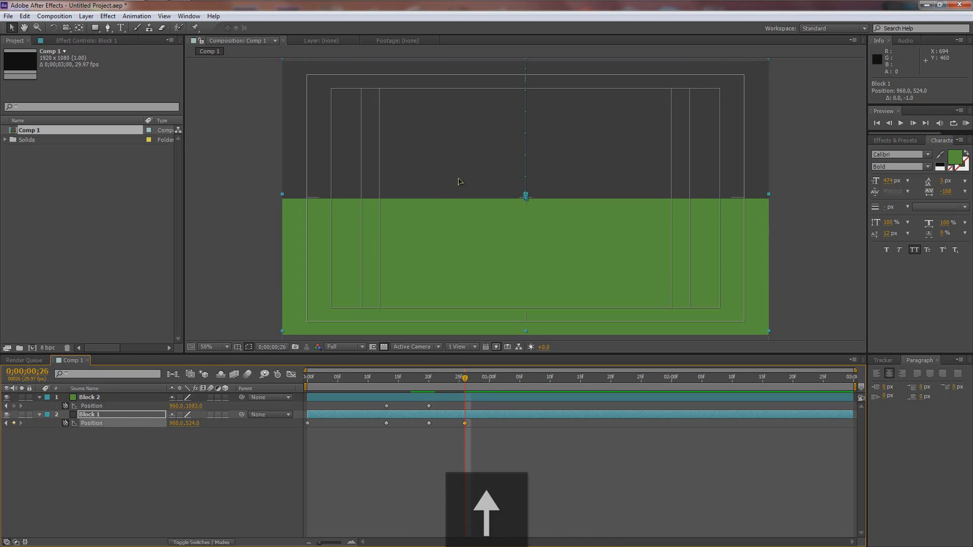
{"action": "left_click_drag", "start_coordinate": [488, 181], "coordinate": [491, 67]}
{"action": "key", "text": "period"}
{"action": "key", "text": "period"}
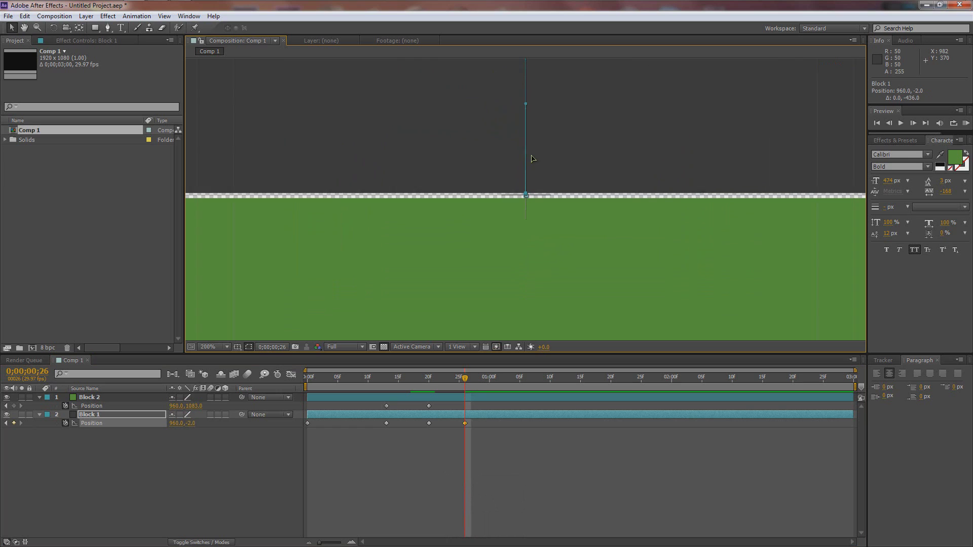
{"action": "key", "text": "Down"}
{"action": "key", "text": "Down"}
{"action": "key", "text": "Down"}
{"action": "key", "text": "Down"}
{"action": "key", "text": "Down"}
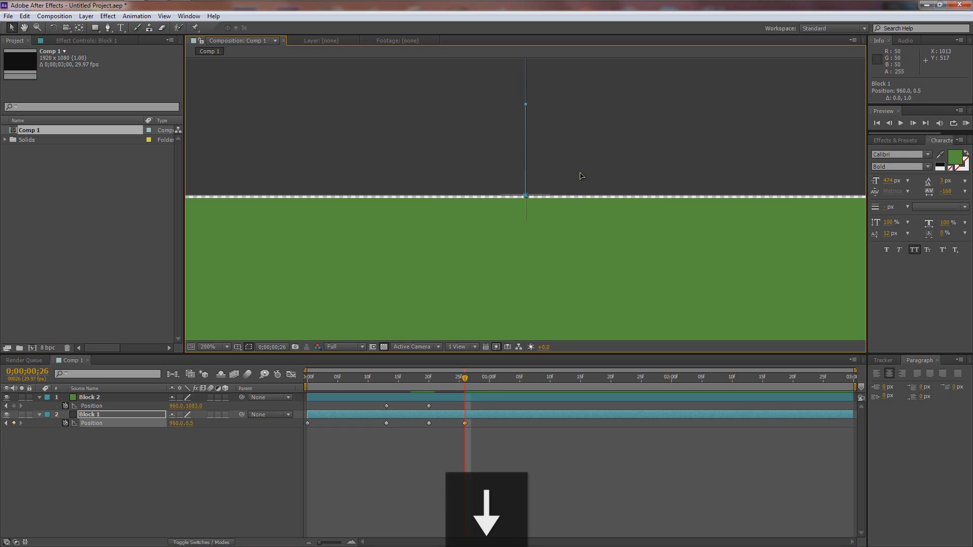
{"action": "key", "text": "Down"}
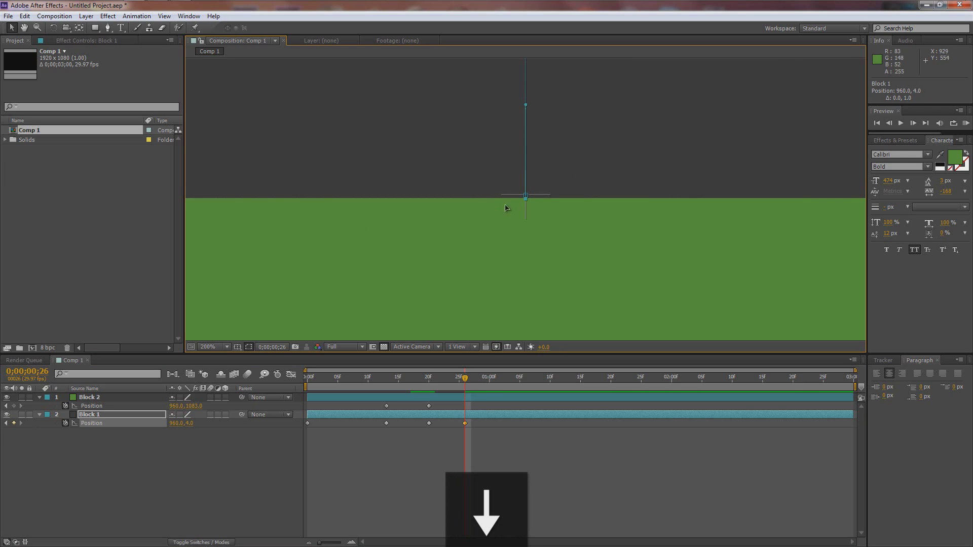
{"action": "key", "text": "comma"}
{"action": "key", "text": "comma"}
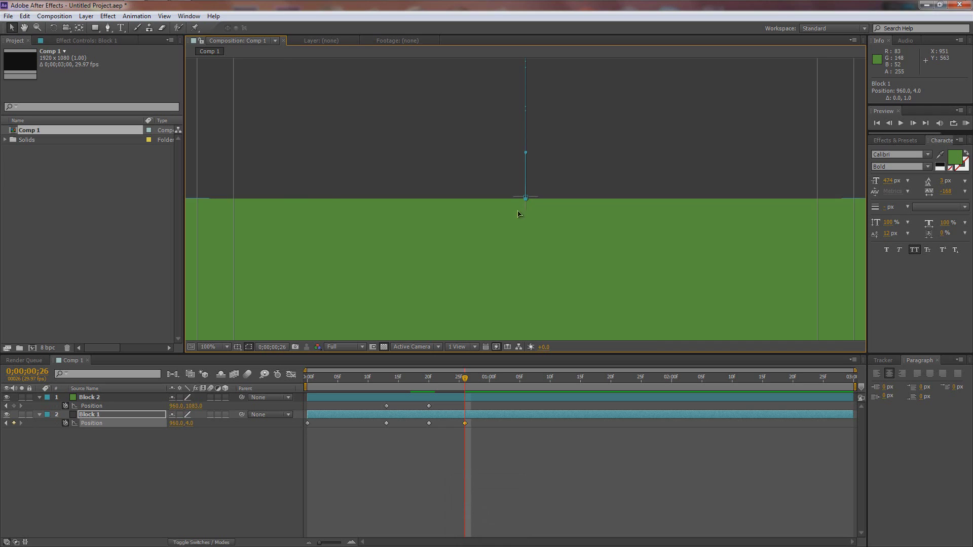
{"action": "left_click", "coordinate": [785, 205]}
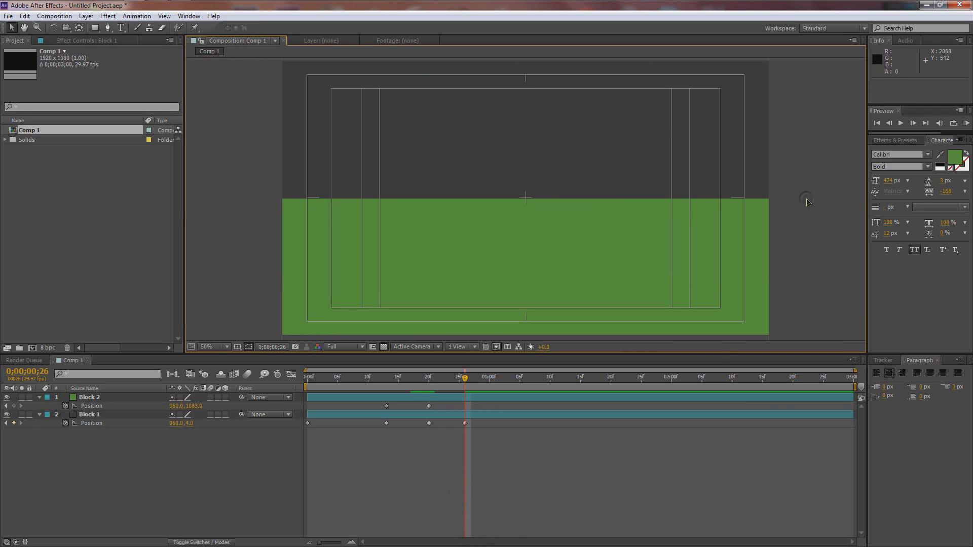
Retime keyframes so Block 1 arrives at frame 11 and Block 2 rises later
{"action": "left_click_drag", "start_coordinate": [386, 423], "coordinate": [374, 424]}
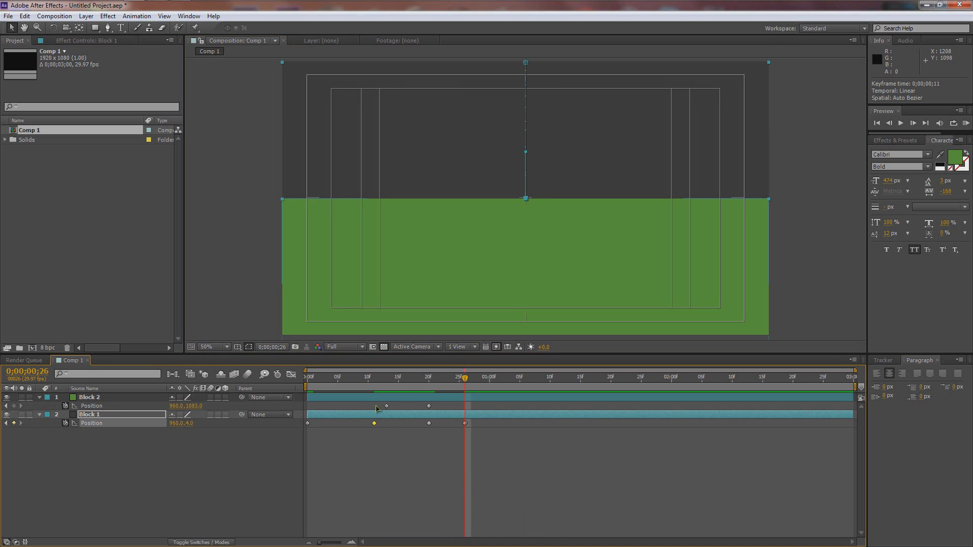
{"action": "left_click", "coordinate": [386, 406]}
{"action": "left_click_drag", "start_coordinate": [446, 410], "coordinate": [488, 425]}
Preview the animation and retime the keyframes, Block 2 ending at 26f and Block 1 earlier
{"action": "left_click", "coordinate": [447, 465]}
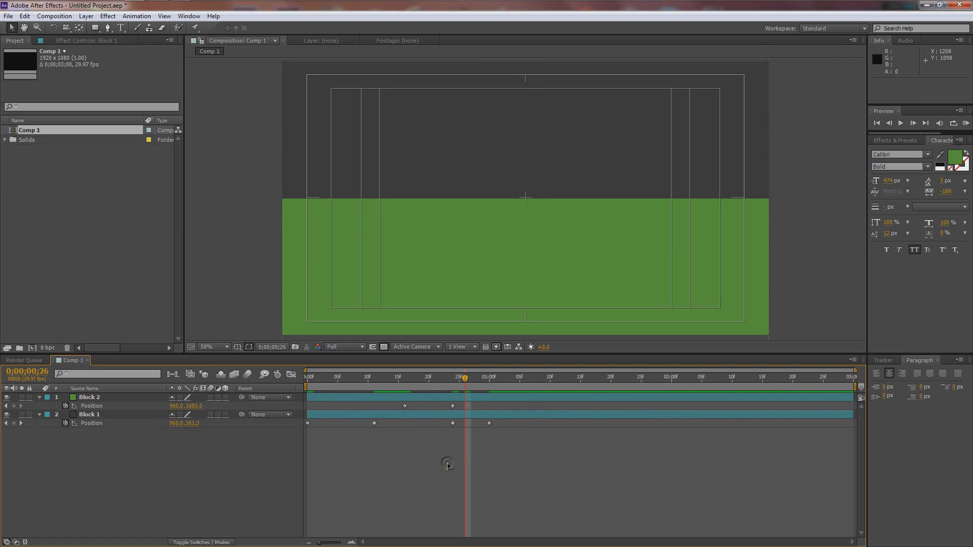
{"action": "key", "text": "KP_0"}
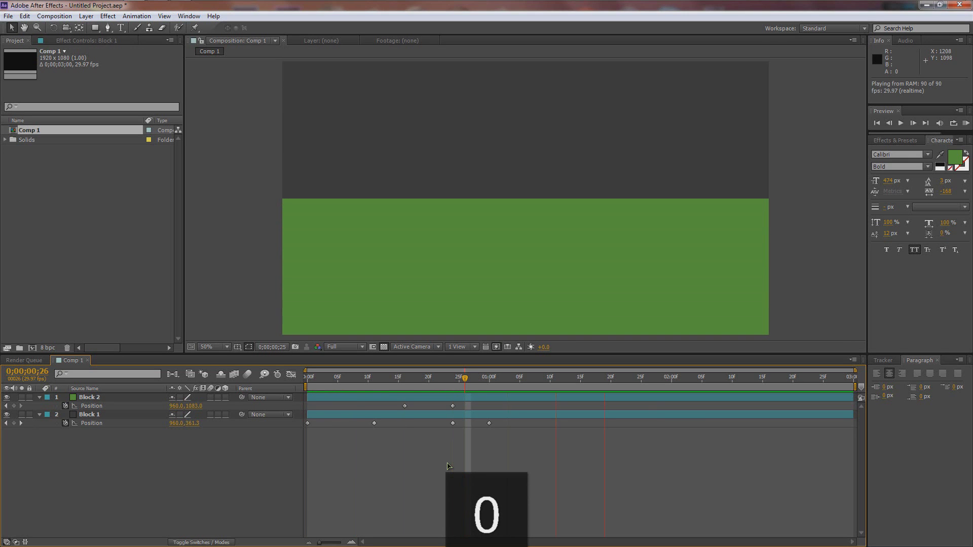
{"action": "key", "text": "KP_0"}
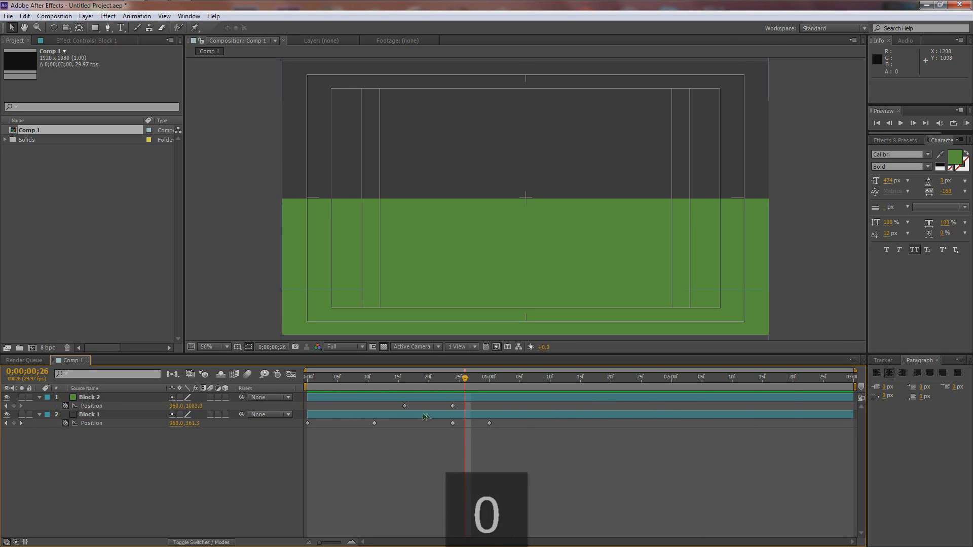
{"action": "left_click_drag", "start_coordinate": [388, 401], "coordinate": [471, 425]}
{"action": "left_click", "coordinate": [500, 431]}
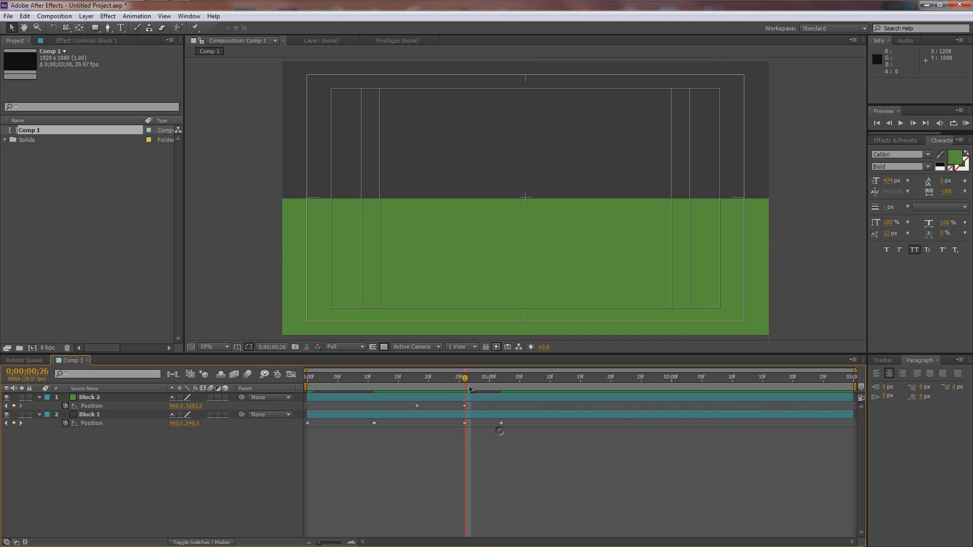
{"action": "key", "text": "KP_0"}
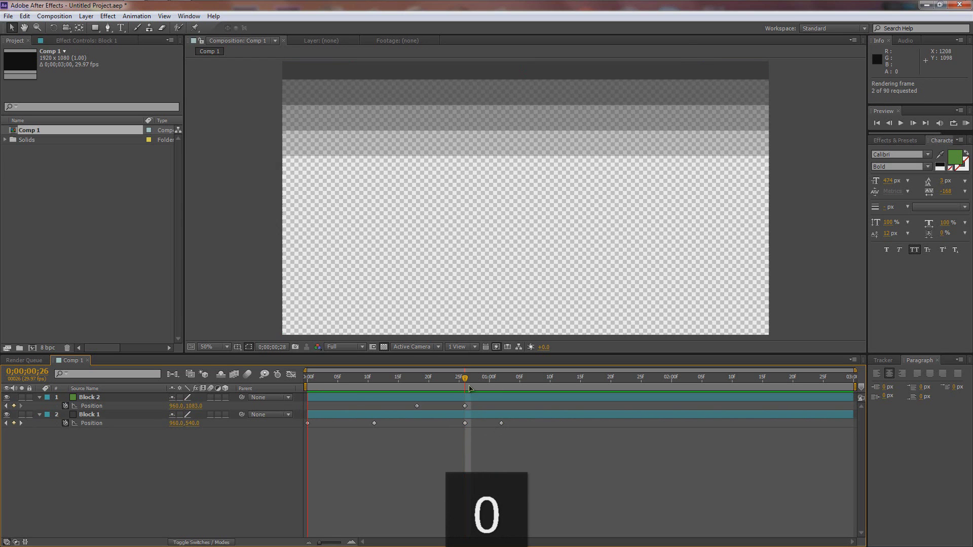
{"action": "left_click_drag", "start_coordinate": [397, 399], "coordinate": [471, 411]}
{"action": "left_click_drag", "start_coordinate": [465, 406], "coordinate": [459, 406]}
{"action": "left_click_drag", "start_coordinate": [375, 427], "coordinate": [369, 427]}
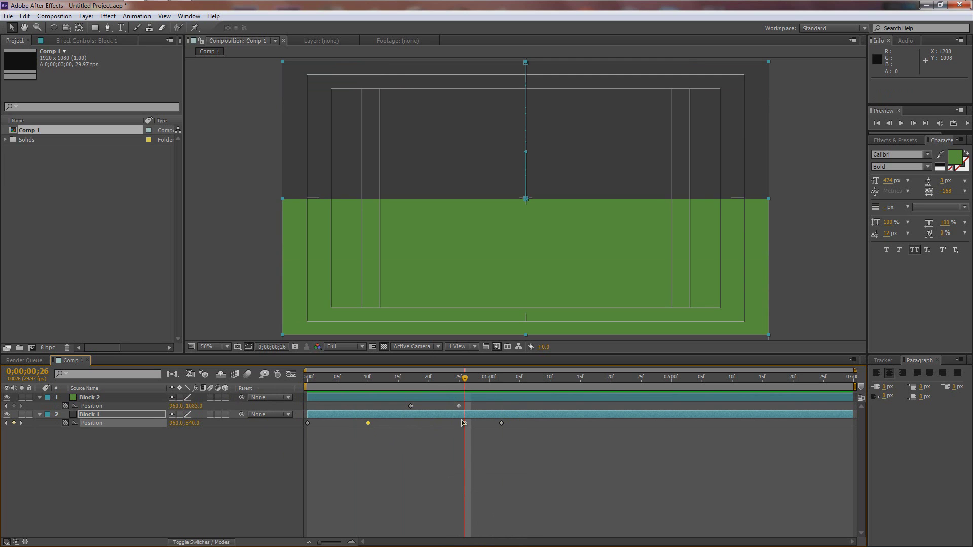
Enable motion blur for the composition and Block 2, then RAM-preview the animation
{"action": "left_click", "coordinate": [247, 376]}
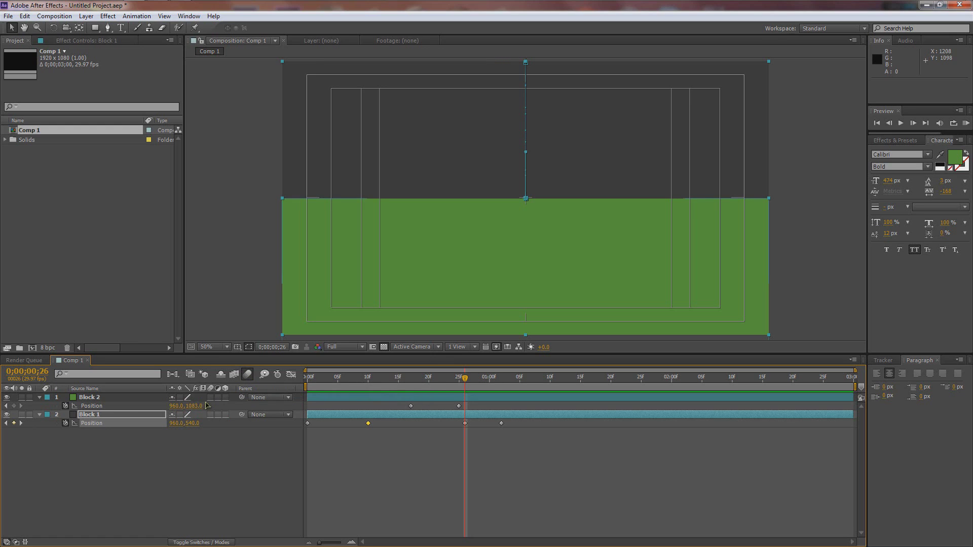
{"action": "left_click", "coordinate": [113, 400]}
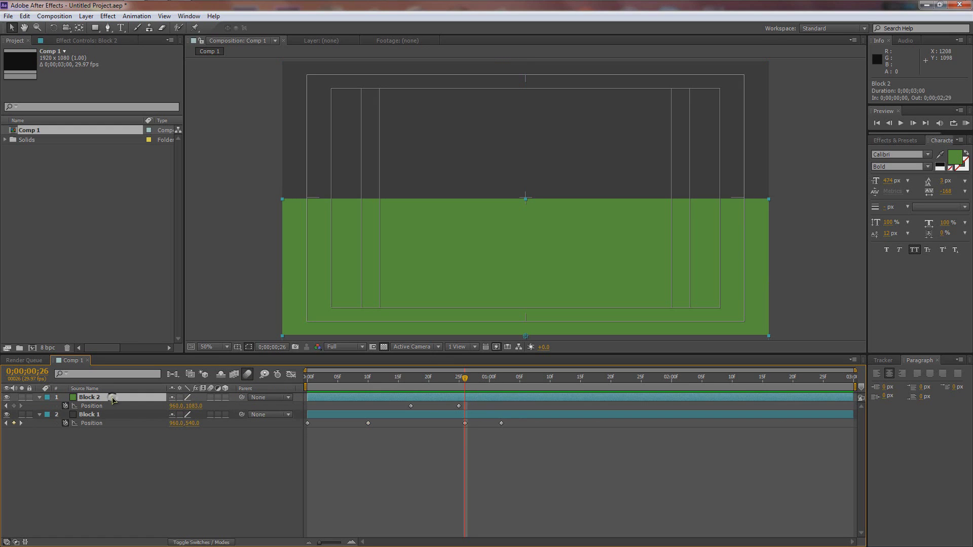
{"action": "key", "text": "F4"}
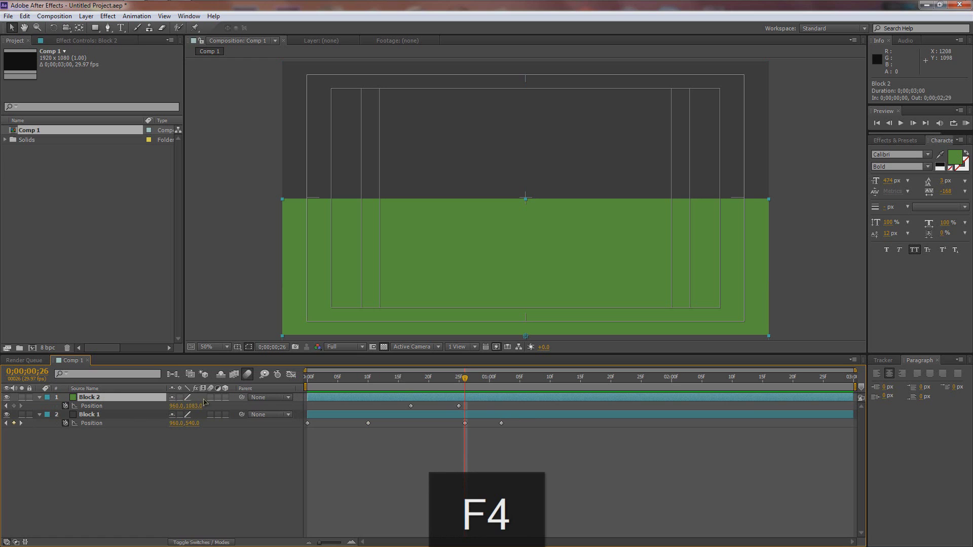
{"action": "left_click", "coordinate": [212, 398]}
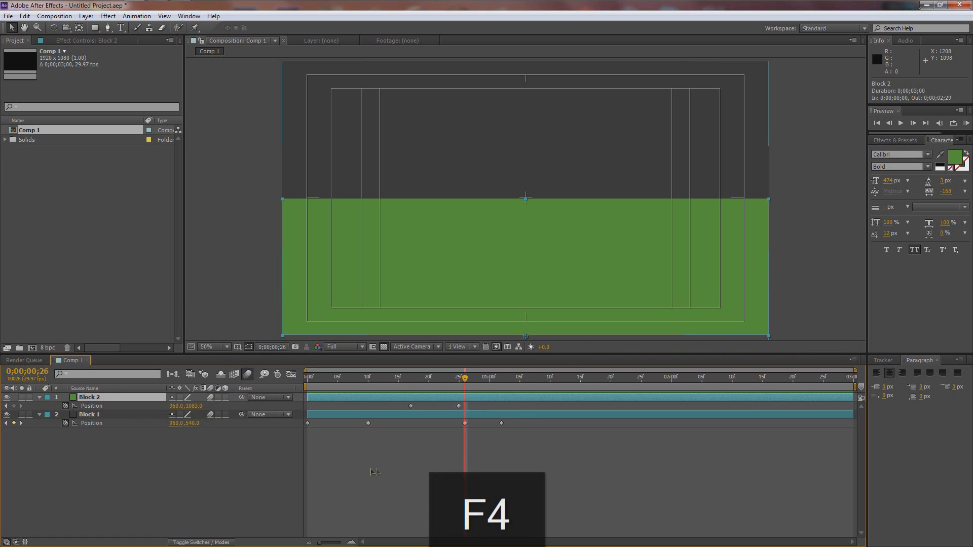
{"action": "key", "text": "KP_0"}
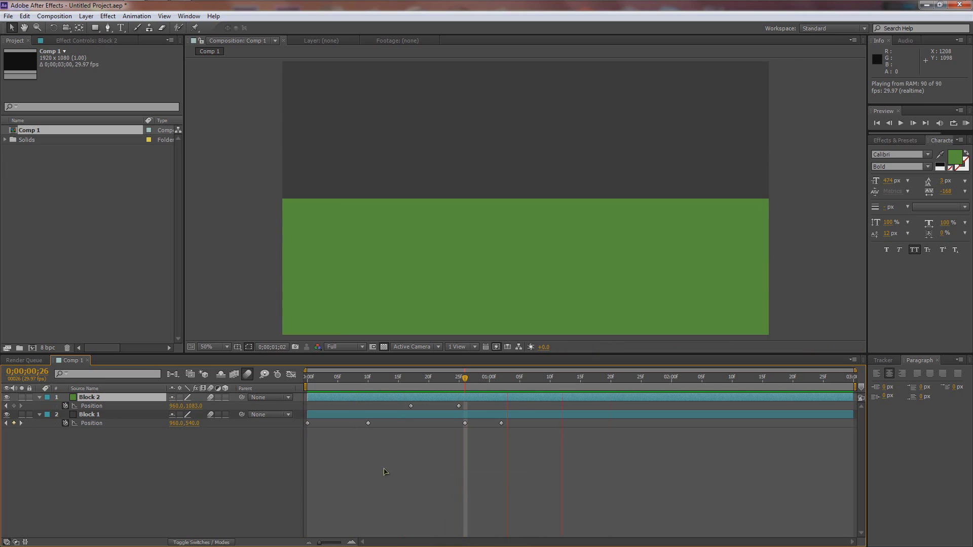
{"action": "key", "text": "KP_0"}
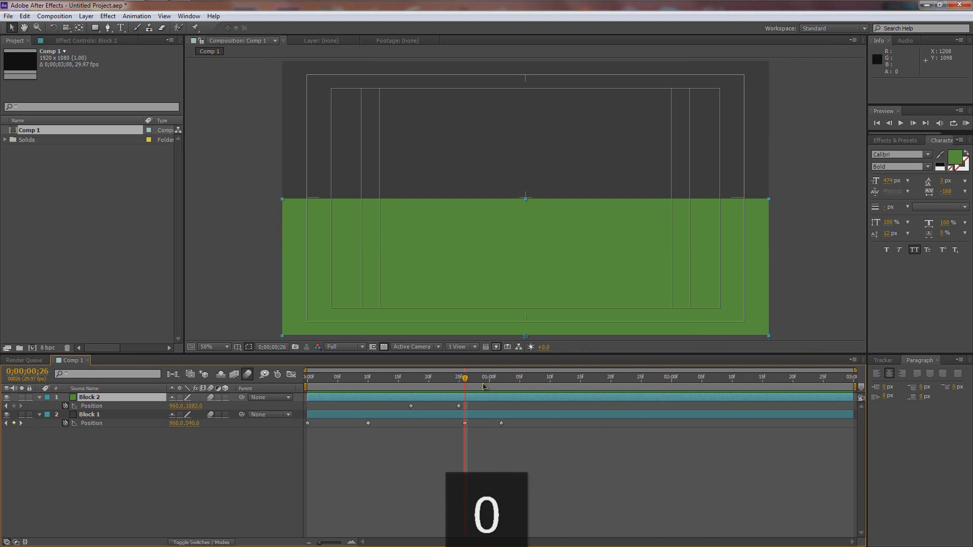
{"action": "left_click_drag", "start_coordinate": [459, 379], "coordinate": [446, 379]}
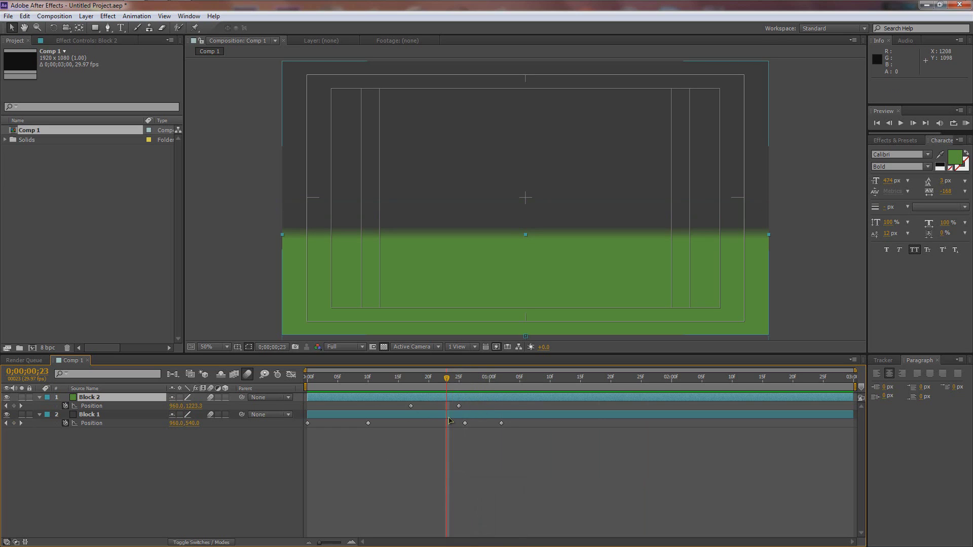
Apply Easy Ease to Block 2's final Position keyframe
{"action": "left_click", "coordinate": [459, 406]}
{"action": "right_click", "coordinate": [459, 407]}
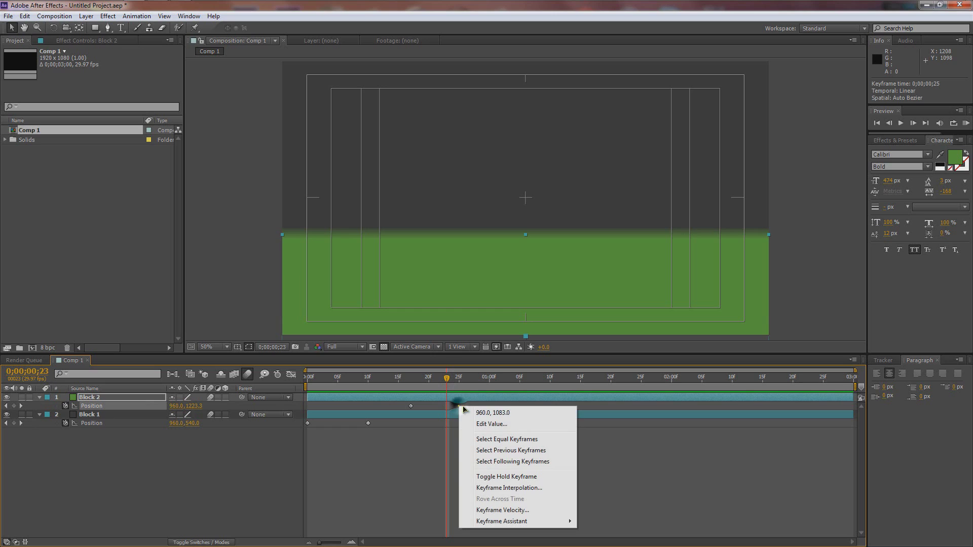
{"action": "mouse_move", "coordinate": [514, 523]}
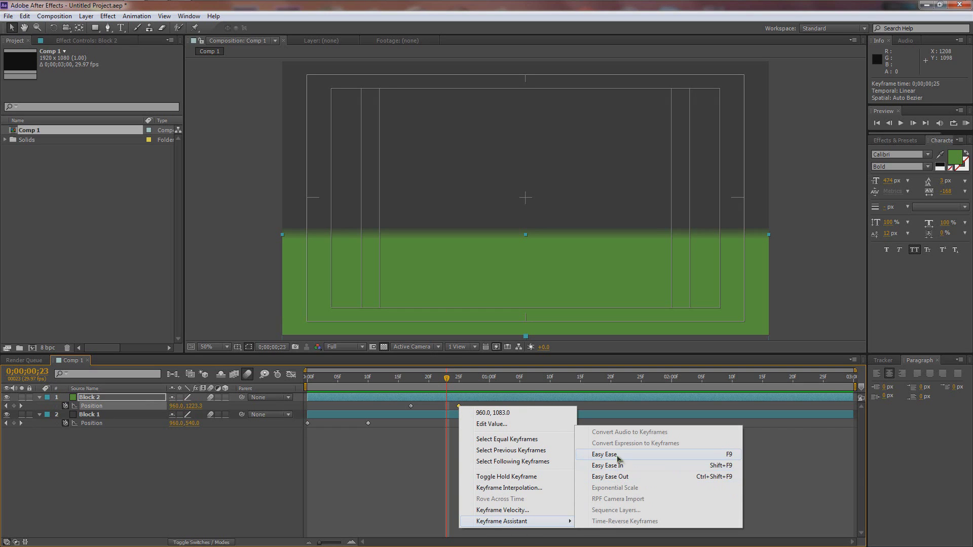
{"action": "left_click", "coordinate": [644, 455]}
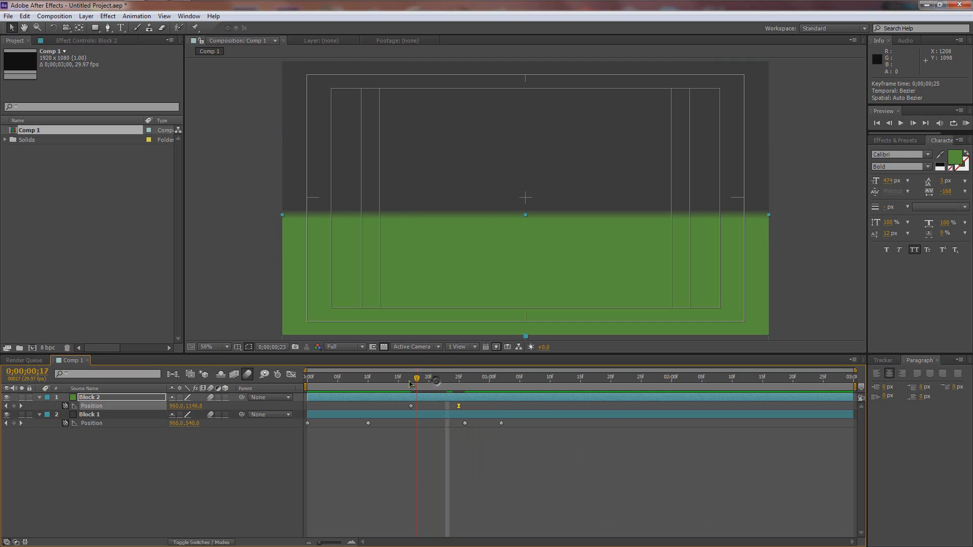
Apply Easy Ease In to Block 1's 10f Position keyframe
{"action": "left_click_drag", "start_coordinate": [414, 384], "coordinate": [410, 384]}
{"action": "left_click", "coordinate": [368, 423]}
{"action": "right_click", "coordinate": [368, 424]}
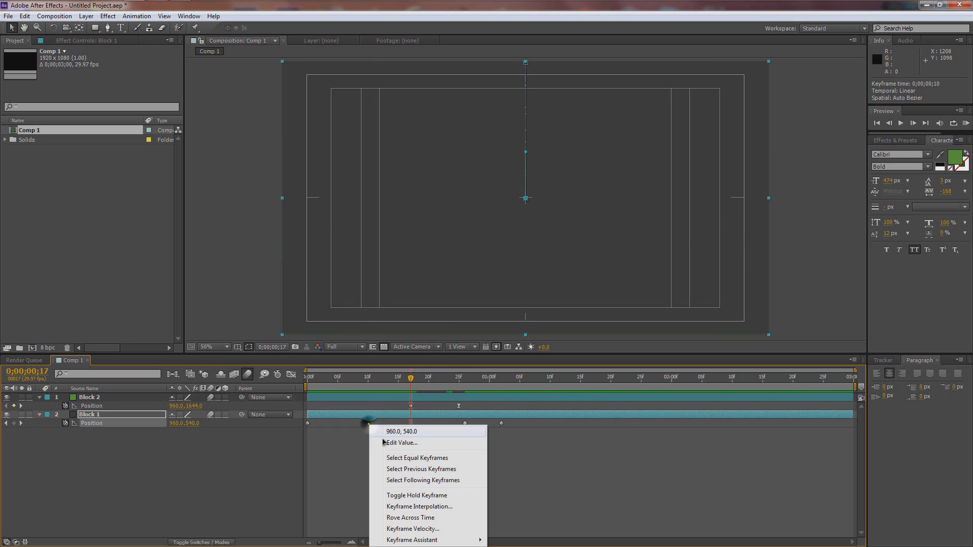
{"action": "mouse_move", "coordinate": [417, 540]}
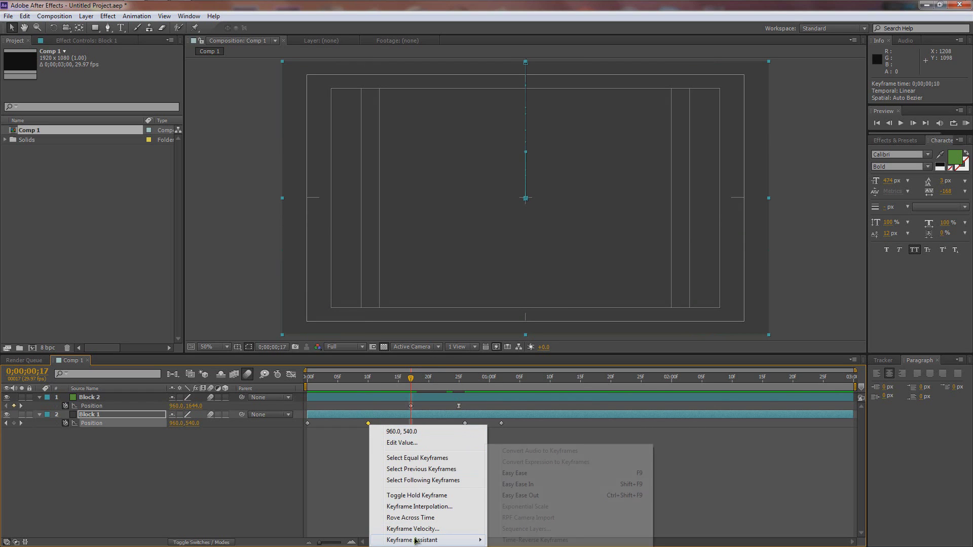
{"action": "left_click", "coordinate": [527, 482]}
Scrub to check the easing and stop at frame 28 with nothing selected
{"action": "left_click_drag", "start_coordinate": [365, 380], "coordinate": [459, 384]}
{"action": "left_click", "coordinate": [477, 385]}
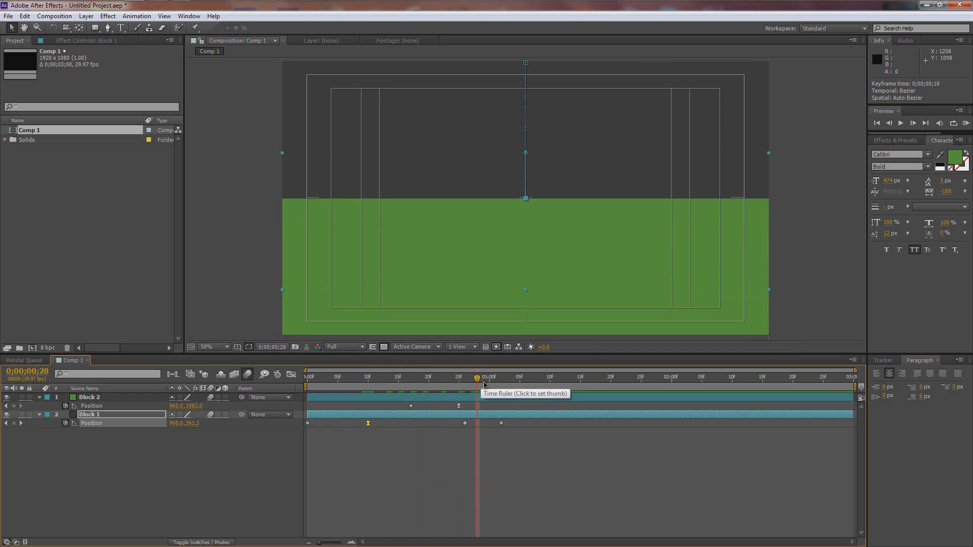
{"action": "left_click", "coordinate": [198, 492]}
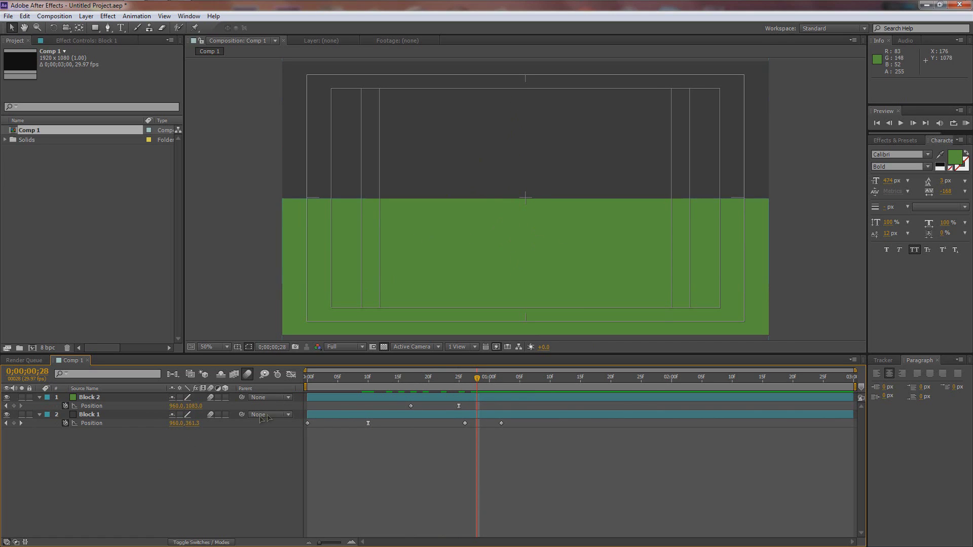
{"action": "left_click", "coordinate": [121, 27]}
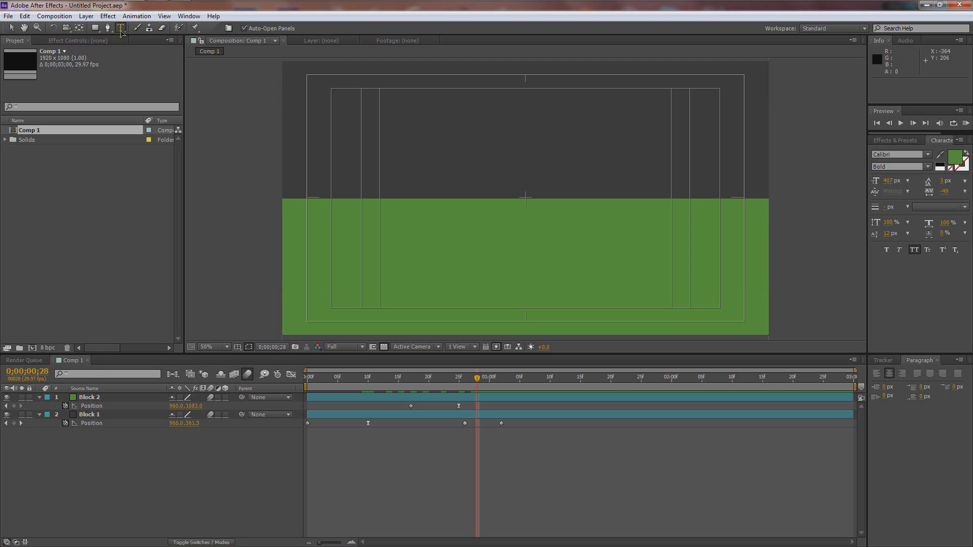
Type a 'MINIMAL' title and set it to 315 px with -49 tracking
{"action": "left_click", "coordinate": [488, 148]}
{"action": "type", "text": "MINIMAL"}
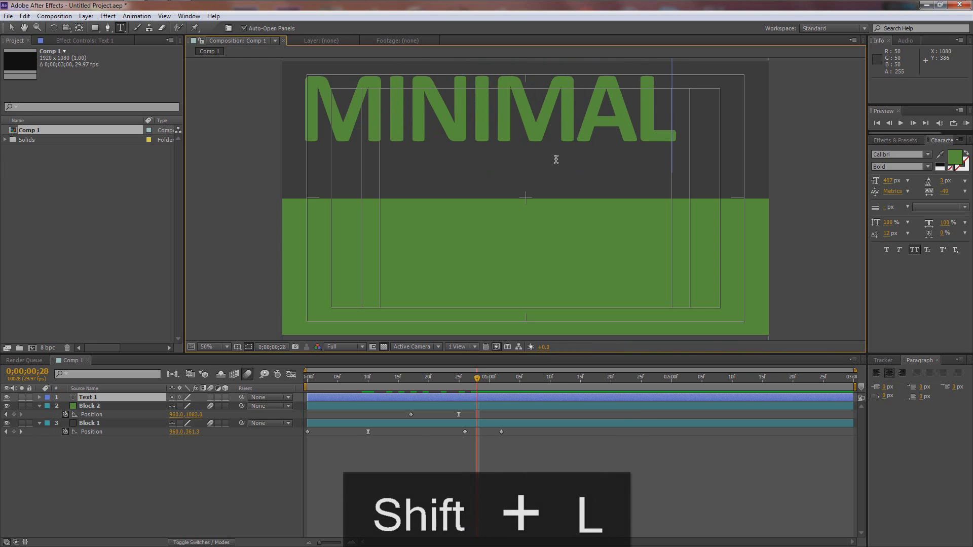
{"action": "double_click", "coordinate": [473, 116]}
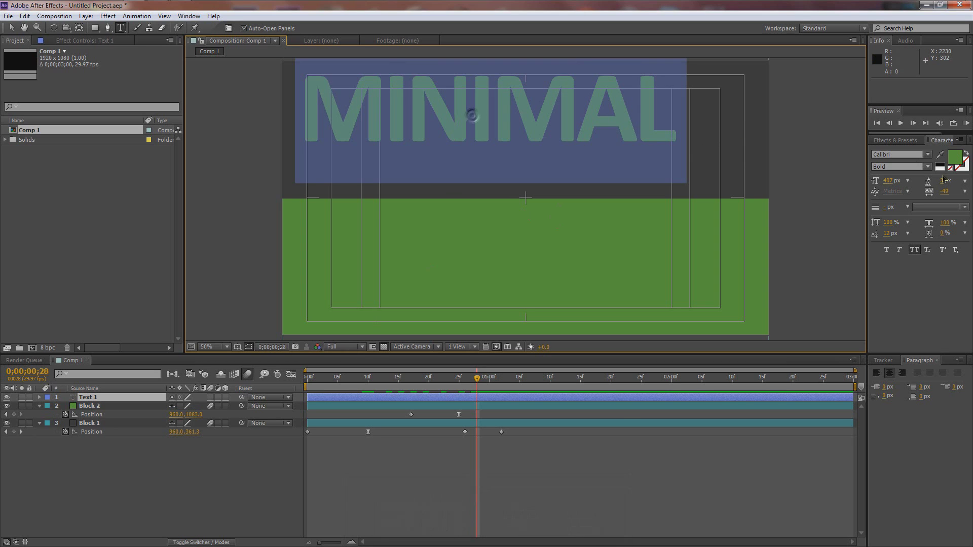
{"action": "mouse_move", "coordinate": [891, 181]}
{"action": "left_mouse_down"}
{"action": "mouse_move", "coordinate": [885, 187]}
{"action": "mouse_move", "coordinate": [893, 184]}
{"action": "left_mouse_up"}
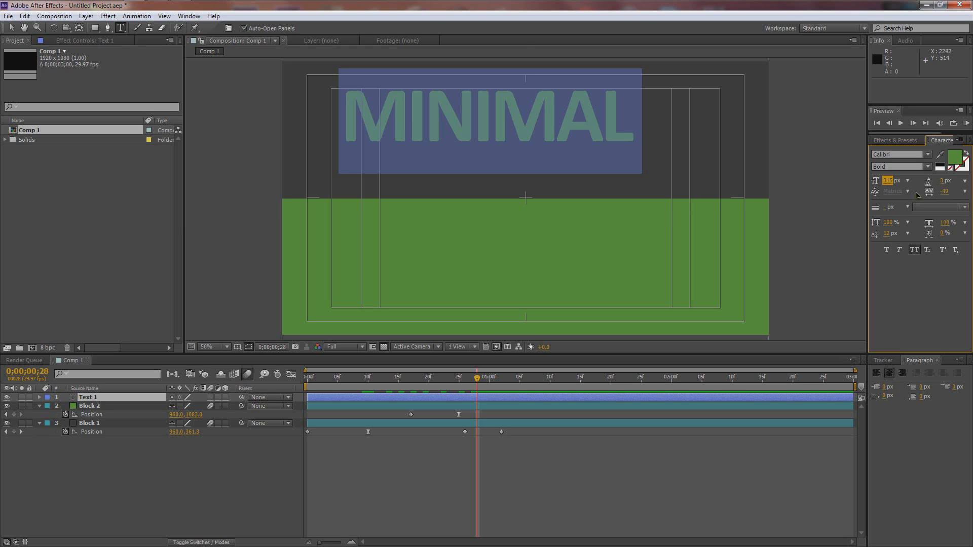
{"action": "left_click_drag", "start_coordinate": [944, 194], "coordinate": [945, 193]}
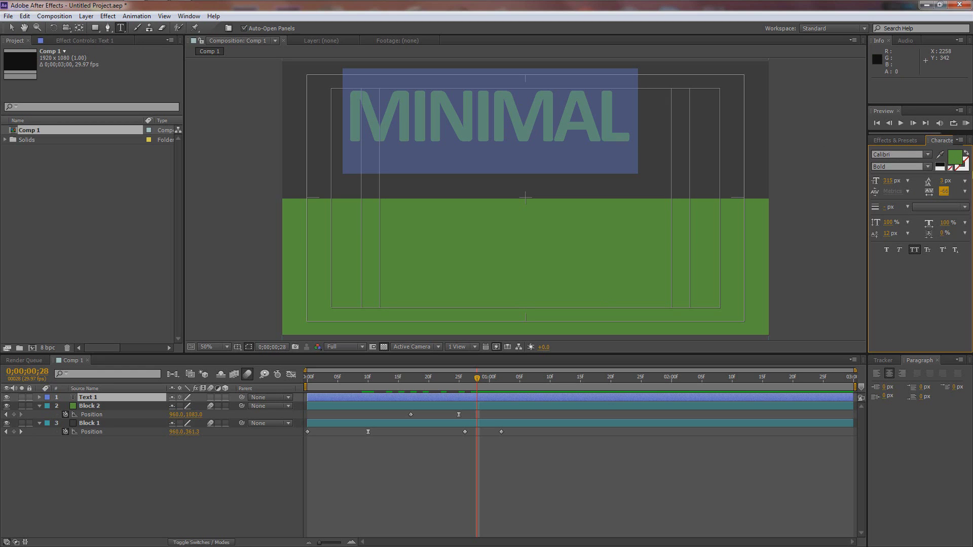
Drag and nudge MINIMAL to rest just above the green block, then start a new text layer
{"action": "left_click", "coordinate": [100, 401]}
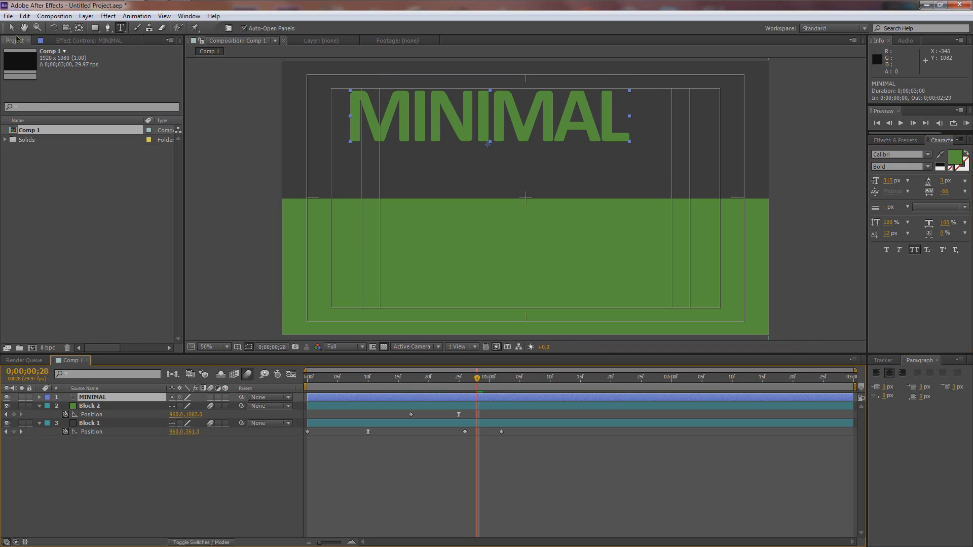
{"action": "key", "text": "v"}
{"action": "left_click_drag", "start_coordinate": [554, 129], "coordinate": [576, 173]}
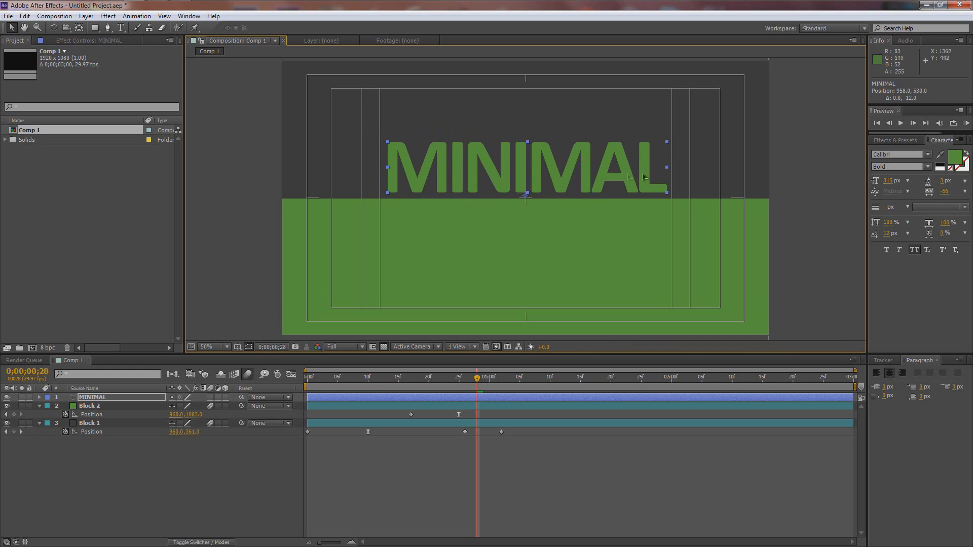
{"action": "key", "text": "Down"}
{"action": "key", "text": "Down"}
{"action": "key", "text": "Down"}
{"action": "key", "text": "Down"}
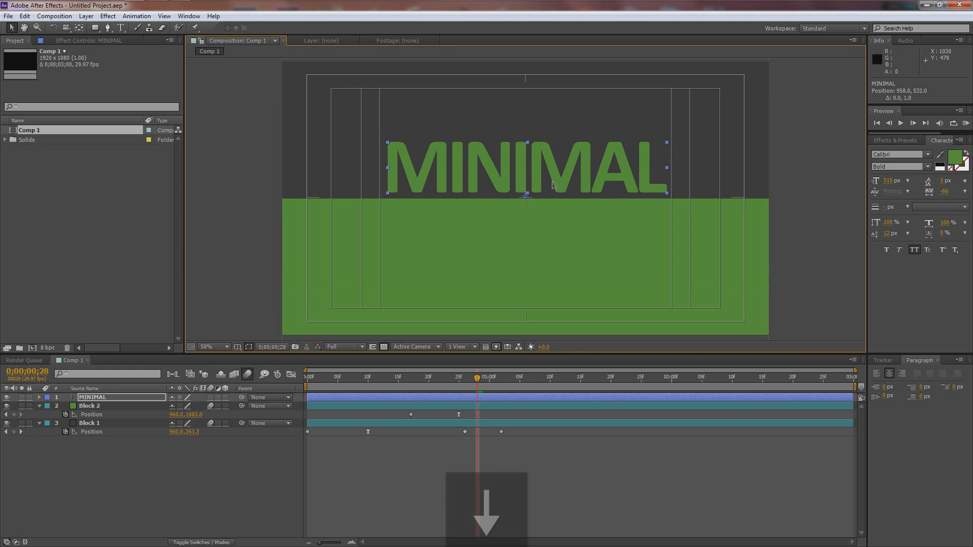
{"action": "key", "text": "Left"}
{"action": "key", "text": "Left"}
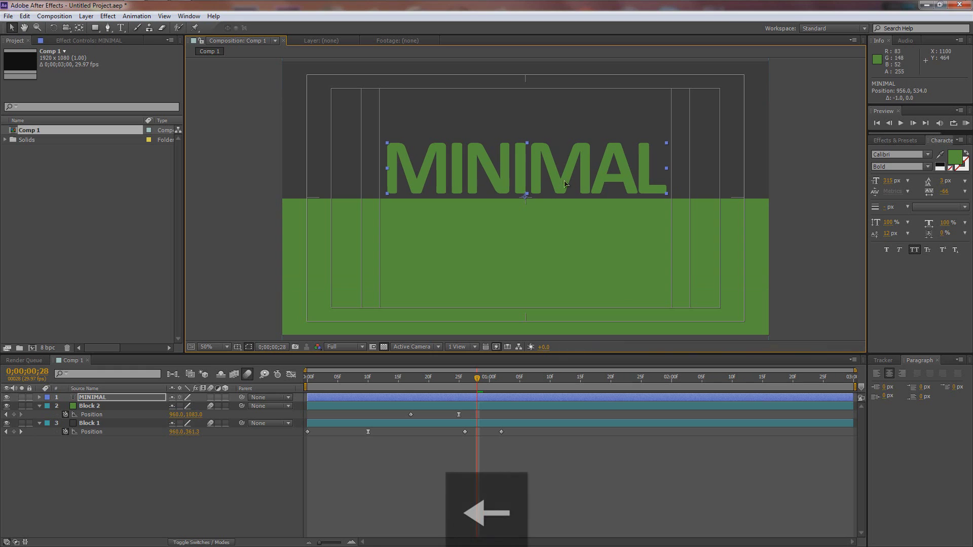
{"action": "left_click", "coordinate": [198, 467]}
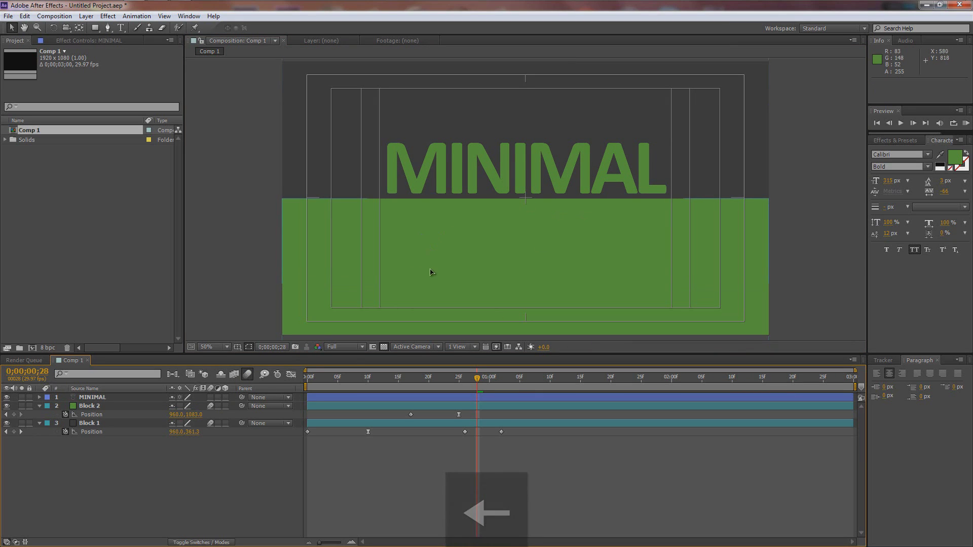
{"action": "left_click", "coordinate": [122, 28]}
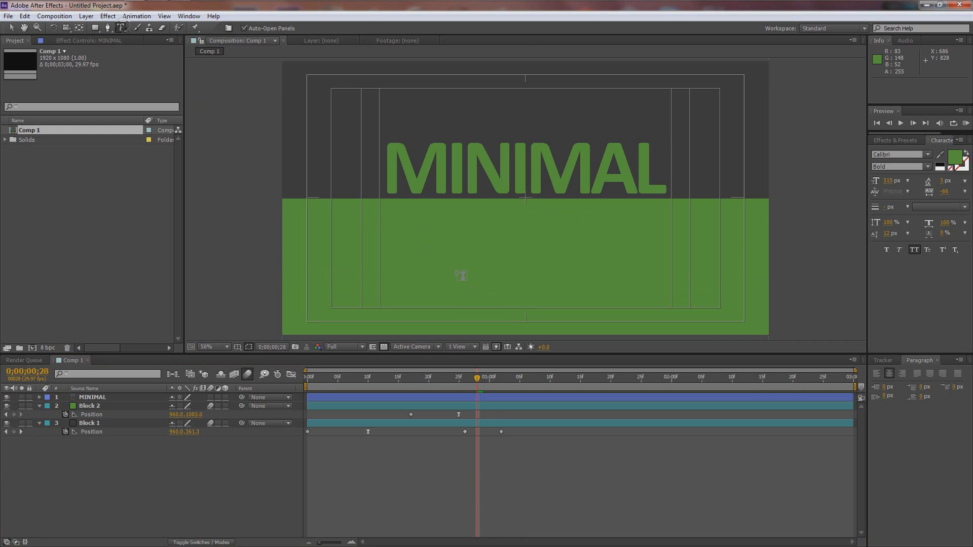
{"action": "left_click", "coordinate": [454, 267]}
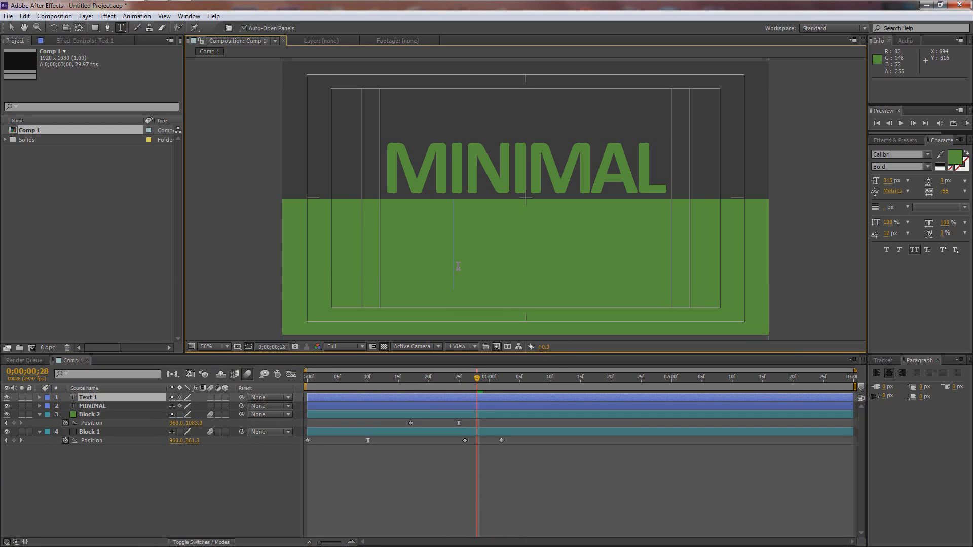
Finish entering the INTRO TEMPLATE subtitle and set its text colour to black
{"action": "type", "text": "ROAE"}
{"action": "left_click", "coordinate": [91, 398]}
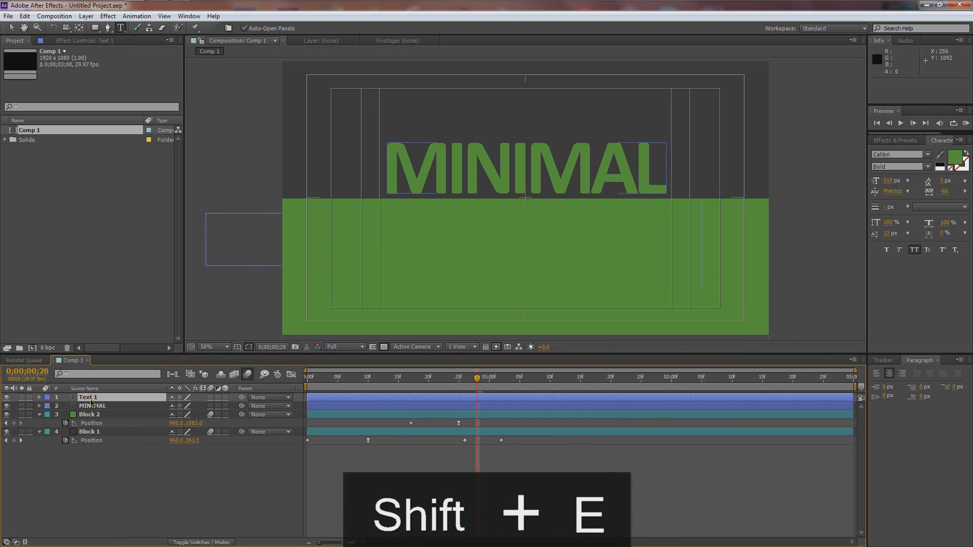
{"action": "double_click", "coordinate": [591, 235]}
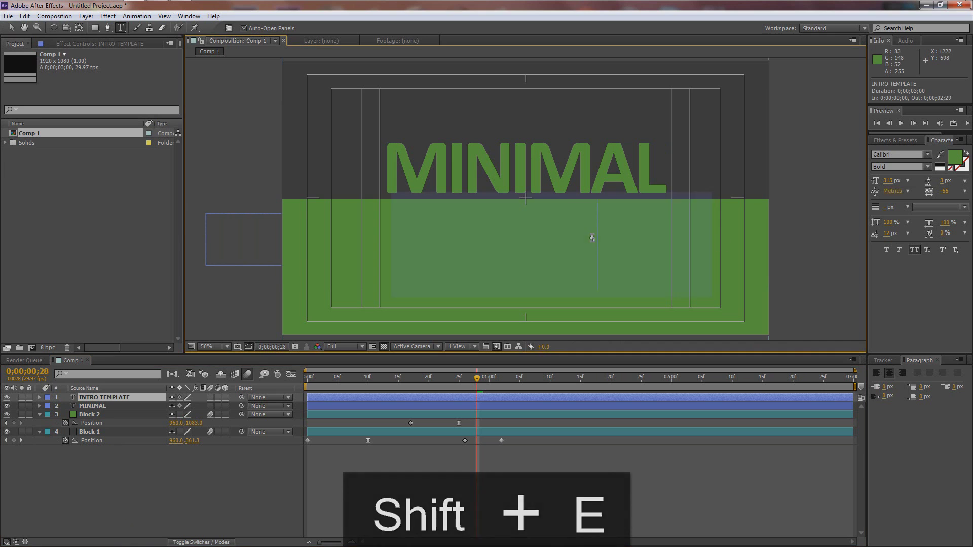
{"action": "left_click", "coordinate": [955, 158]}
{"action": "left_click_drag", "start_coordinate": [617, 371], "coordinate": [520, 444]}
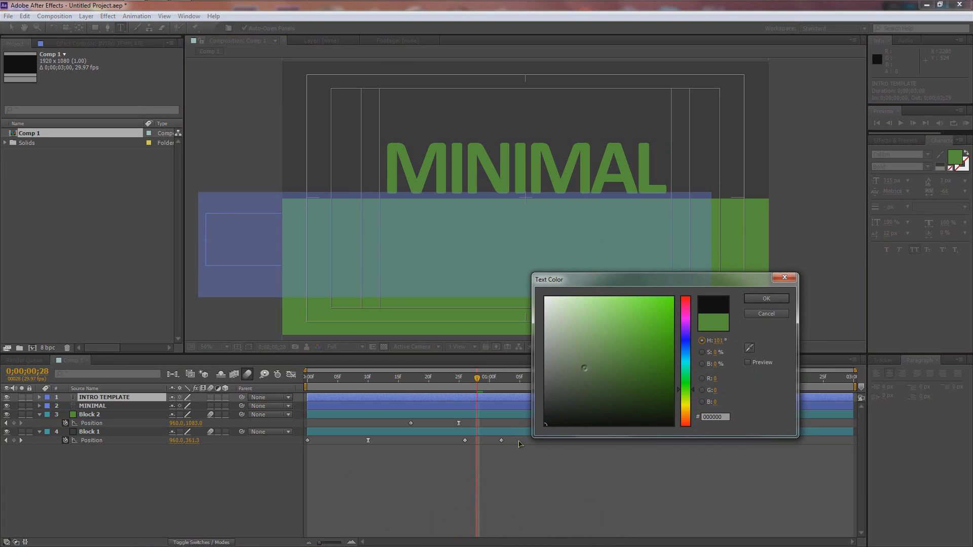
{"action": "left_click", "coordinate": [767, 298]}
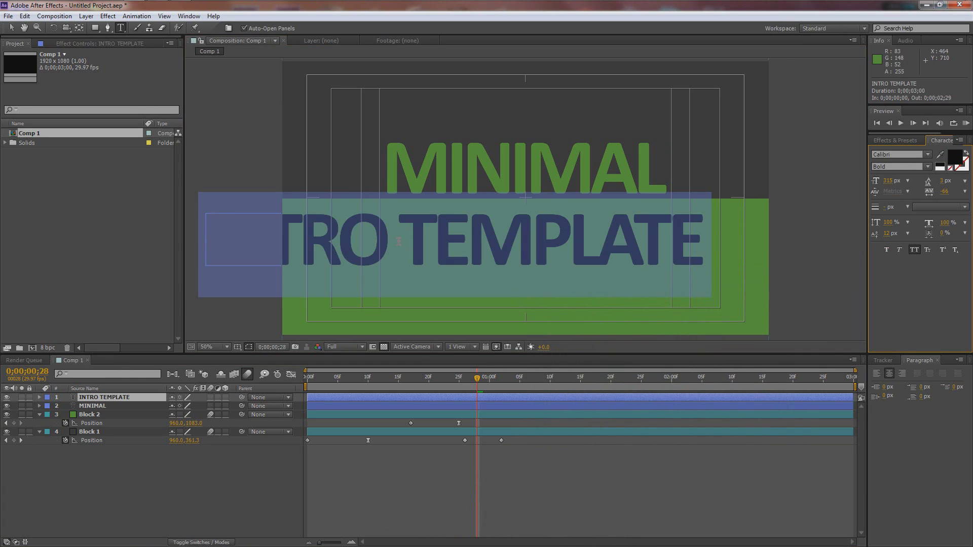
Colour the word INTRO white, leaving TEMPLATE black, then select the whole subtitle line
{"action": "left_click", "coordinate": [388, 237]}
{"action": "left_click_drag", "start_coordinate": [388, 237], "coordinate": [173, 238]}
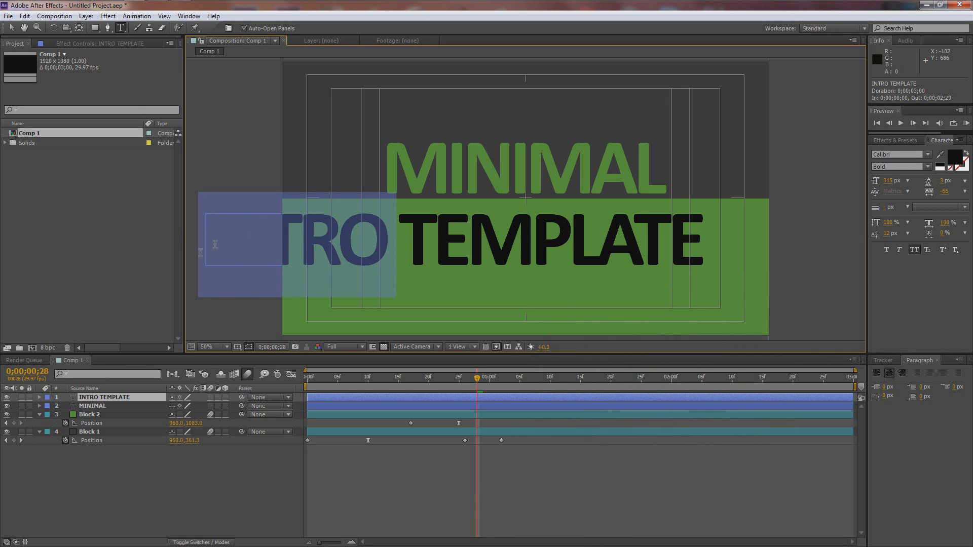
{"action": "left_click", "coordinate": [957, 157]}
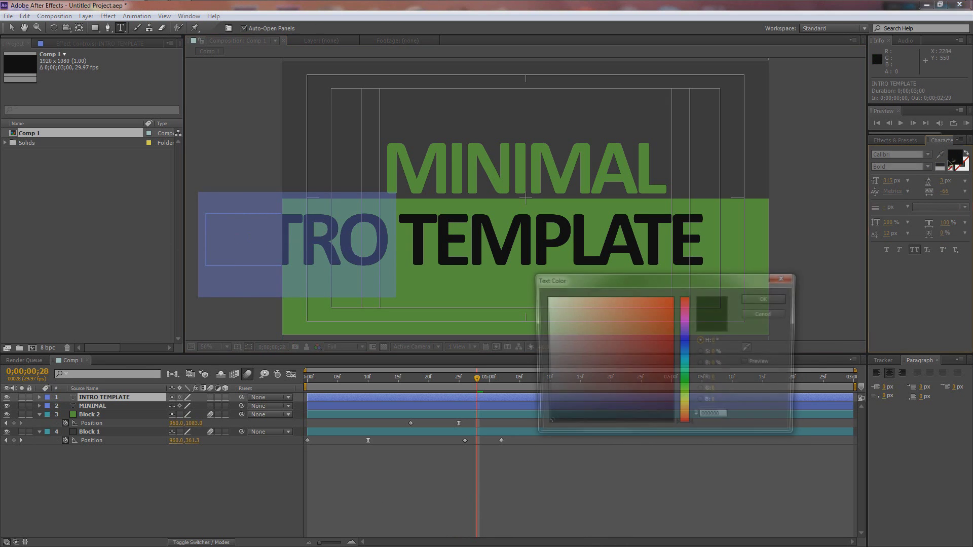
{"action": "left_click", "coordinate": [766, 298]}
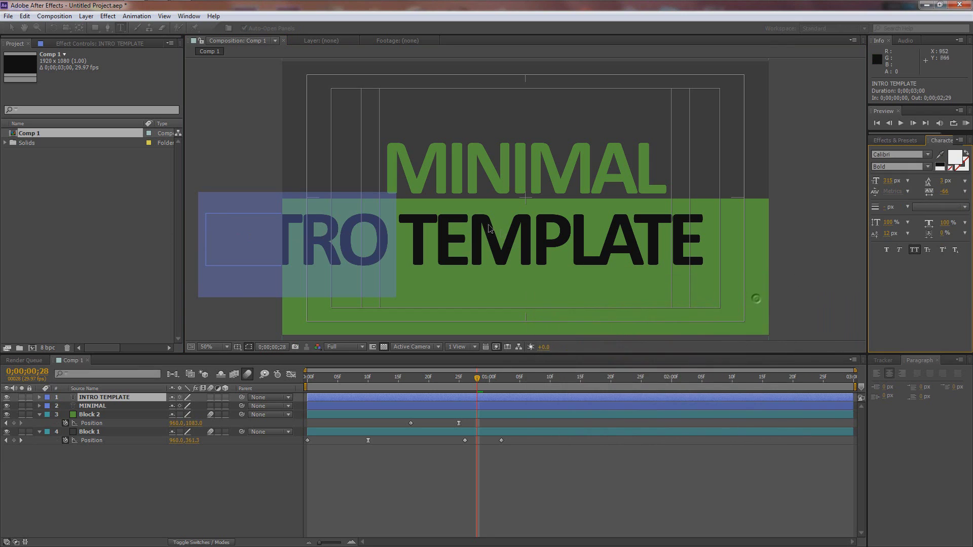
{"action": "left_click", "coordinate": [446, 237]}
{"action": "triple_click", "coordinate": [446, 237]}
Set the subtitle to the Light font style at 187 px with wider letter spacing
{"action": "left_click", "coordinate": [900, 166]}
{"action": "key", "text": "Down"}
{"action": "key", "text": "Down"}
{"action": "key", "text": "Down"}
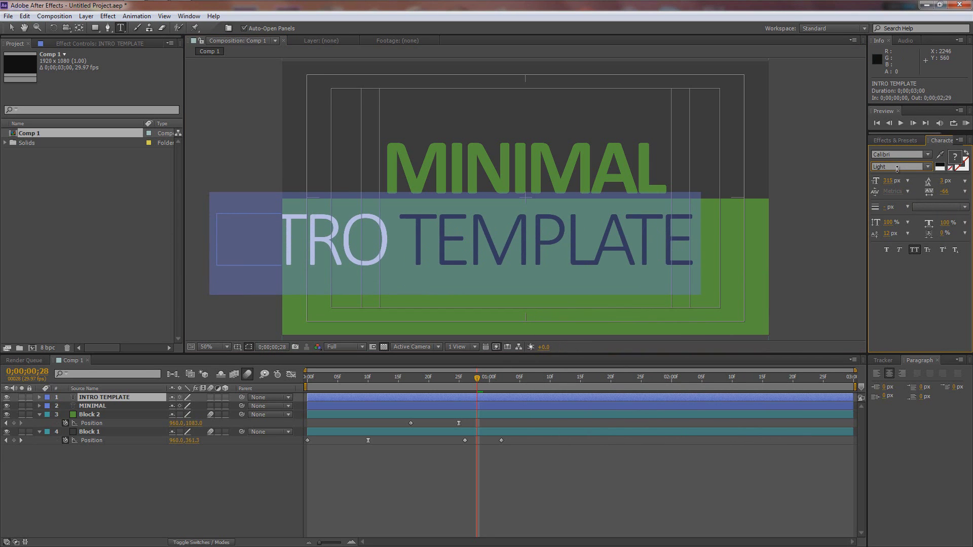
{"action": "left_click_drag", "start_coordinate": [894, 184], "coordinate": [848, 189]}
{"action": "left_click_drag", "start_coordinate": [944, 192], "coordinate": [958, 192]}
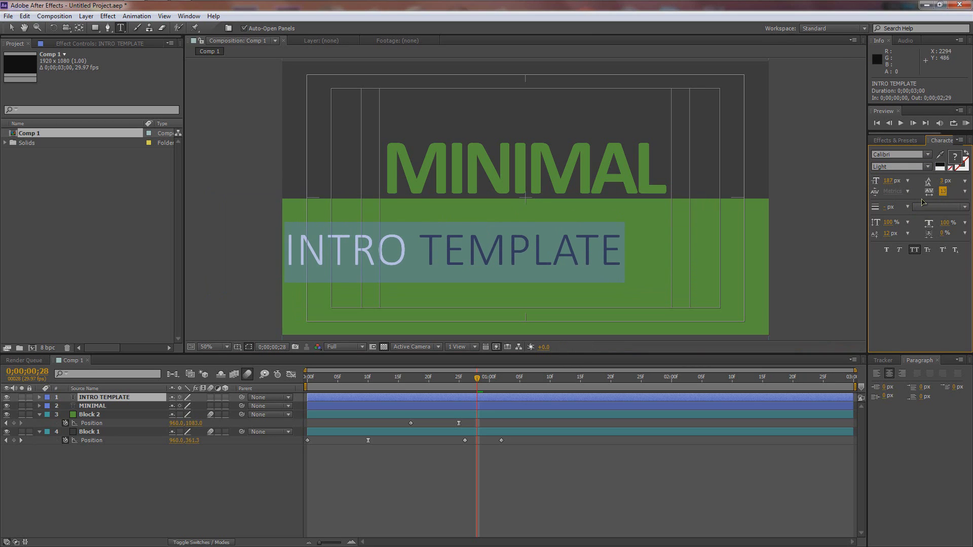
Remove the space to make INTROTEMPLATE, then set tracking to 63 and size to 146 px
{"action": "left_click", "coordinate": [420, 248]}
{"action": "key", "text": "BackSpace"}
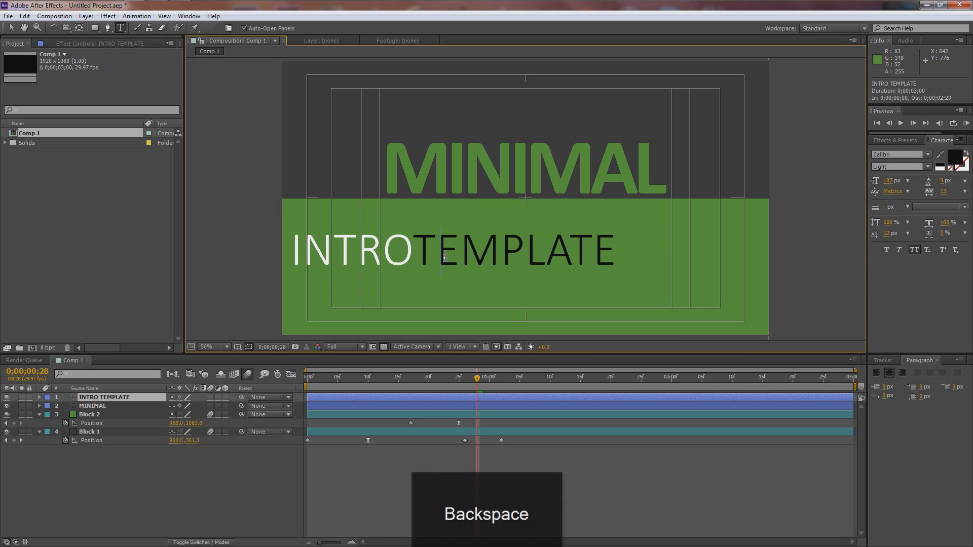
{"action": "double_click", "coordinate": [444, 257]}
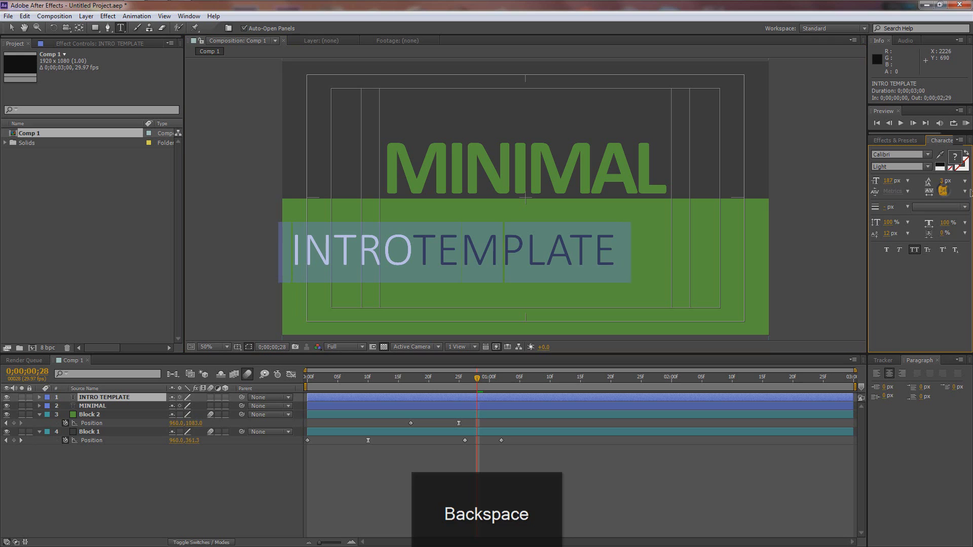
{"action": "left_click_drag", "start_coordinate": [943, 190], "coordinate": [956, 191]}
{"action": "left_click_drag", "start_coordinate": [868, 183], "coordinate": [437, 137]}
Move the subtitle up just beneath MINIMAL and put the current time at 0;00;01;00
{"action": "left_click", "coordinate": [11, 27]}
{"action": "left_click_drag", "start_coordinate": [463, 256], "coordinate": [536, 221]}
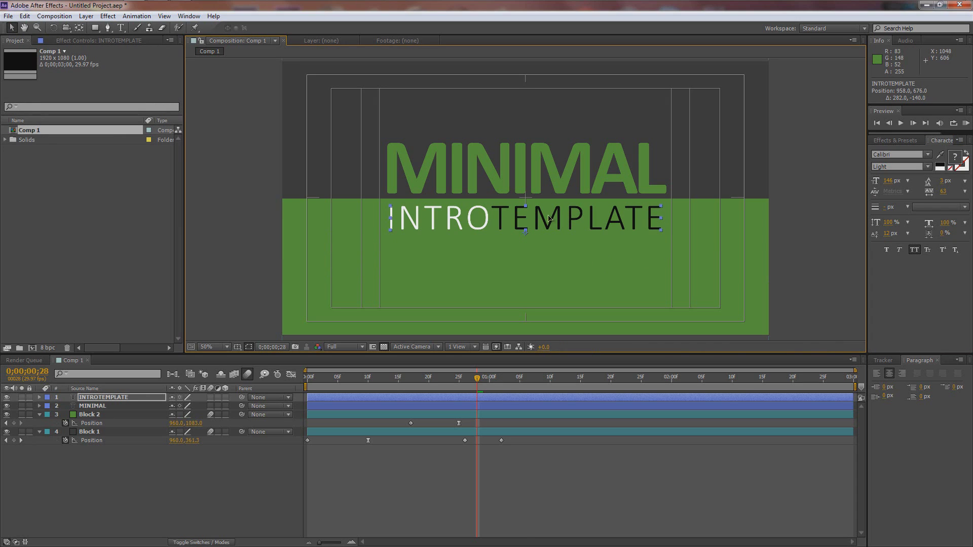
{"action": "left_click", "coordinate": [820, 211]}
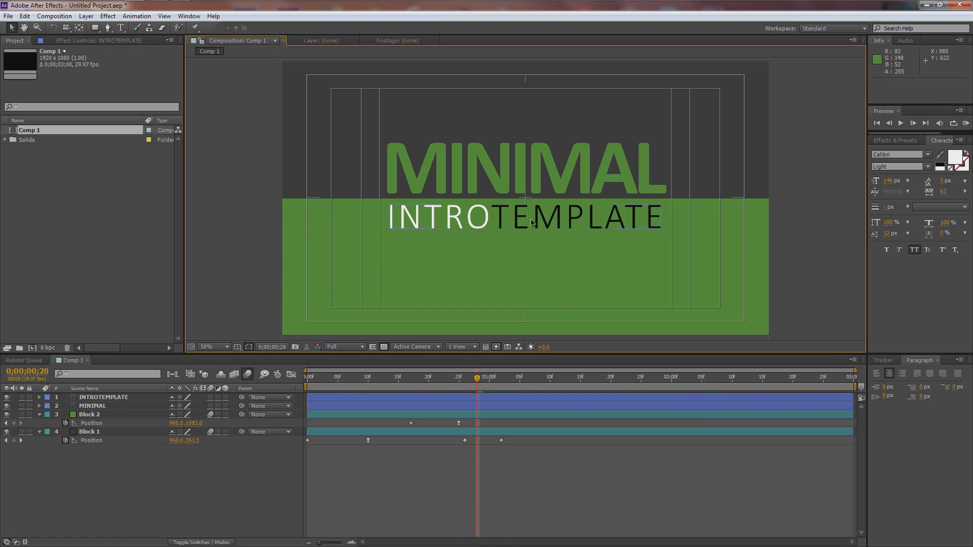
{"action": "left_click_drag", "start_coordinate": [475, 381], "coordinate": [495, 380]}
Shift both the MINIMAL and INTROTEMPLATE layers to start at 0;00;01;00
{"action": "left_click", "coordinate": [455, 405]}
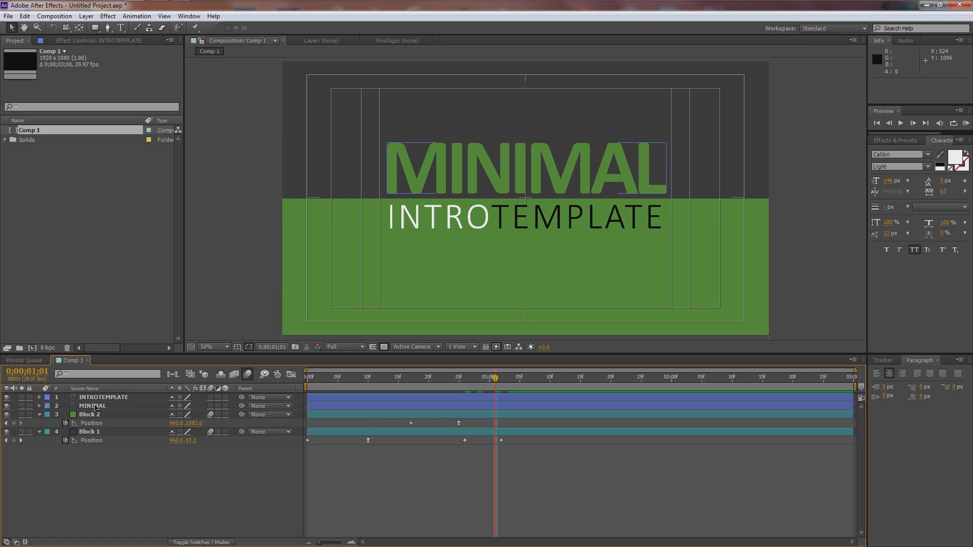
{"action": "left_click", "coordinate": [96, 406], "text": "shift"}
{"action": "left_click_drag", "start_coordinate": [344, 402], "coordinate": [533, 401]}
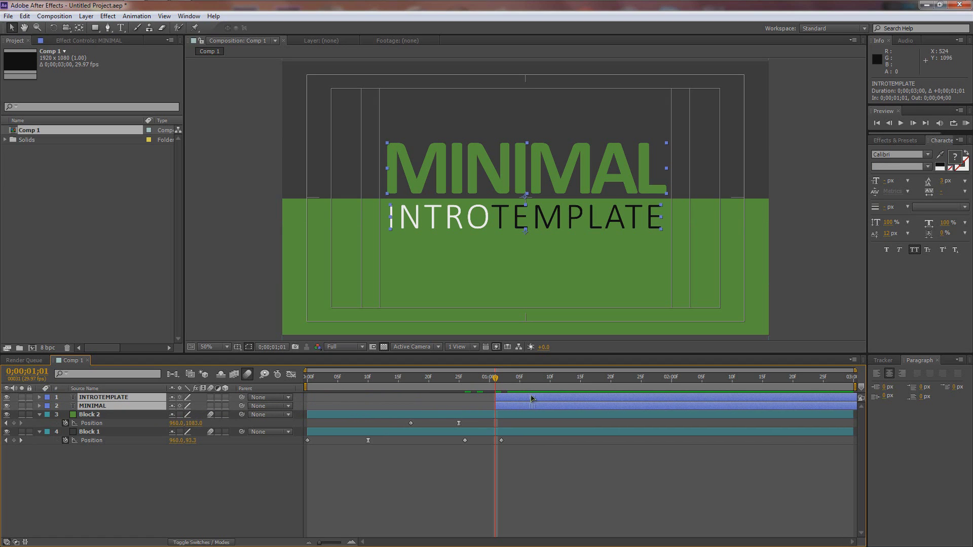
{"action": "mouse_move", "coordinate": [495, 380]}
{"action": "left_mouse_down"}
{"action": "mouse_move", "coordinate": [435, 378]}
{"action": "mouse_move", "coordinate": [485, 380]}
{"action": "mouse_move", "coordinate": [496, 396]}
{"action": "left_mouse_up"}
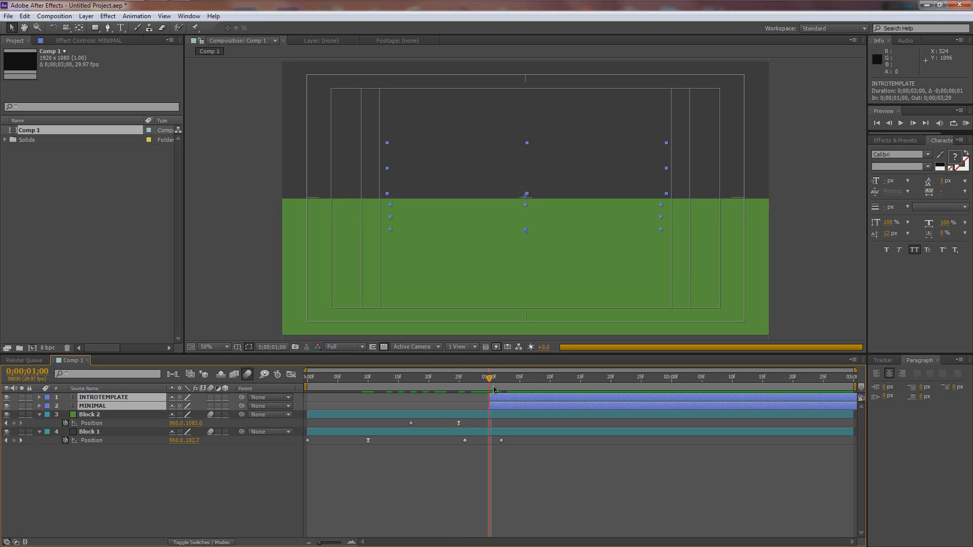
Hide the INTROTEMPLATE layer and select the MINIMAL layer
{"action": "left_click", "coordinate": [183, 489]}
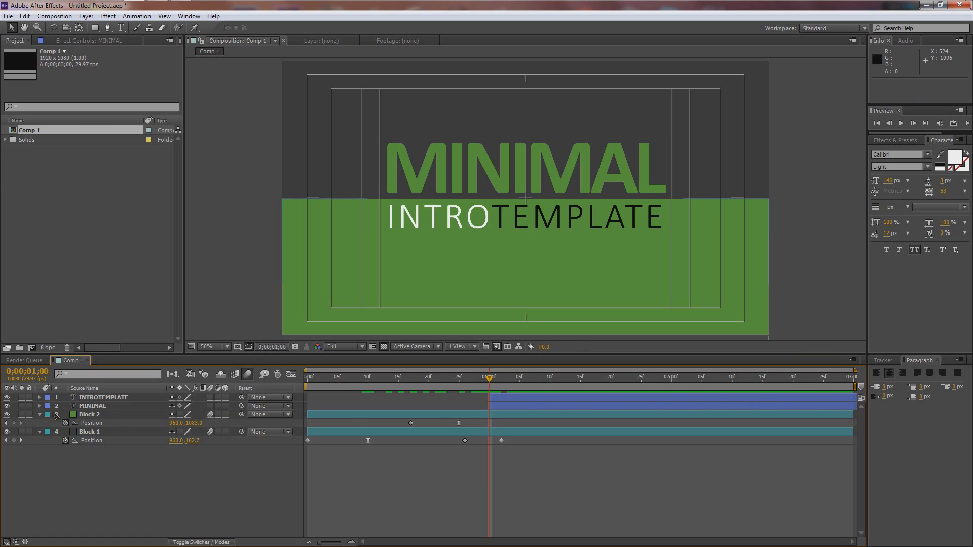
{"action": "left_click", "coordinate": [96, 398]}
{"action": "left_click", "coordinate": [8, 397]}
{"action": "left_click", "coordinate": [96, 397]}
{"action": "left_click", "coordinate": [101, 406]}
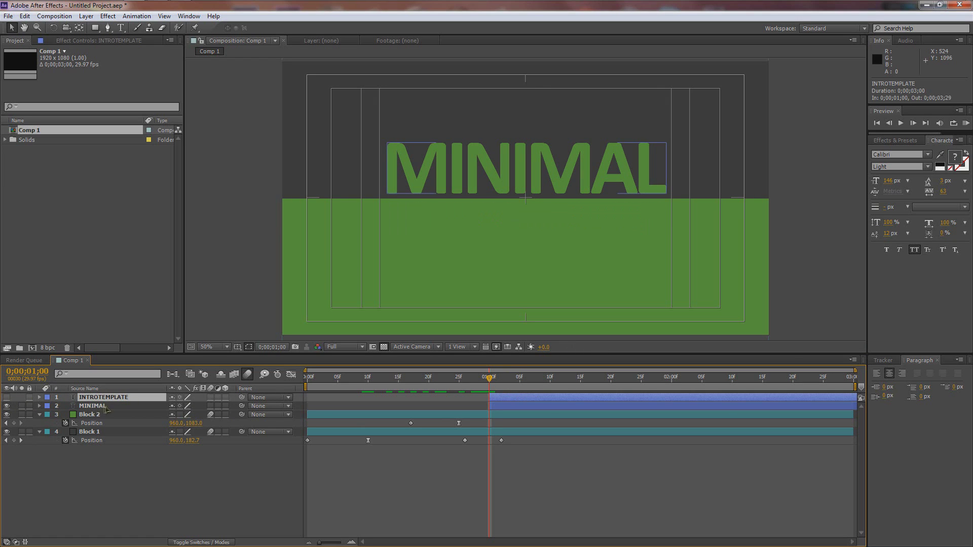
{"action": "left_click", "coordinate": [92, 407]}
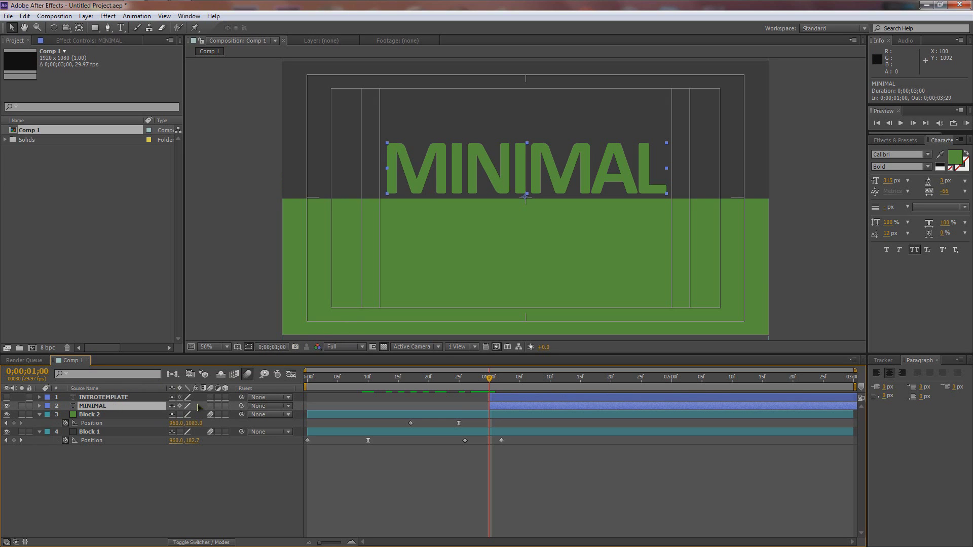
Set MINIMAL Position keyframes at 01;00 and 01;07 so it rises up into place
{"action": "key", "text": "p"}
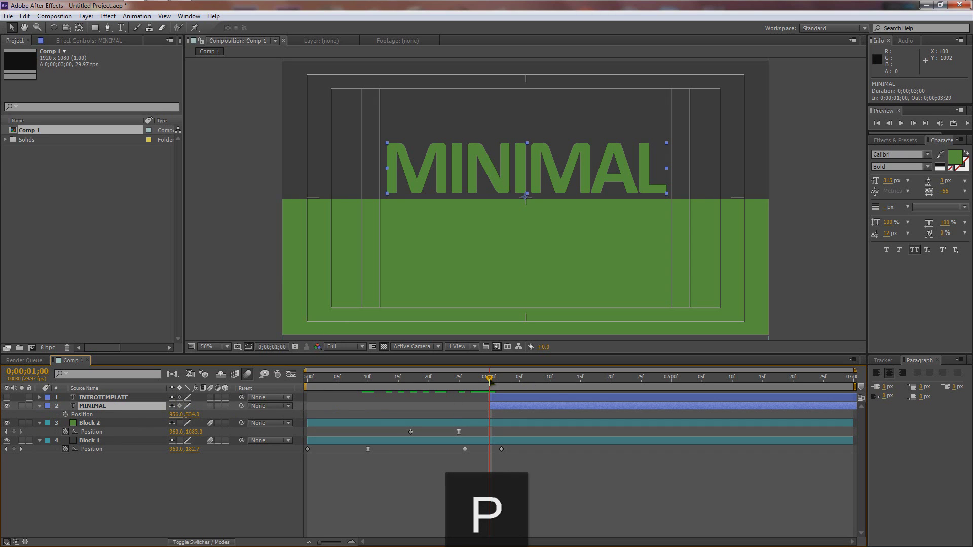
{"action": "left_click_drag", "start_coordinate": [489, 380], "coordinate": [533, 380]}
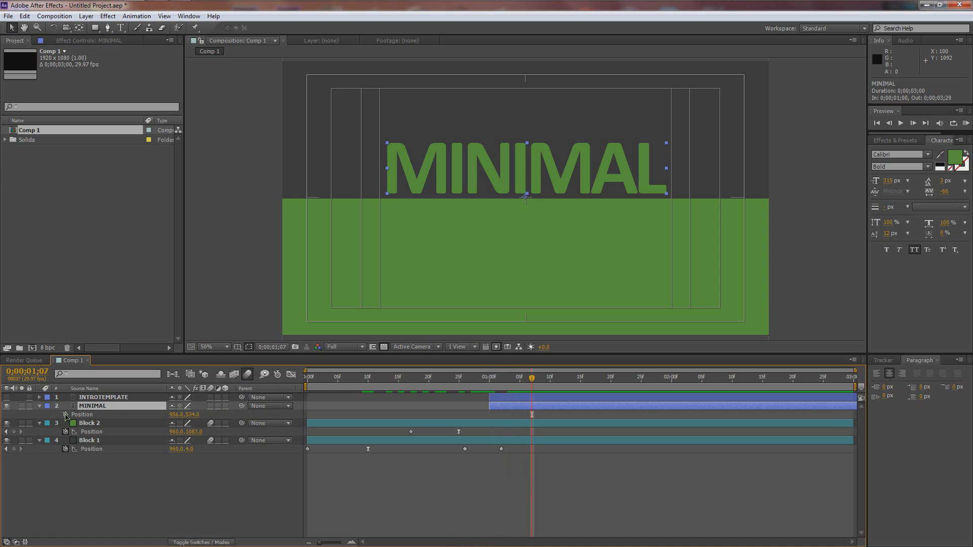
{"action": "left_click", "coordinate": [66, 415]}
{"action": "left_click_drag", "start_coordinate": [532, 379], "coordinate": [497, 382]}
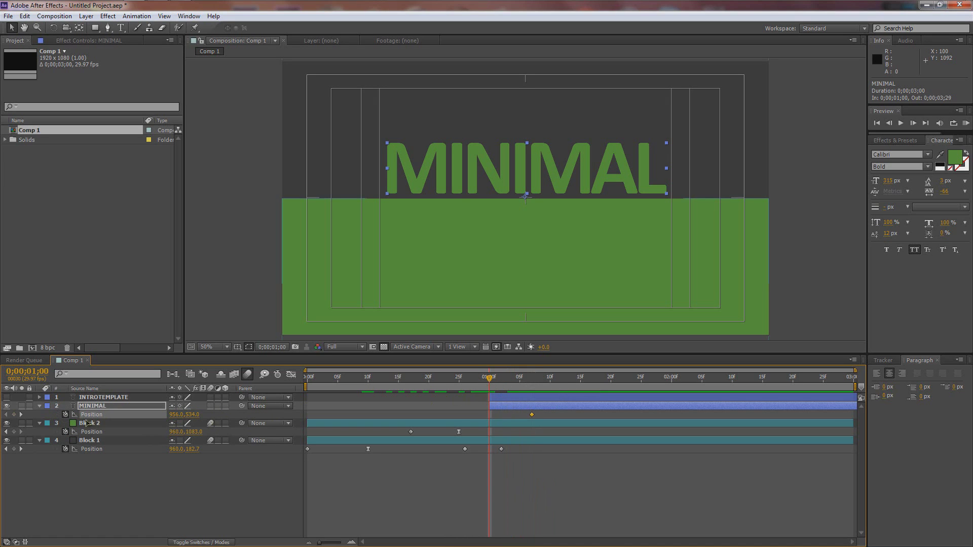
{"action": "left_click_drag", "start_coordinate": [481, 182], "coordinate": [481, 234]}
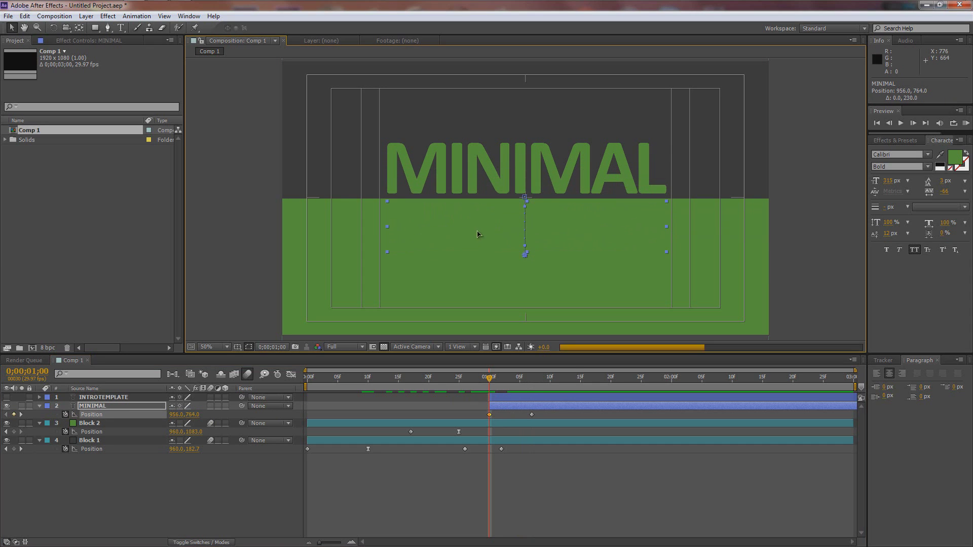
{"action": "left_click_drag", "start_coordinate": [537, 173], "coordinate": [539, 153]}
{"action": "left_click", "coordinate": [520, 379]}
{"action": "left_click_drag", "start_coordinate": [520, 379], "coordinate": [538, 379]}
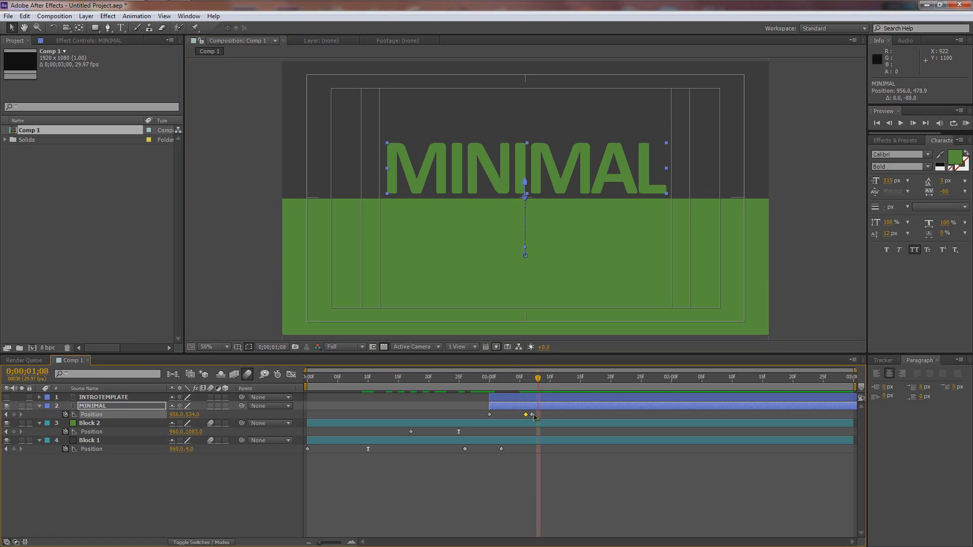
Apply Easy Ease to both MINIMAL position keyframes and tighten their timing
{"action": "left_click_drag", "start_coordinate": [538, 416], "coordinate": [519, 420]}
{"action": "right_click", "coordinate": [535, 418]}
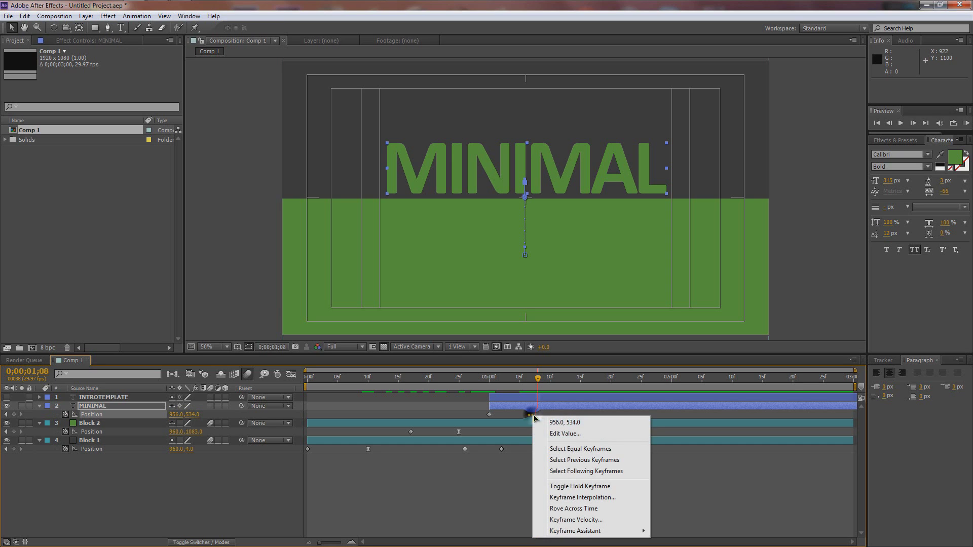
{"action": "mouse_move", "coordinate": [583, 532]}
{"action": "left_click", "coordinate": [684, 464]}
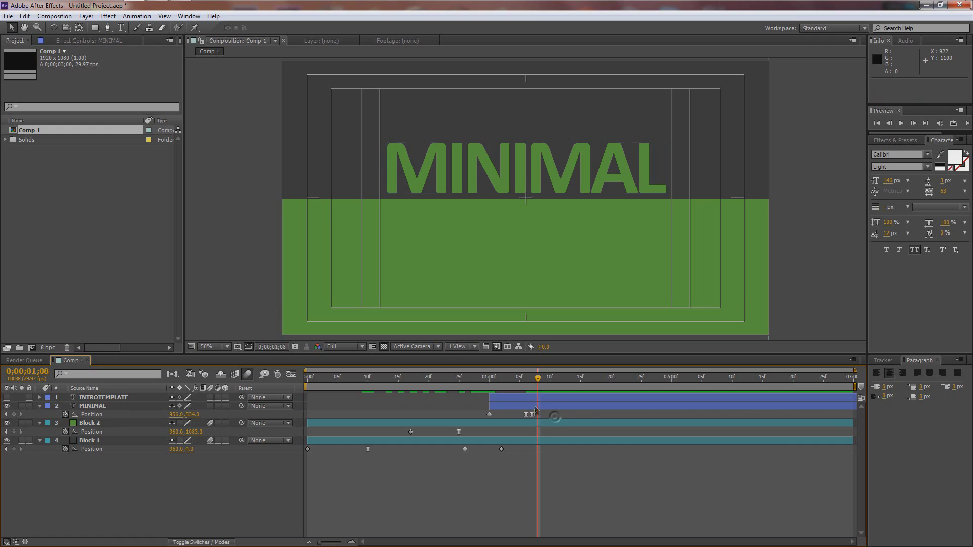
{"action": "left_click_drag", "start_coordinate": [532, 415], "coordinate": [599, 417]}
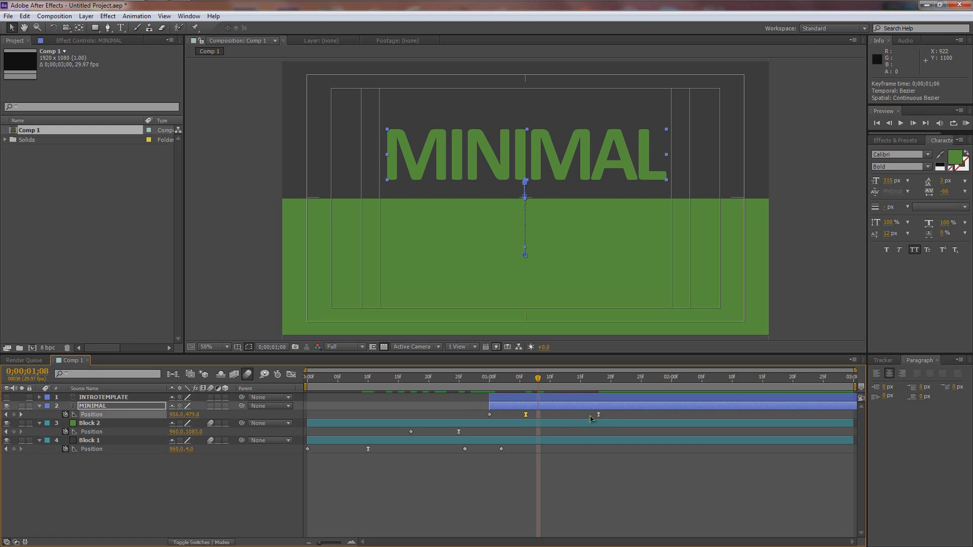
{"action": "mouse_move", "coordinate": [599, 415]}
{"action": "left_mouse_down"}
{"action": "mouse_move", "coordinate": [522, 414]}
{"action": "mouse_move", "coordinate": [584, 417]}
{"action": "left_mouse_up"}
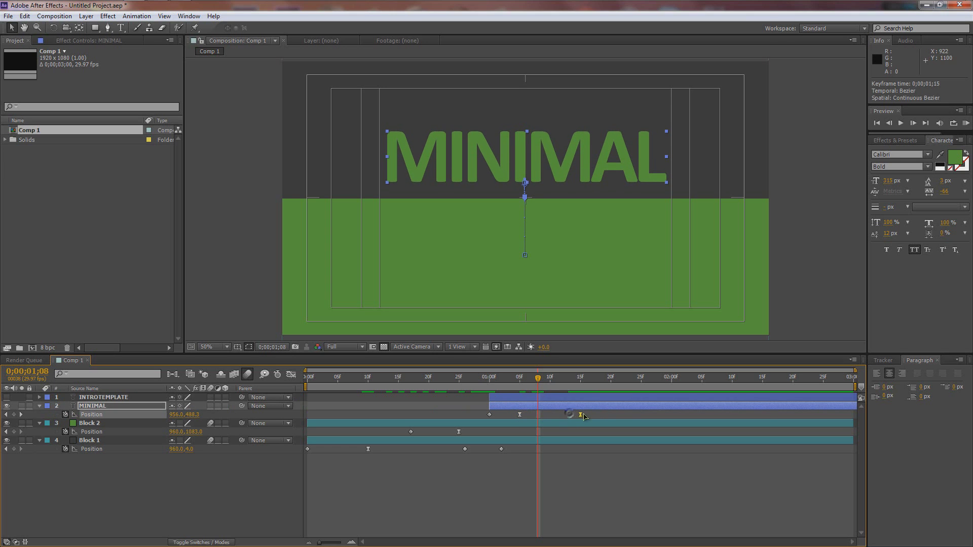
RAM-preview the title animation from just before one second
{"action": "key", "text": "KP_0"}
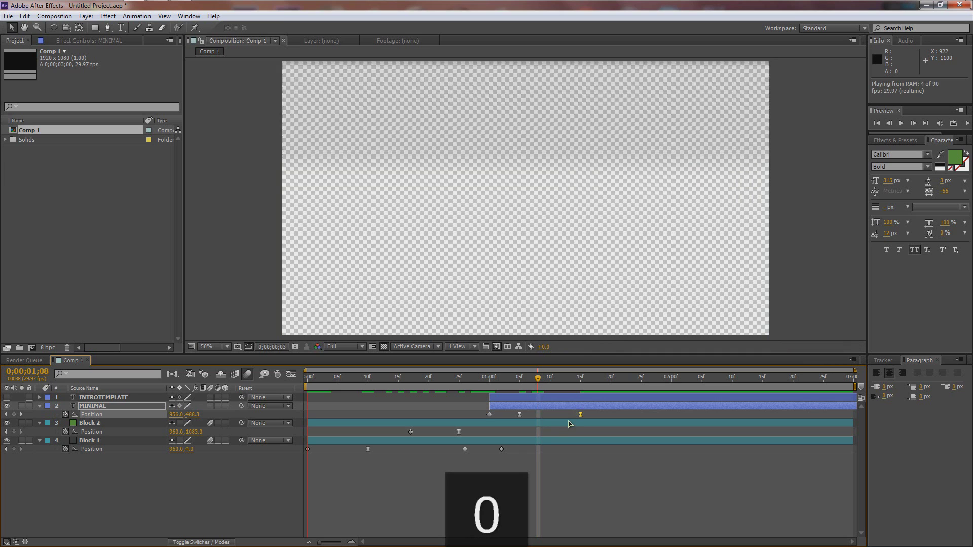
{"action": "key", "text": "KP_0"}
{"action": "left_click_drag", "start_coordinate": [308, 388], "coordinate": [476, 386]}
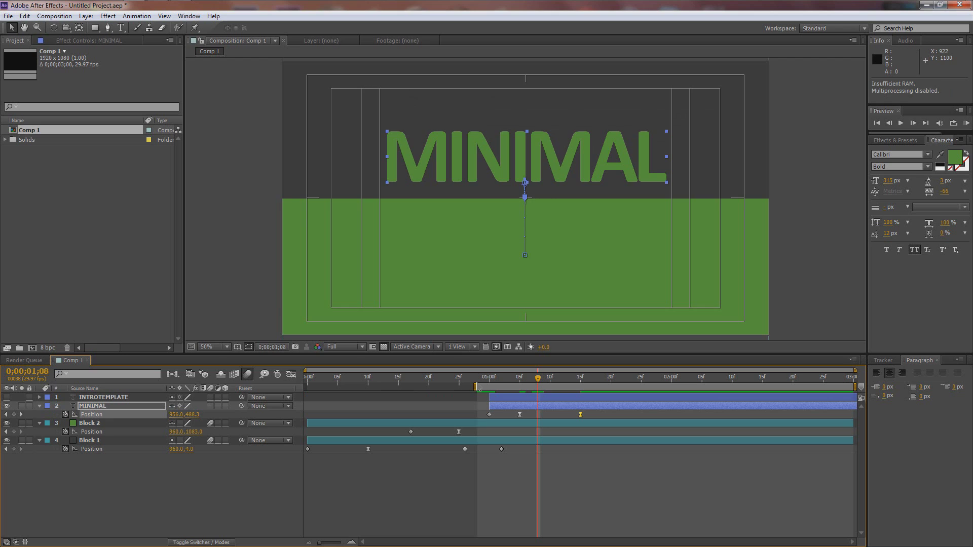
{"action": "key", "text": "KP_0"}
{"action": "key", "text": "KP_0"}
{"action": "key", "text": "KP_0"}
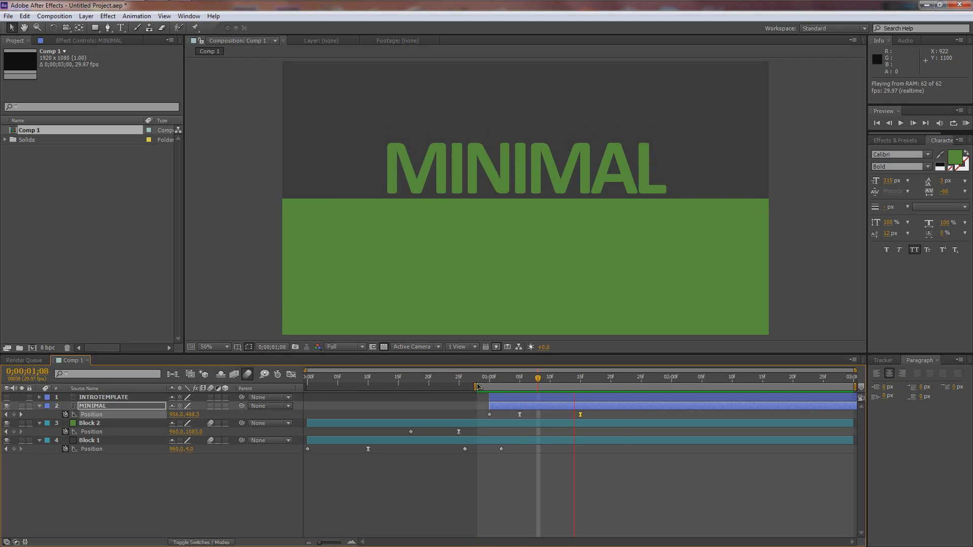
{"action": "key", "text": "KP_0"}
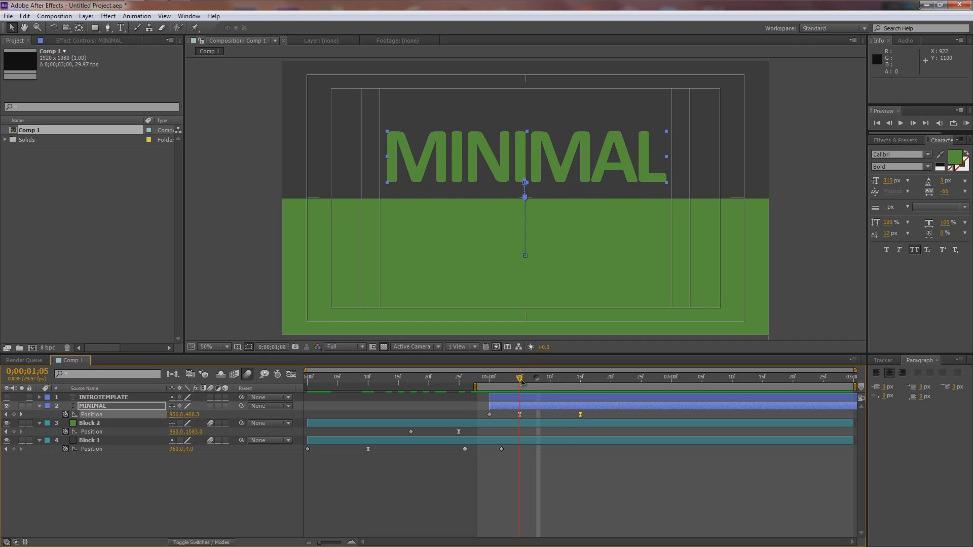
Lower MINIMAL slightly at 01;05, shift a position keyframe later, and preview again
{"action": "left_click_drag", "start_coordinate": [503, 154], "coordinate": [503, 161]}
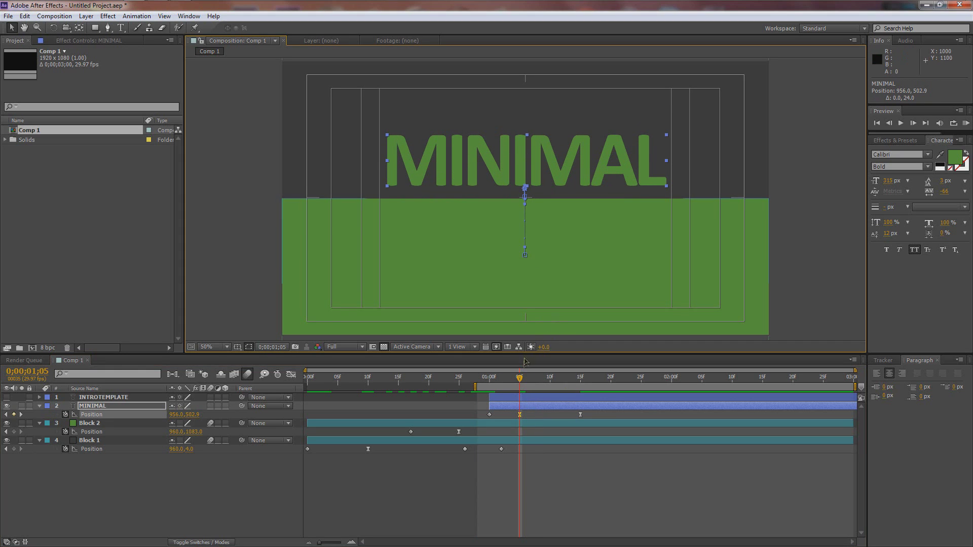
{"action": "left_click_drag", "start_coordinate": [520, 378], "coordinate": [563, 383]}
{"action": "key", "text": "KP_0"}
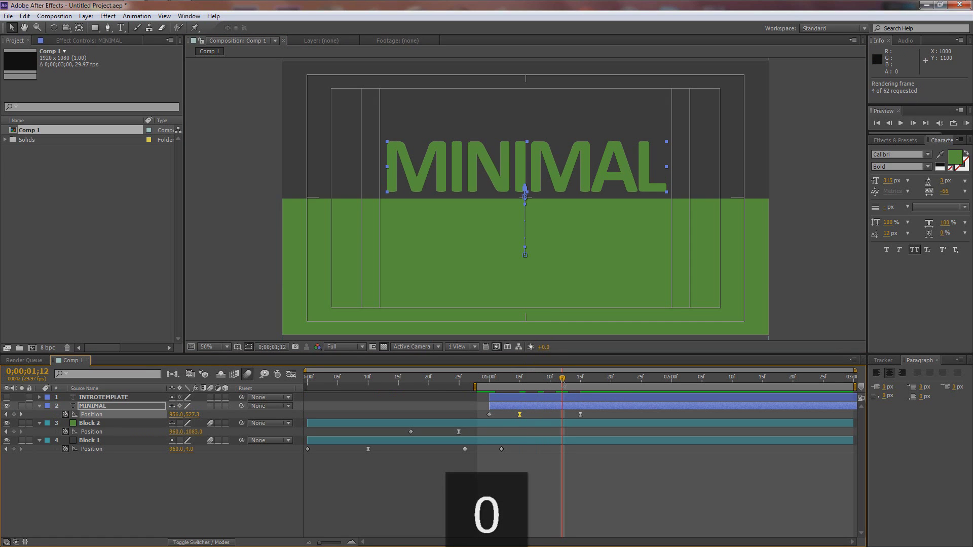
{"action": "left_click_drag", "start_coordinate": [520, 415], "coordinate": [529, 419]}
{"action": "key", "text": "KP_0"}
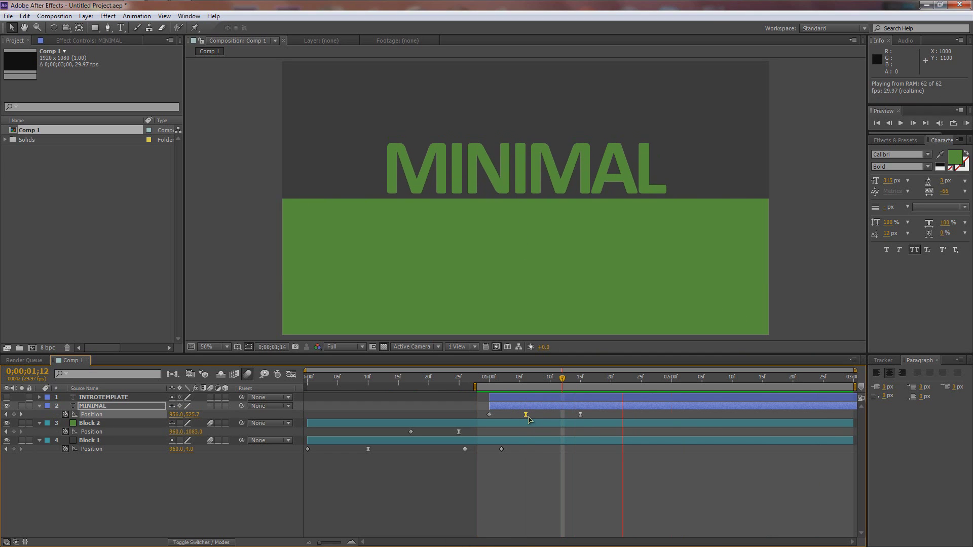
{"action": "key", "text": "KP_0"}
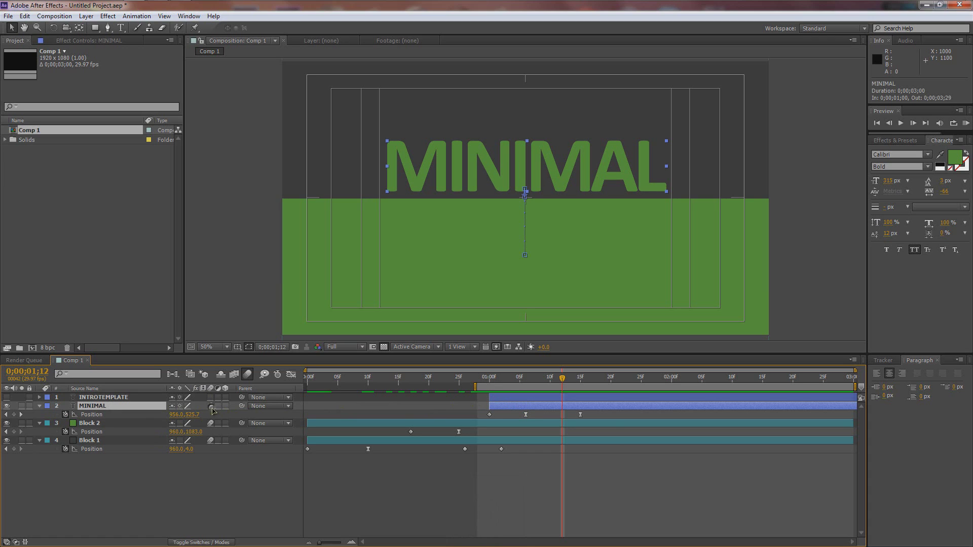
Replay the real-time preview of the MINIMAL slide-in and deselect all layers
{"action": "key", "text": "KP_0"}
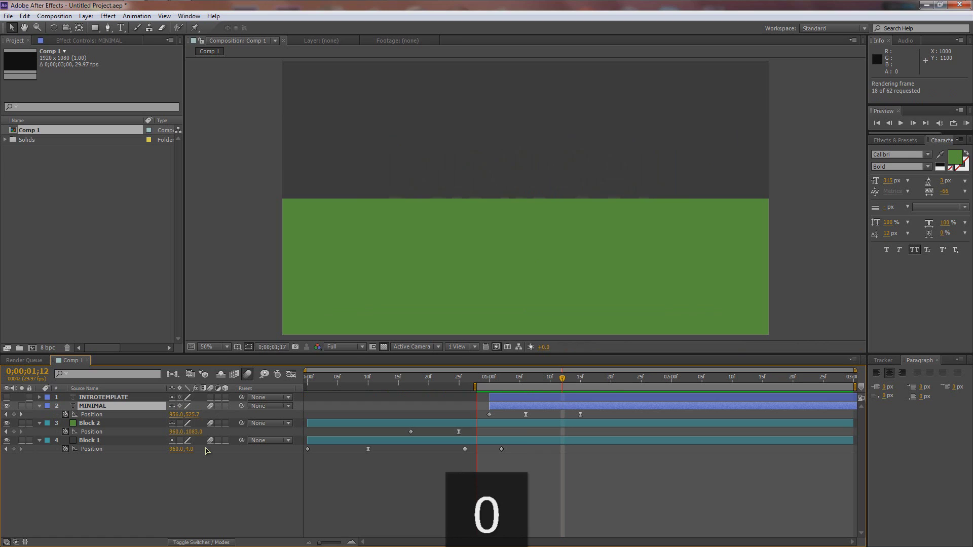
{"action": "key", "text": "KP_0"}
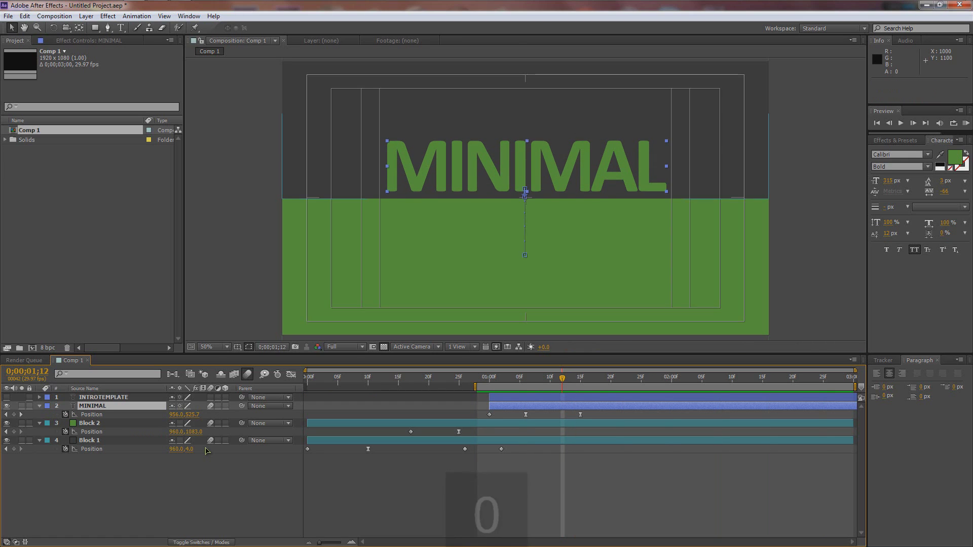
{"action": "key", "text": "KP_0"}
{"action": "key", "text": "KP_0"}
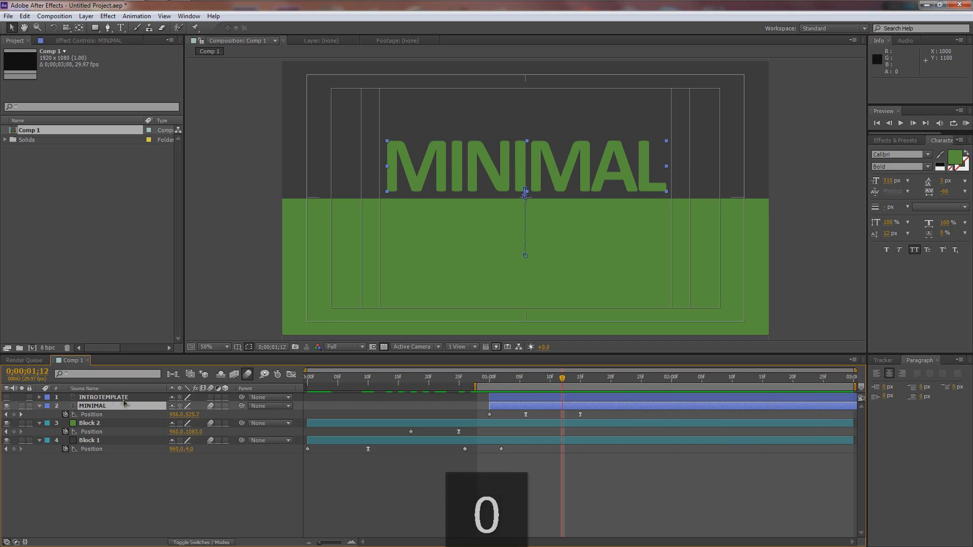
{"action": "left_click", "coordinate": [106, 398]}
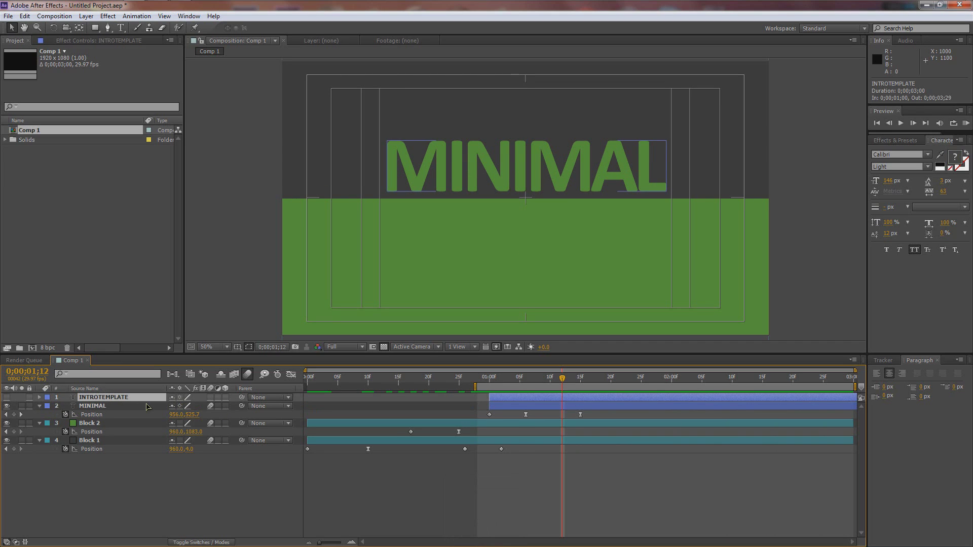
{"action": "left_click", "coordinate": [117, 483]}
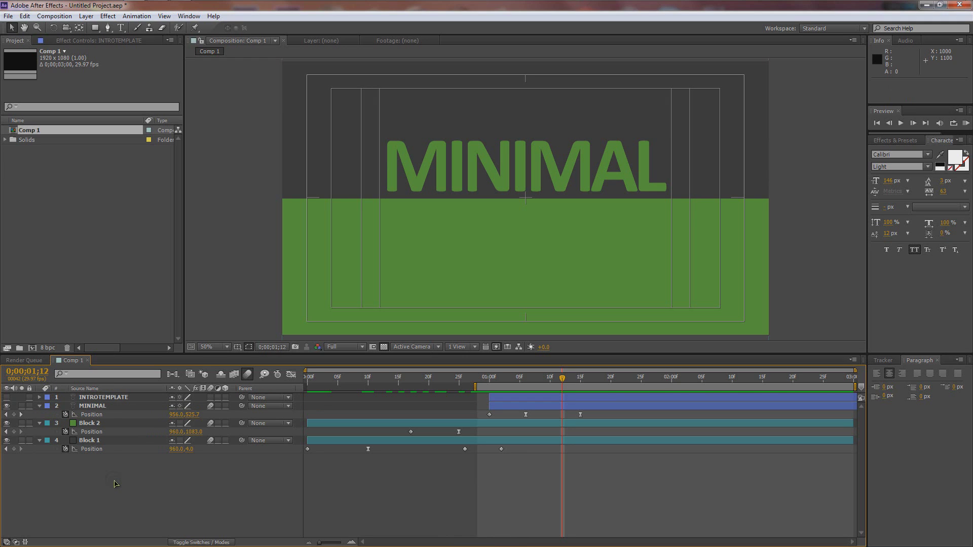
Add a full-frame solid with hex colour 000000, Black Solid 1, on top of Comp 1
{"action": "key", "text": "ctrl+y"}
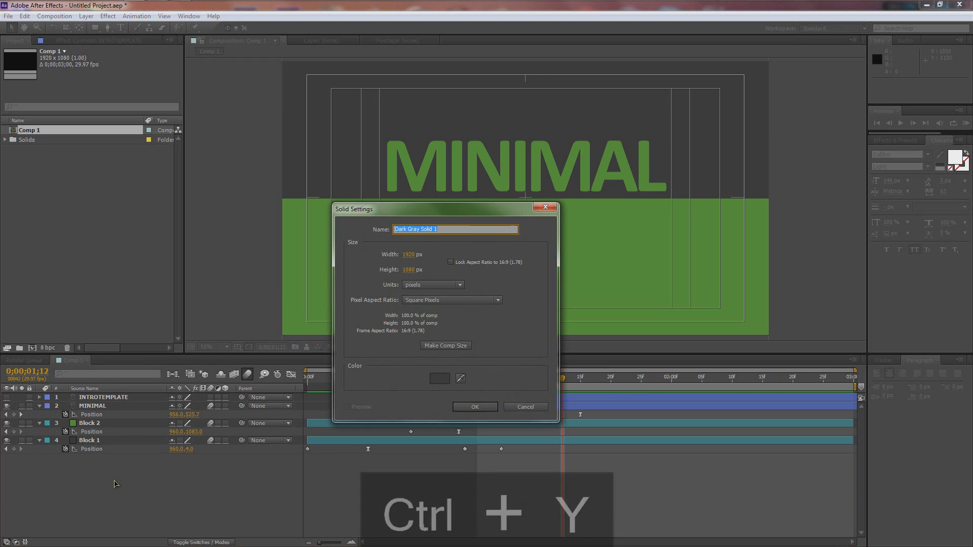
{"action": "left_click", "coordinate": [440, 379]}
{"action": "type", "text": "000000"}
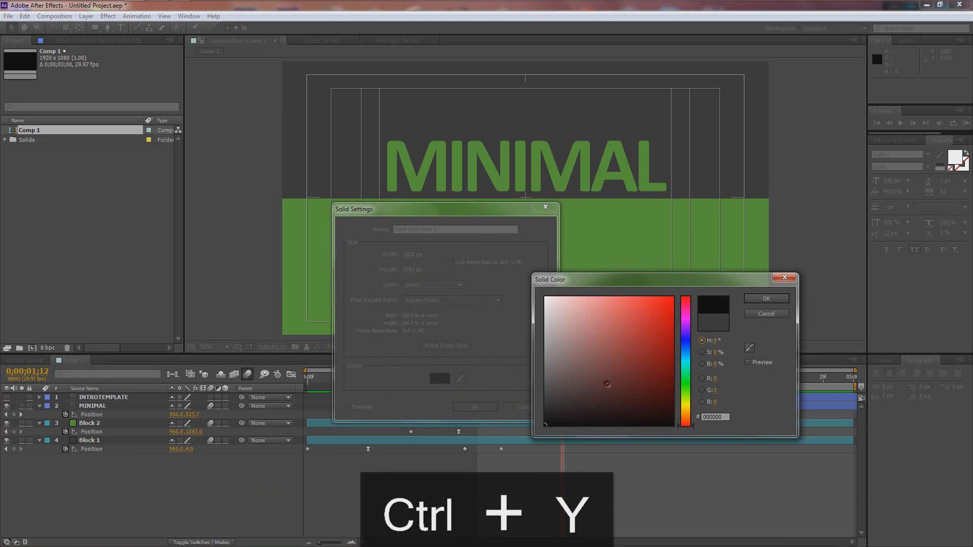
{"action": "left_click", "coordinate": [764, 300]}
{"action": "left_click", "coordinate": [476, 408]}
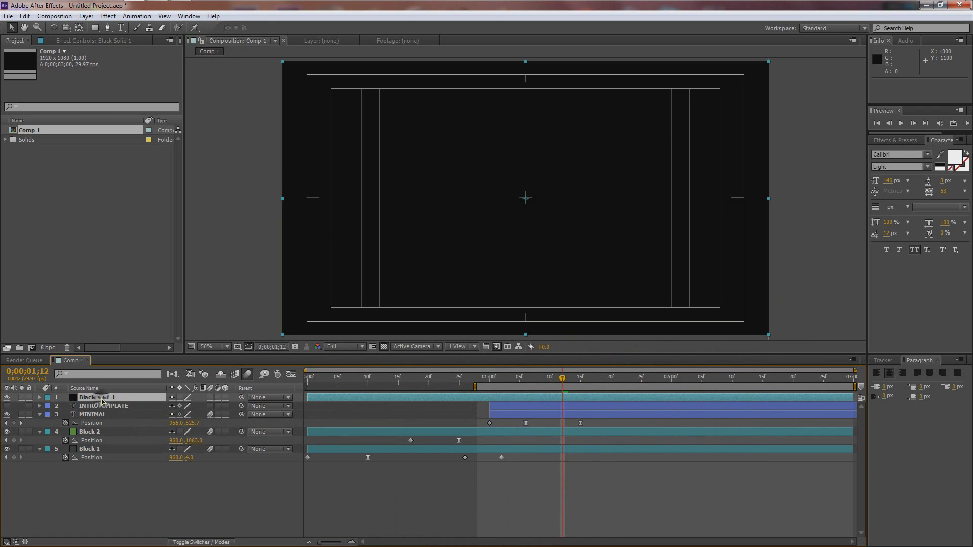
{"action": "right_click", "coordinate": [103, 401]}
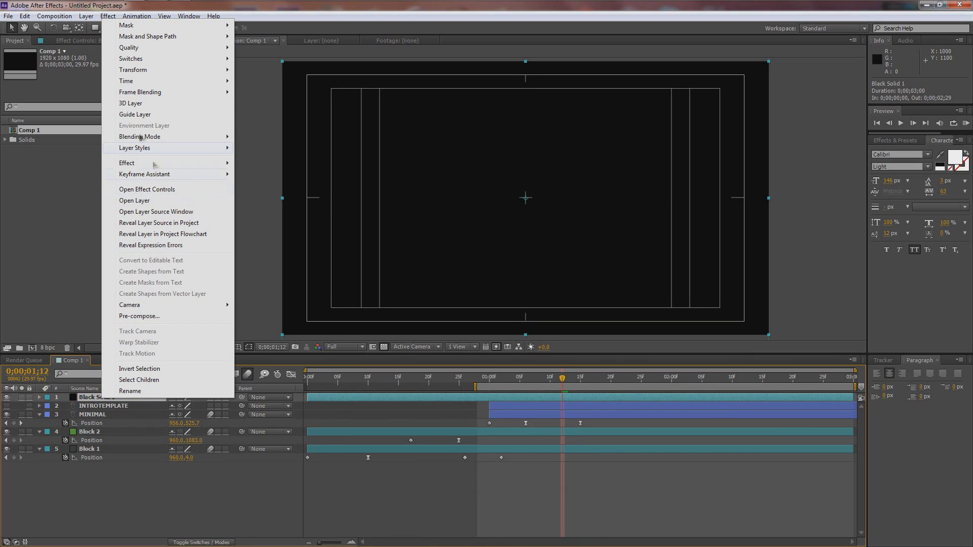
Pre-compose Black Solid 1 into a new composition named LUMA and open it
{"action": "left_click", "coordinate": [152, 315]}
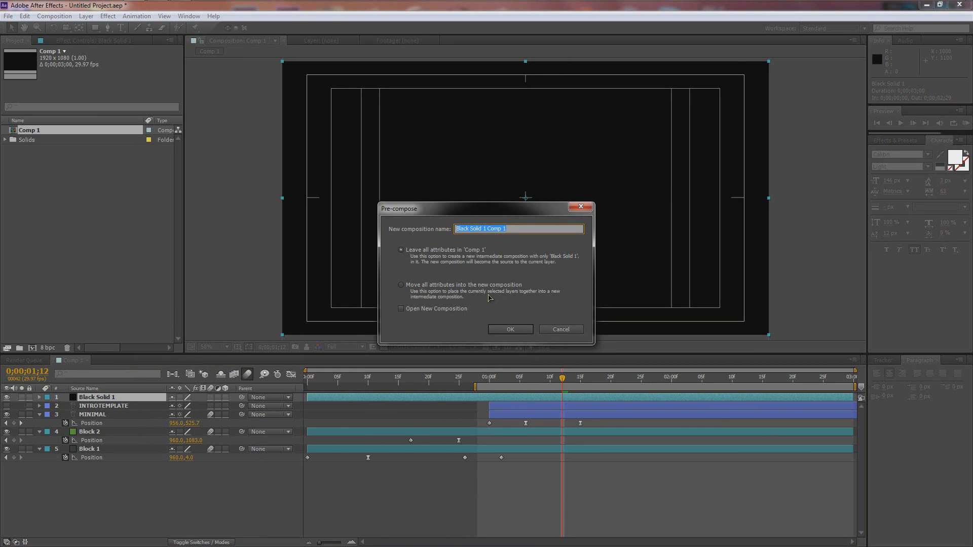
{"action": "type", "text": "LUM"}
{"action": "key", "text": "Return"}
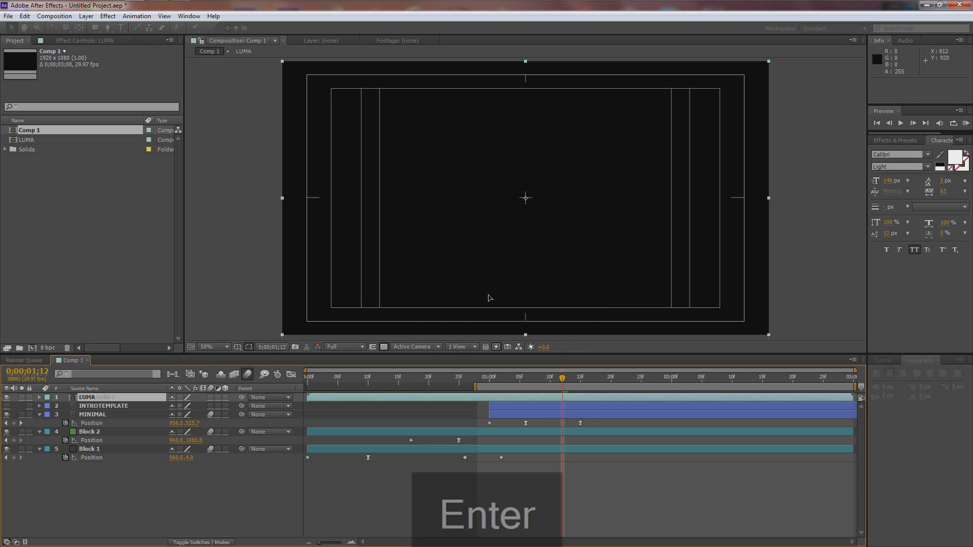
{"action": "double_click", "coordinate": [99, 400]}
Inside LUMA, add a white solid filling the lower half, then return to Comp 1
{"action": "right_click", "coordinate": [110, 429]}
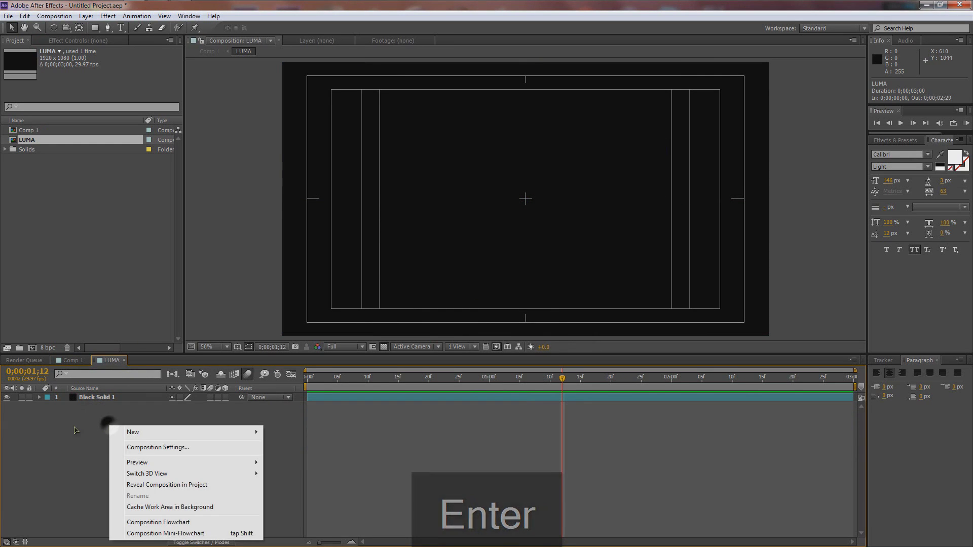
{"action": "left_click", "coordinate": [73, 427]}
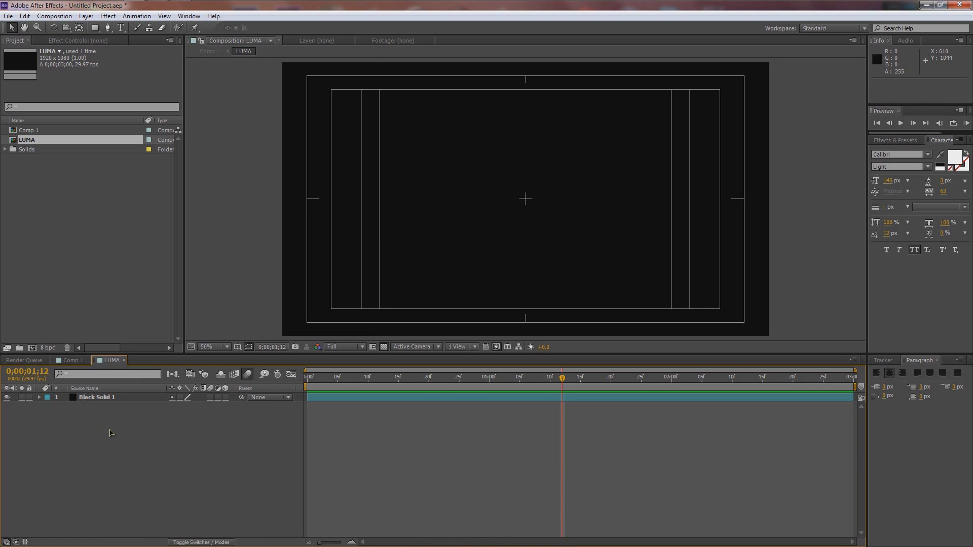
{"action": "key", "text": "ctrl+y"}
{"action": "left_click", "coordinate": [439, 379]}
{"action": "left_click", "coordinate": [759, 301]}
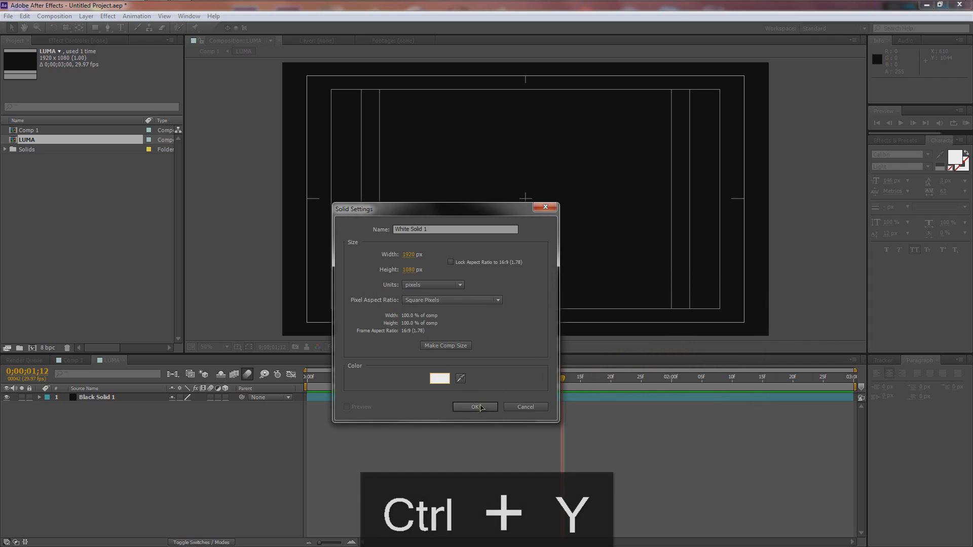
{"action": "left_click", "coordinate": [476, 407]}
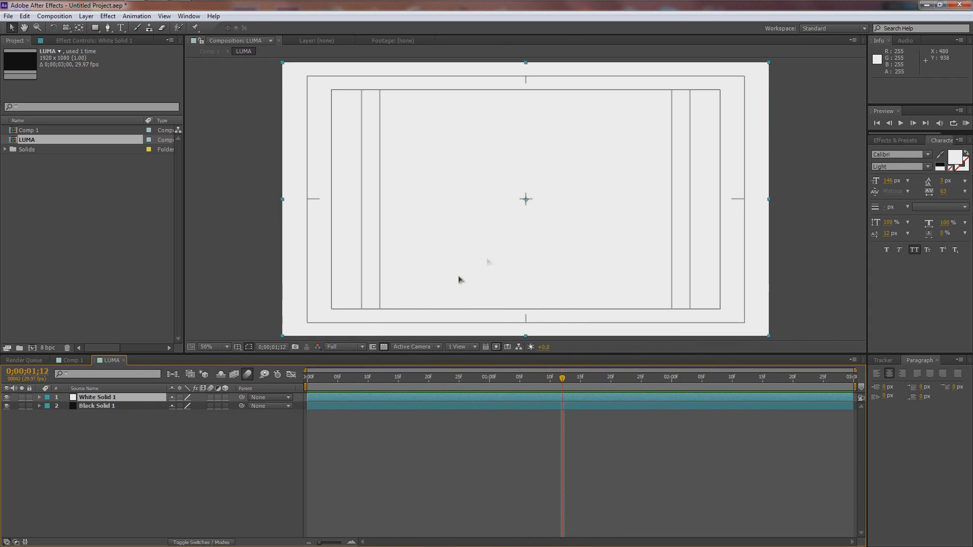
{"action": "left_click_drag", "start_coordinate": [484, 259], "coordinate": [517, 202]}
{"action": "key", "text": "Up"}
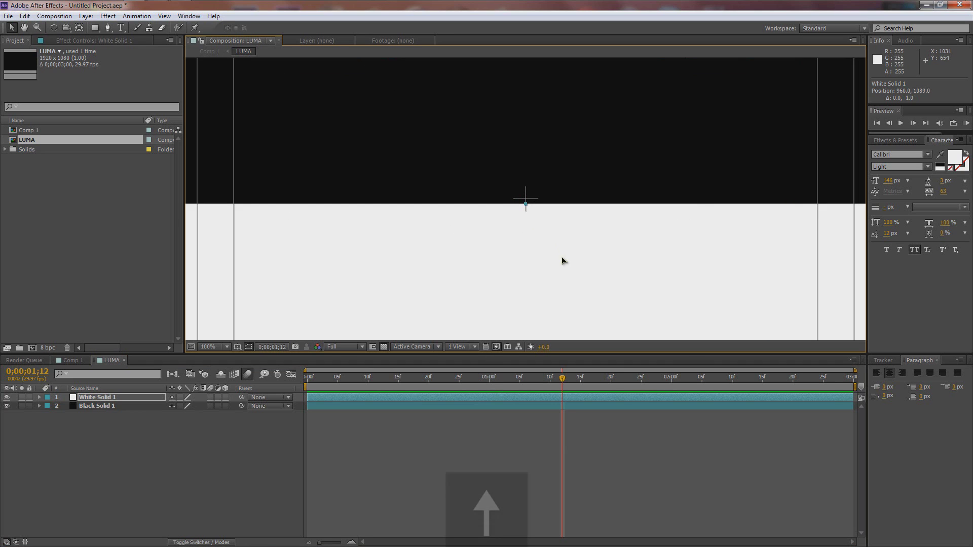
{"action": "key", "text": "shift+comma"}
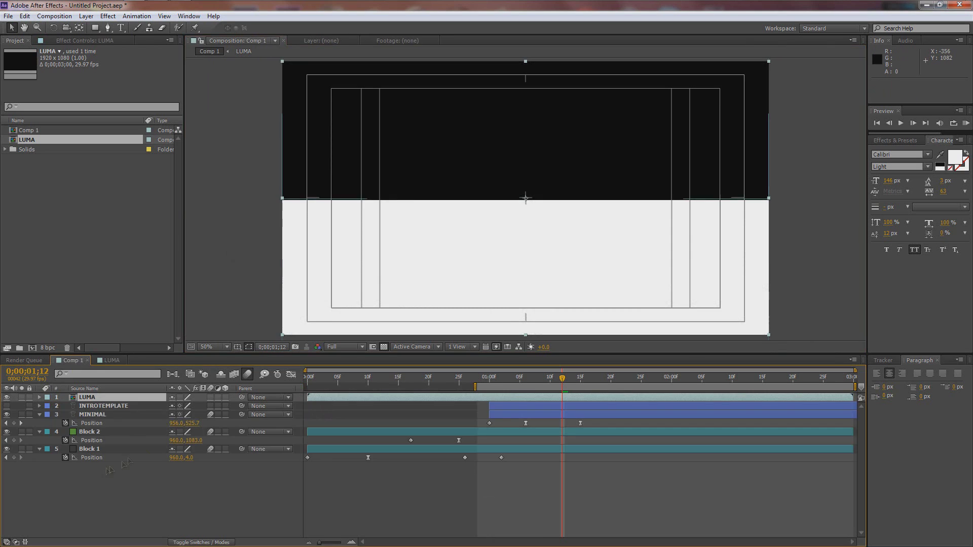
Hide LUMA, show the INTROTEMPLATE layer, and move the current time to 01;03
{"action": "left_click", "coordinate": [7, 398]}
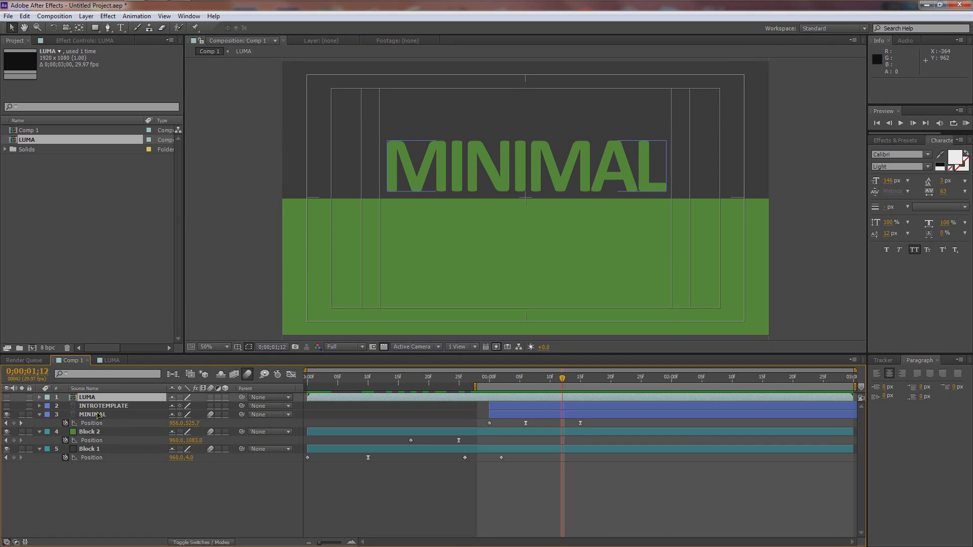
{"action": "left_click", "coordinate": [100, 406]}
{"action": "left_click", "coordinate": [7, 406]}
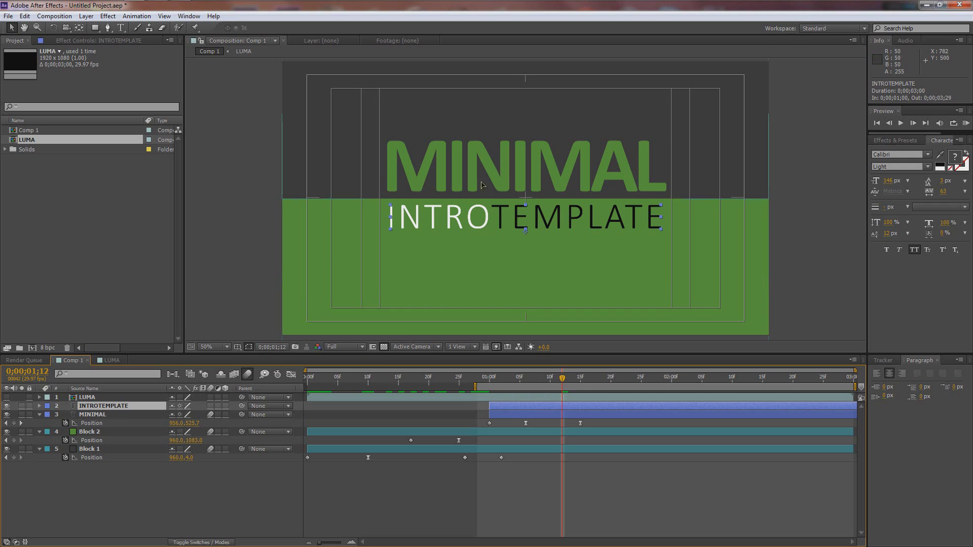
{"action": "left_click", "coordinate": [507, 378]}
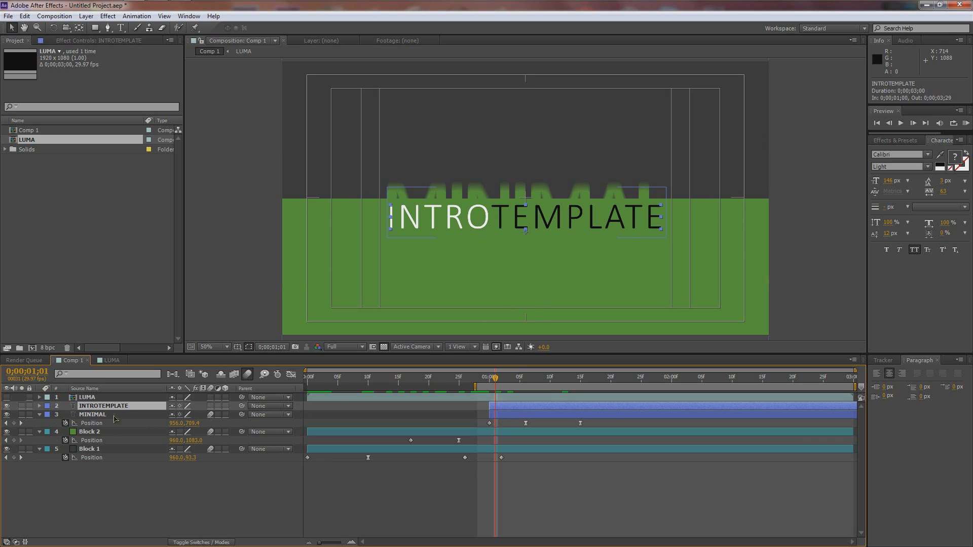
Keyframe INTROTEMPLATE's position at 01;13 and raise it to y 520 at 01;01
{"action": "key", "text": "p"}
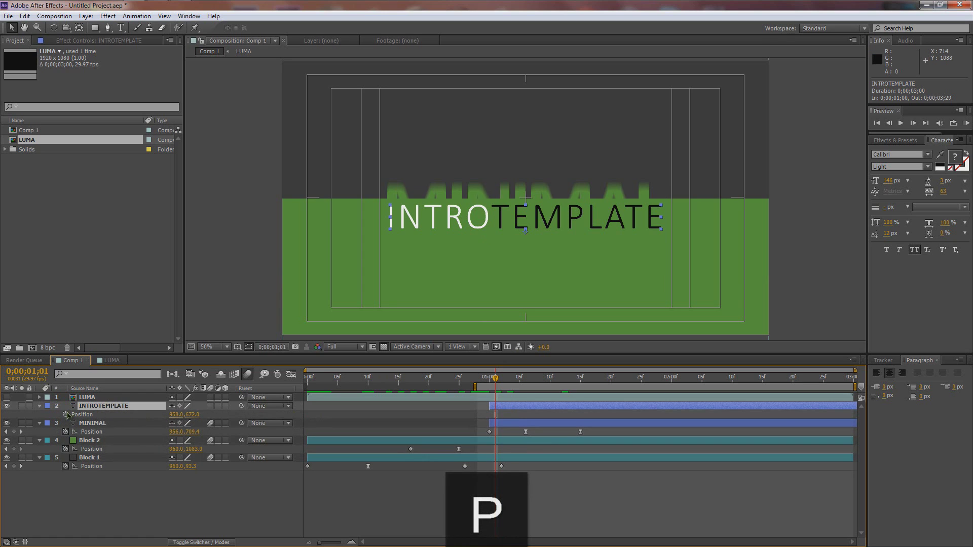
{"action": "left_click_drag", "start_coordinate": [516, 379], "coordinate": [571, 379]}
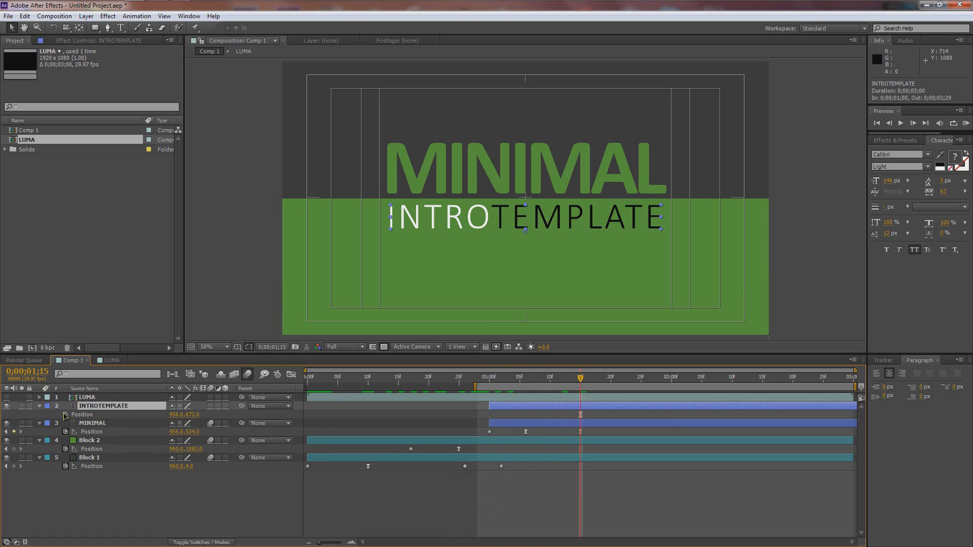
{"action": "left_click", "coordinate": [65, 415]}
{"action": "left_click_drag", "start_coordinate": [579, 381], "coordinate": [494, 384]}
{"action": "left_click_drag", "start_coordinate": [504, 220], "coordinate": [512, 185]}
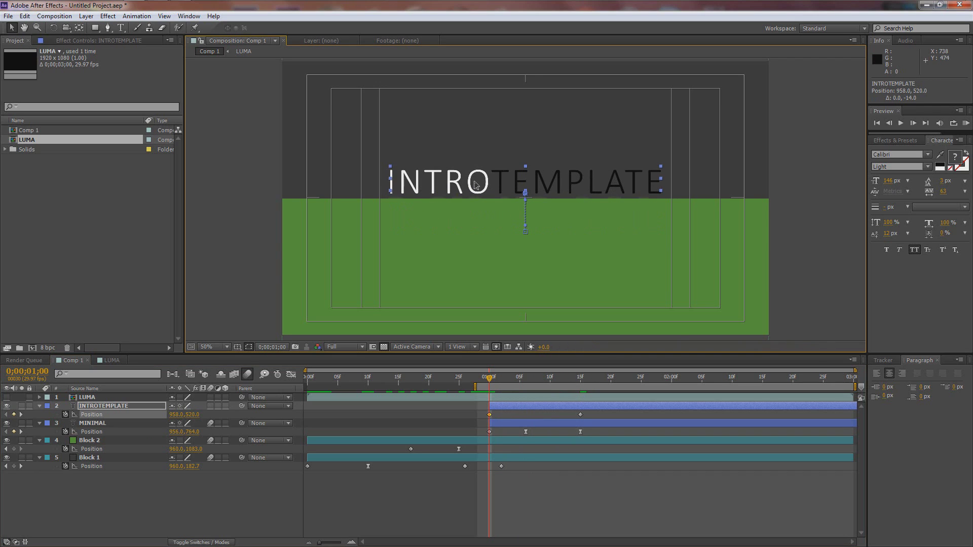
{"action": "left_click_drag", "start_coordinate": [470, 189], "coordinate": [486, 196]}
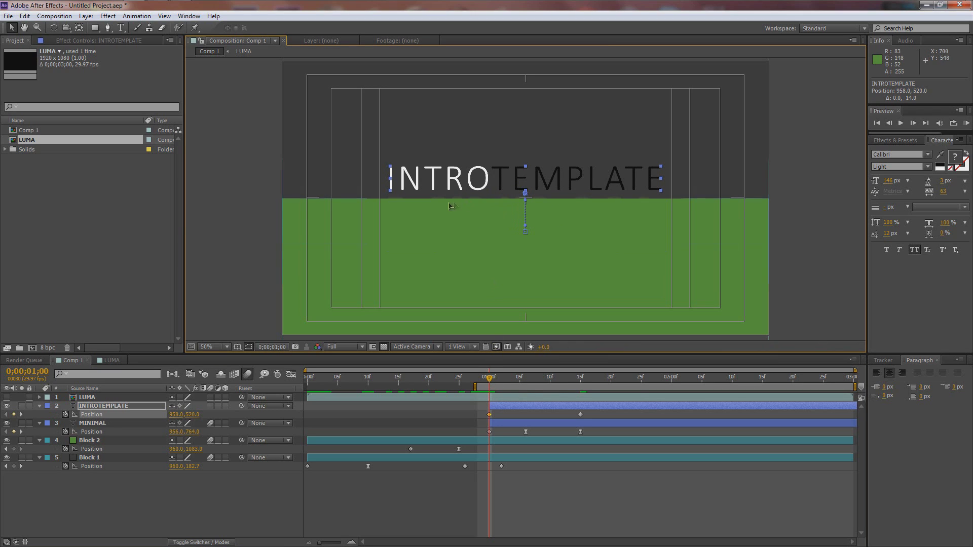
{"action": "left_click", "coordinate": [84, 407]}
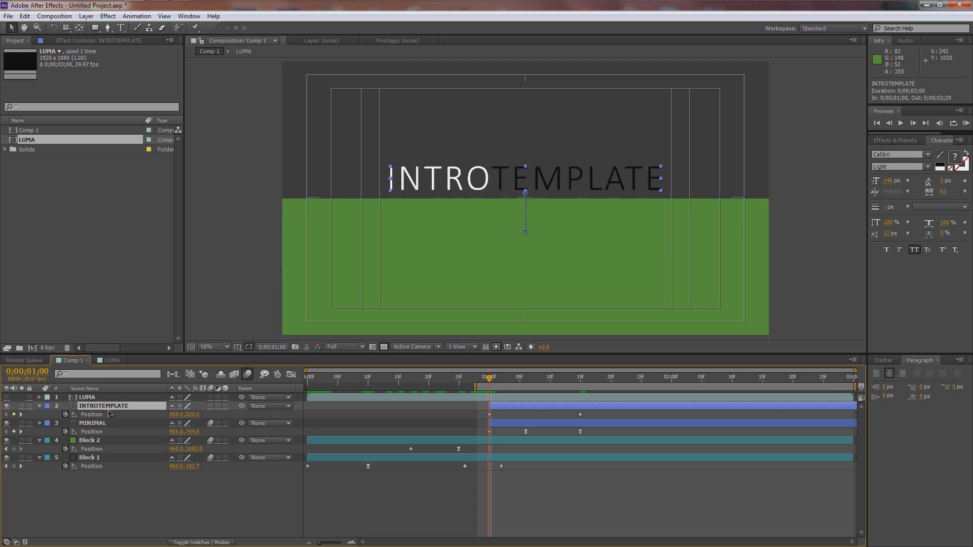
{"action": "key", "text": "F4"}
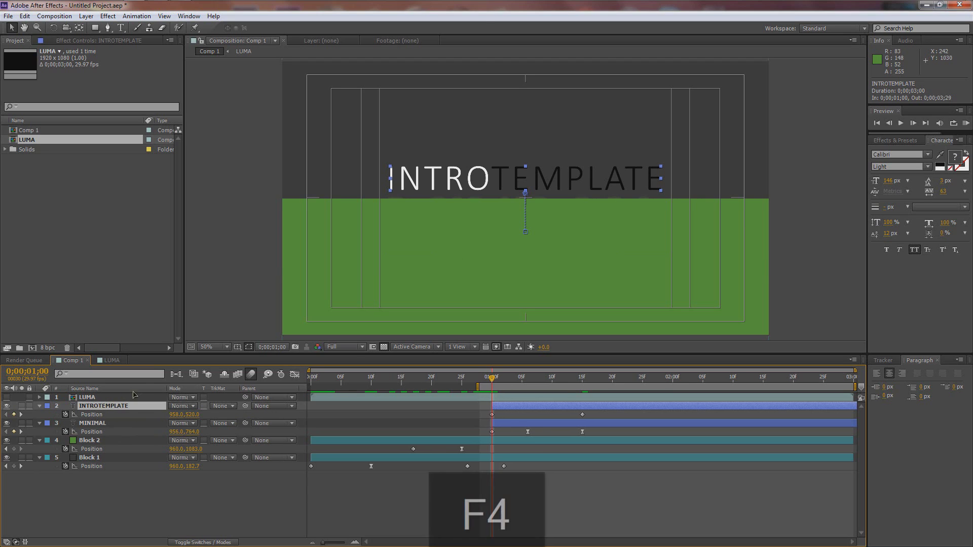
Set INTROTEMPLATE's track matte to Luma Matte 'LUMA' and check the reveal at 01;06 at 100% zoom
{"action": "left_click", "coordinate": [223, 408]}
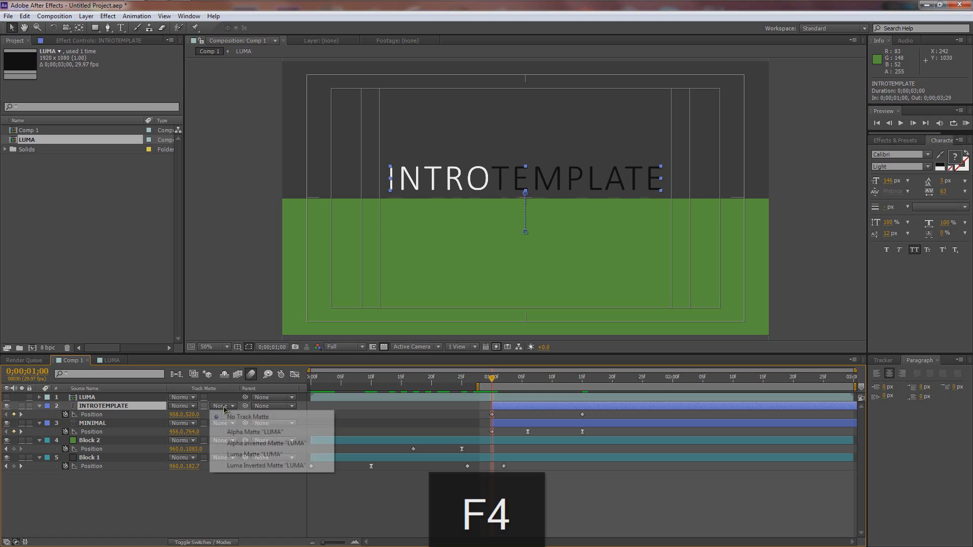
{"action": "left_click", "coordinate": [261, 455]}
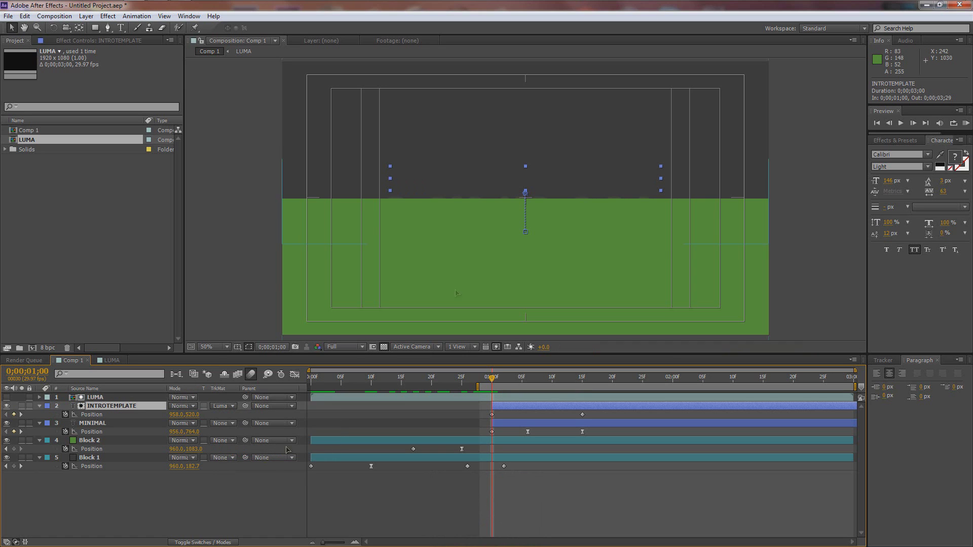
{"action": "left_click_drag", "start_coordinate": [493, 378], "coordinate": [530, 379]}
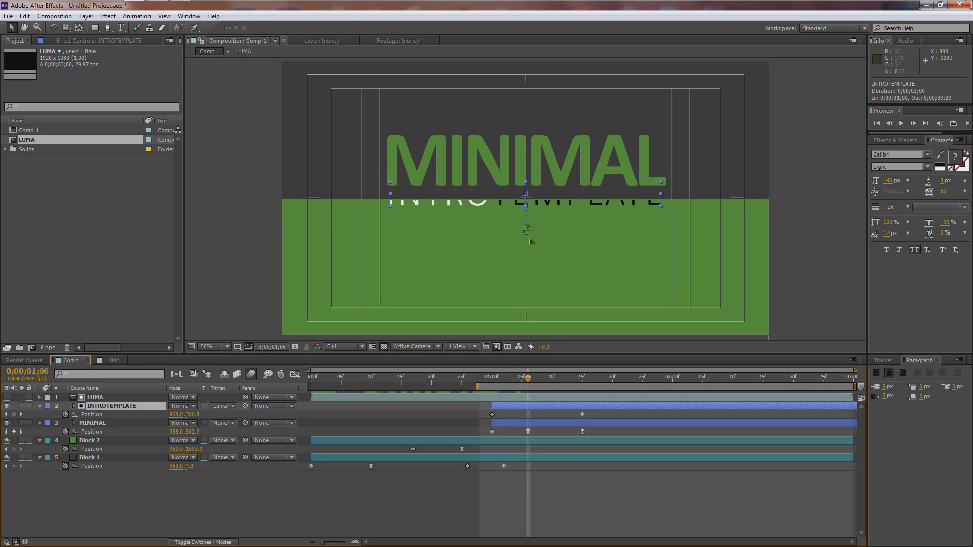
{"action": "key", "text": "slash"}
{"action": "left_click", "coordinate": [114, 399]}
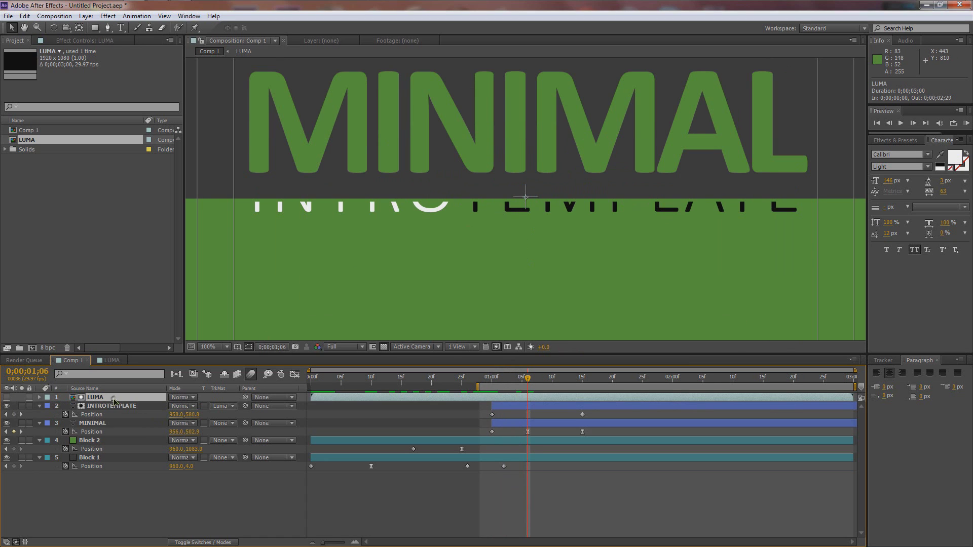
Nudge the LUMA layer up one pixel and check the reveal at 01;10 at 50% zoom
{"action": "key", "text": "Up"}
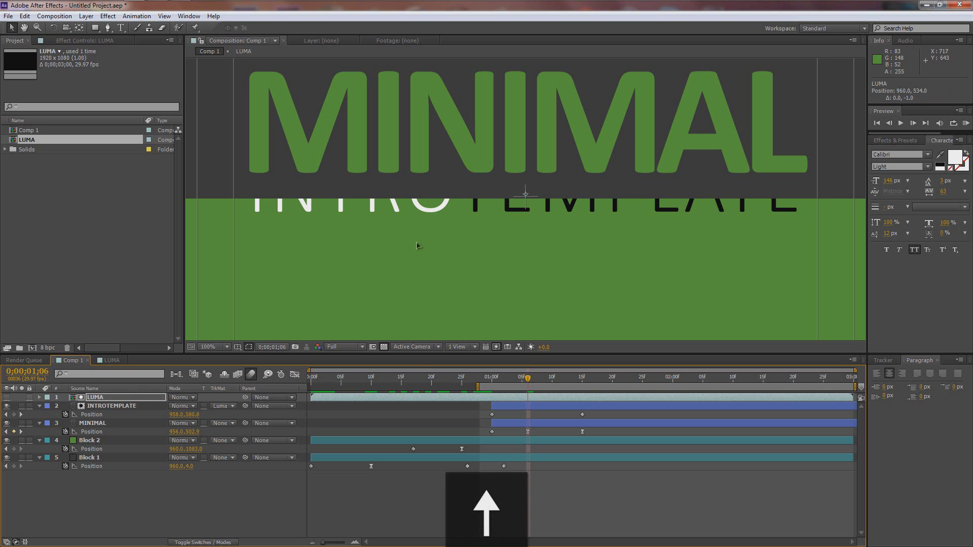
{"action": "key", "text": "comma"}
{"action": "key", "text": "comma"}
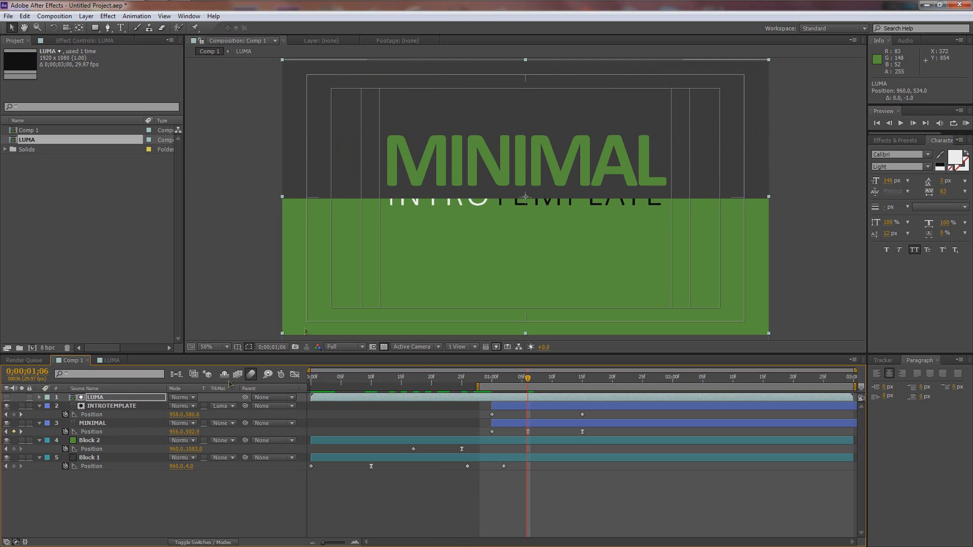
{"action": "left_click_drag", "start_coordinate": [532, 381], "coordinate": [559, 382]}
{"action": "left_click", "coordinate": [96, 398]}
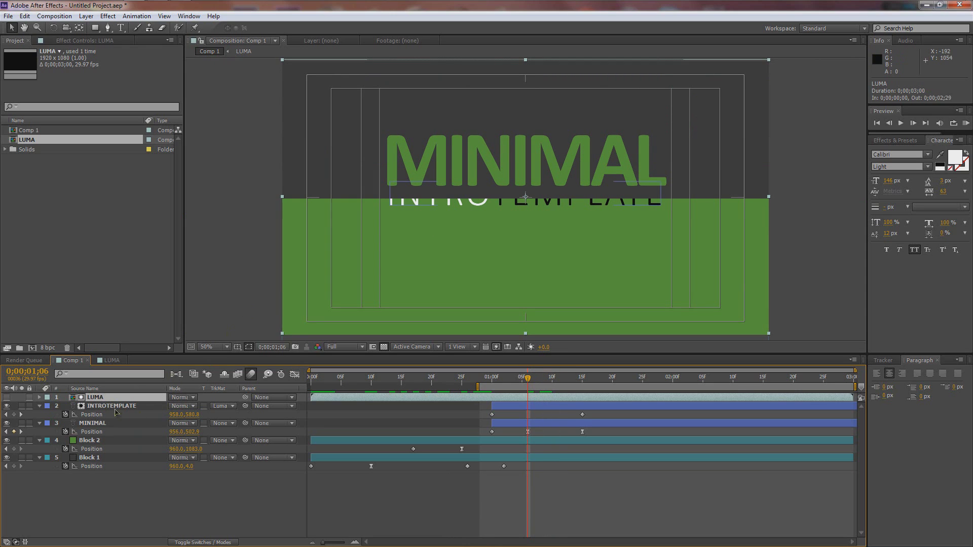
Keyframe INTROTEMPLATE's position at 958,700 just beneath MINIMAL and RAM-preview it
{"action": "left_click", "coordinate": [116, 406]}
{"action": "left_click_drag", "start_coordinate": [469, 206], "coordinate": [471, 243]}
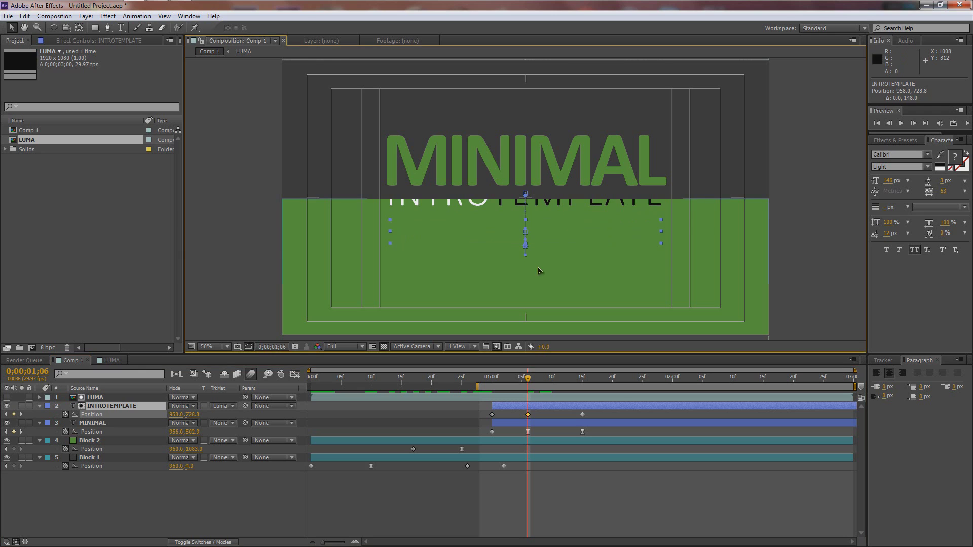
{"action": "left_click_drag", "start_coordinate": [509, 246], "coordinate": [510, 239]}
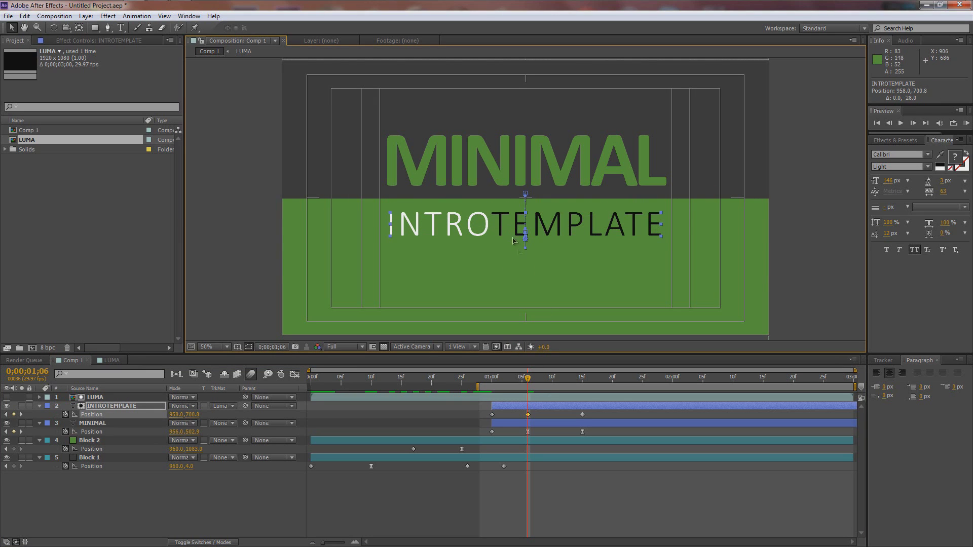
{"action": "key", "text": "KP_0"}
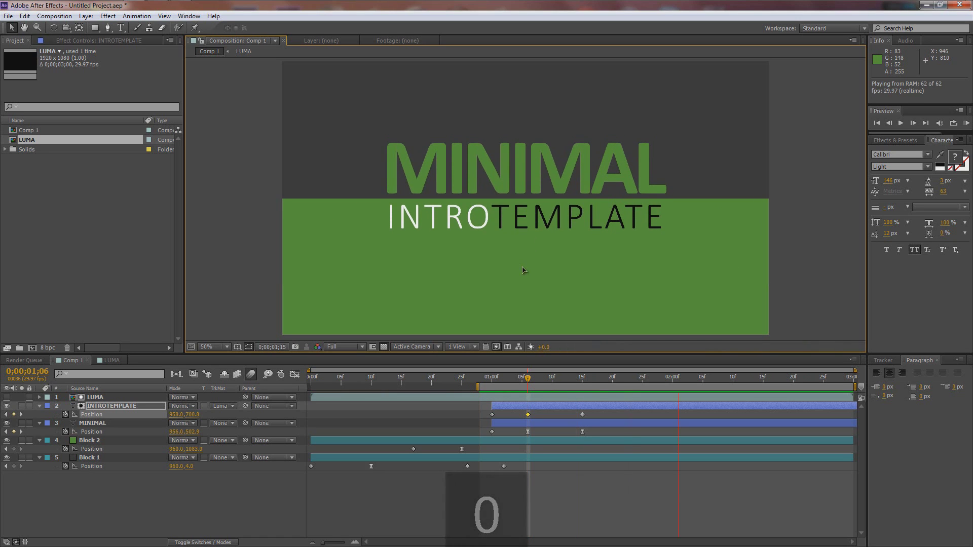
Apply Easy Ease to both of INTROTEMPLATE's Position keyframes
{"action": "key", "text": "KP_0"}
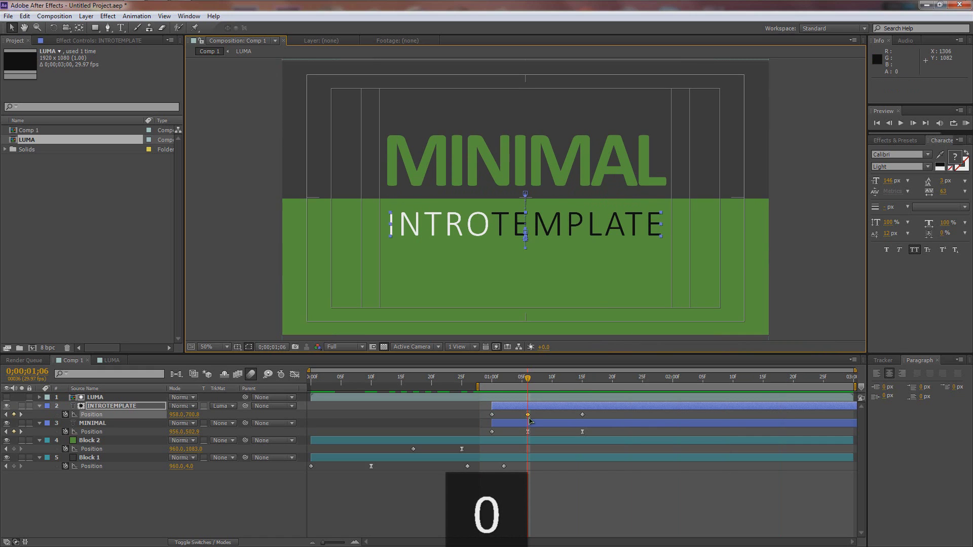
{"action": "left_click_drag", "start_coordinate": [522, 413], "coordinate": [606, 420]}
{"action": "right_click", "coordinate": [582, 415]}
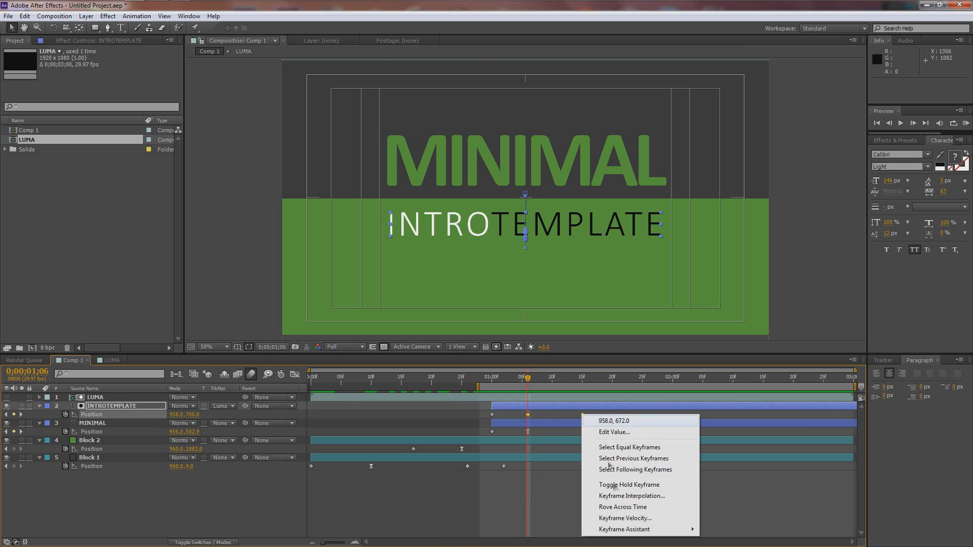
{"action": "mouse_move", "coordinate": [628, 529]}
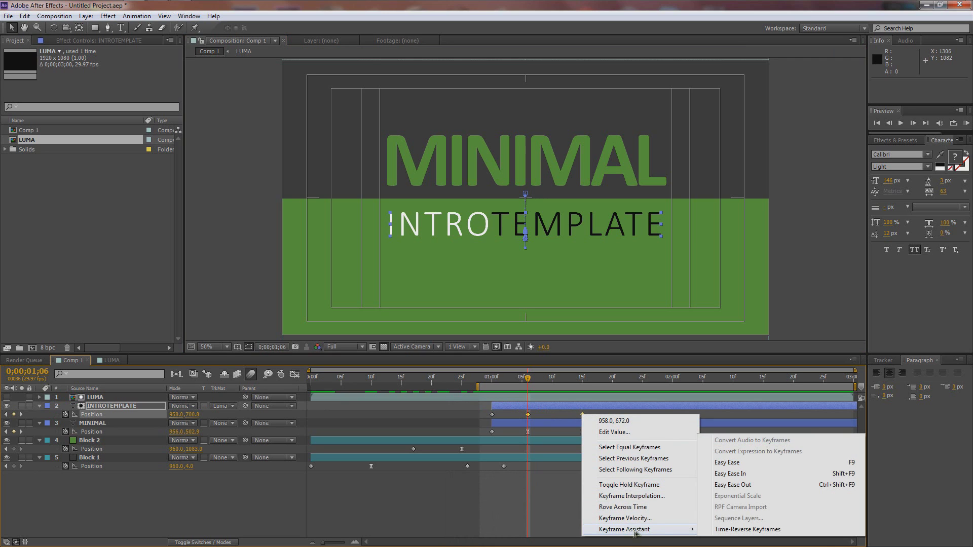
{"action": "left_click", "coordinate": [730, 463]}
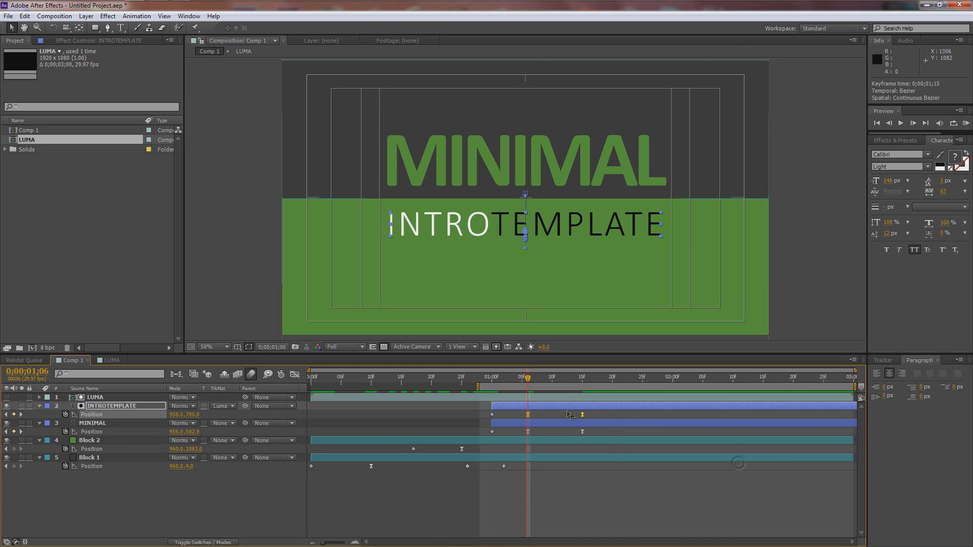
Shift INTROTEMPLATE's Position keyframes later so the final 958,672 keyframe sits at 01;26
{"action": "left_click", "coordinate": [492, 414]}
{"action": "mouse_move", "coordinate": [597, 418]}
{"action": "left_mouse_down"}
{"action": "mouse_move", "coordinate": [585, 418]}
{"action": "mouse_move", "coordinate": [612, 416]}
{"action": "left_mouse_up"}
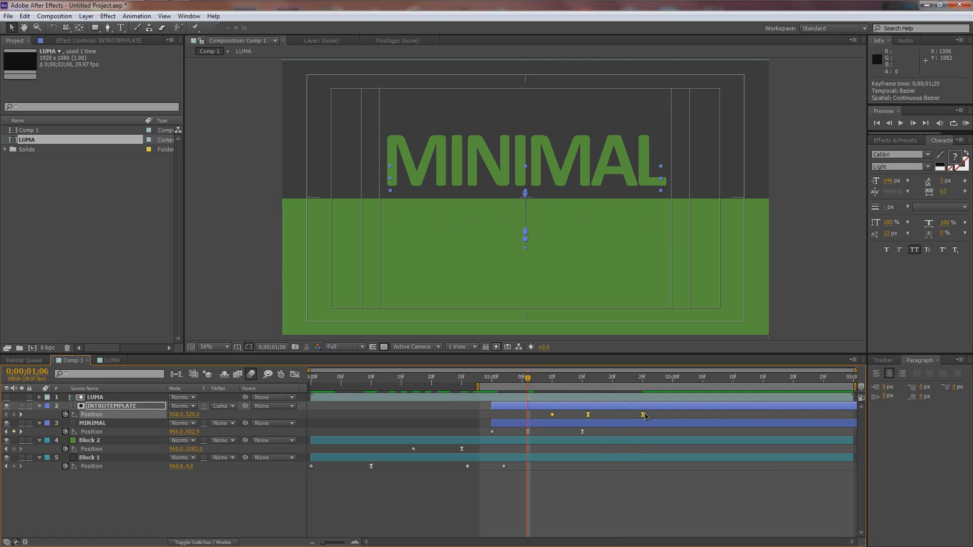
{"action": "key", "text": "KP_0"}
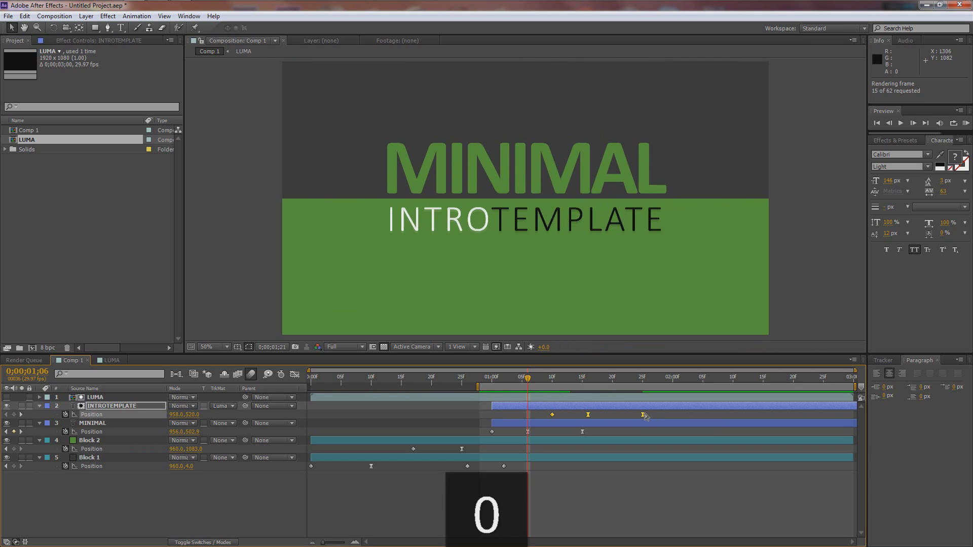
{"action": "key", "text": "KP_0"}
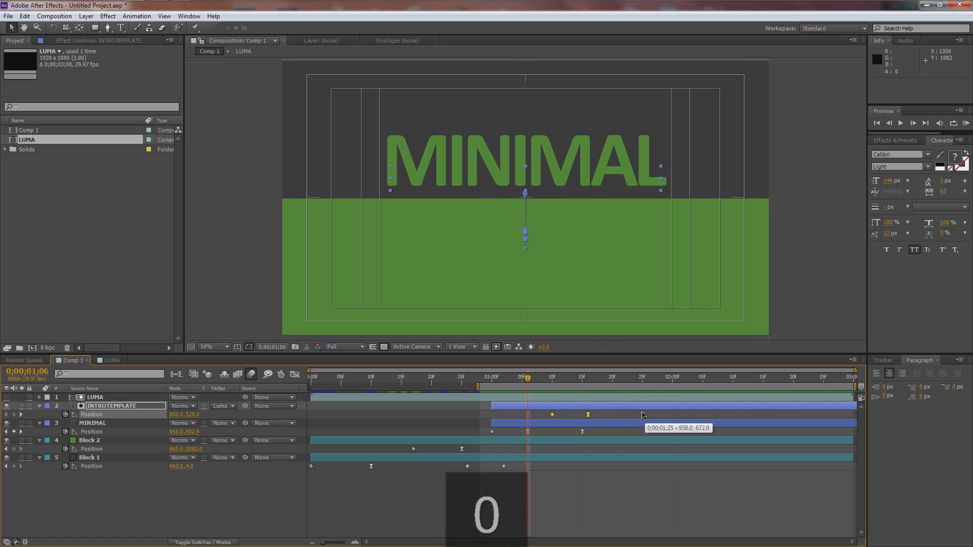
{"action": "left_click_drag", "start_coordinate": [642, 415], "coordinate": [649, 416]}
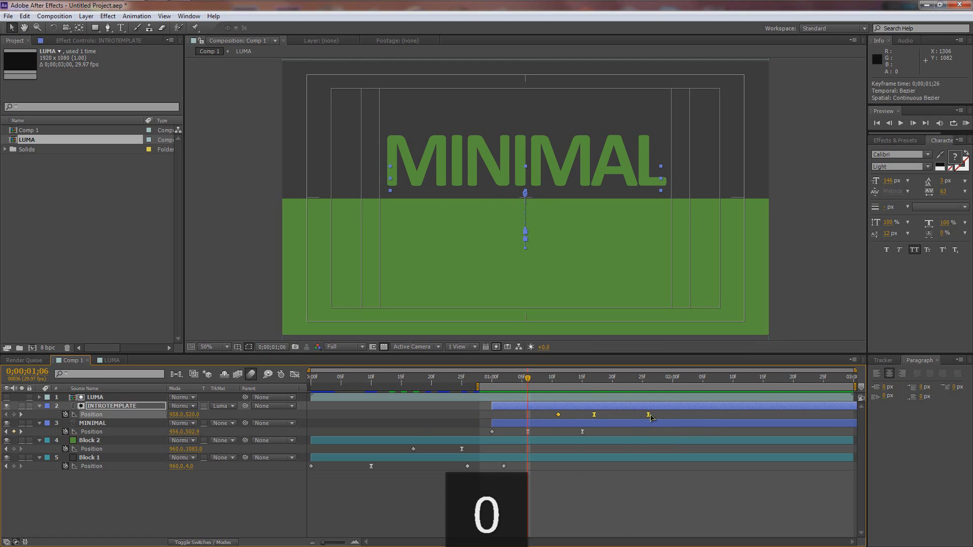
{"action": "left_click", "coordinate": [141, 407]}
{"action": "key", "text": "F4"}
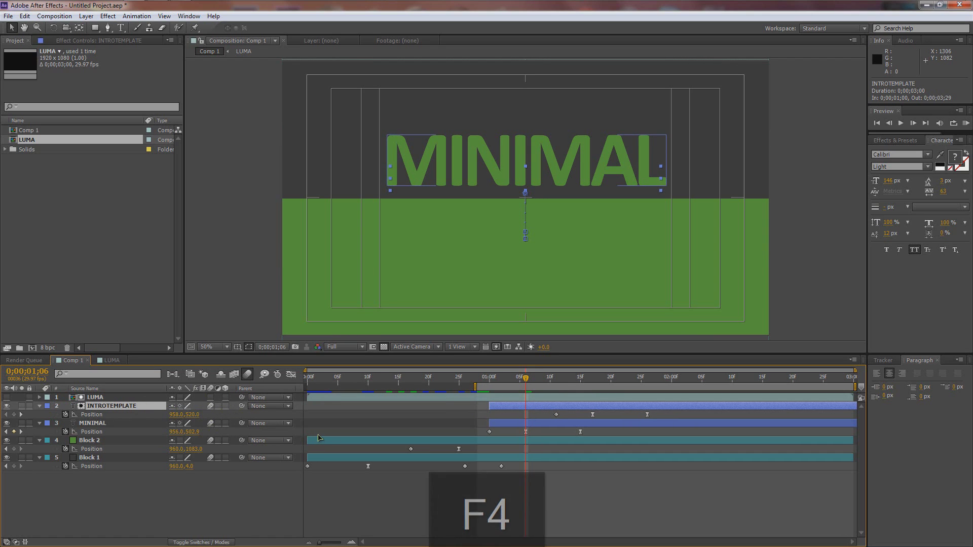
Raise INTROTEMPLATE slightly and shift its three Position keyframes in time
{"action": "key", "text": "KP_0"}
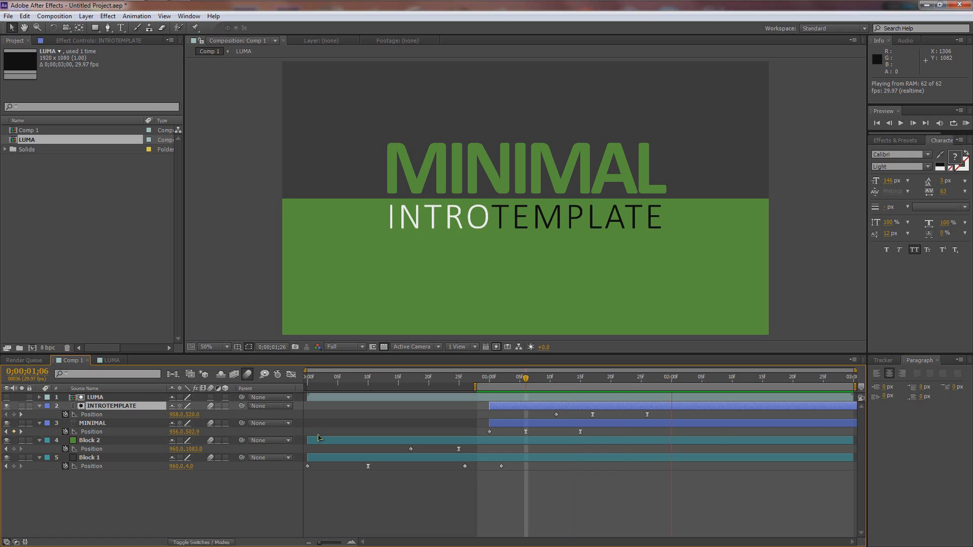
{"action": "key", "text": "KP_0"}
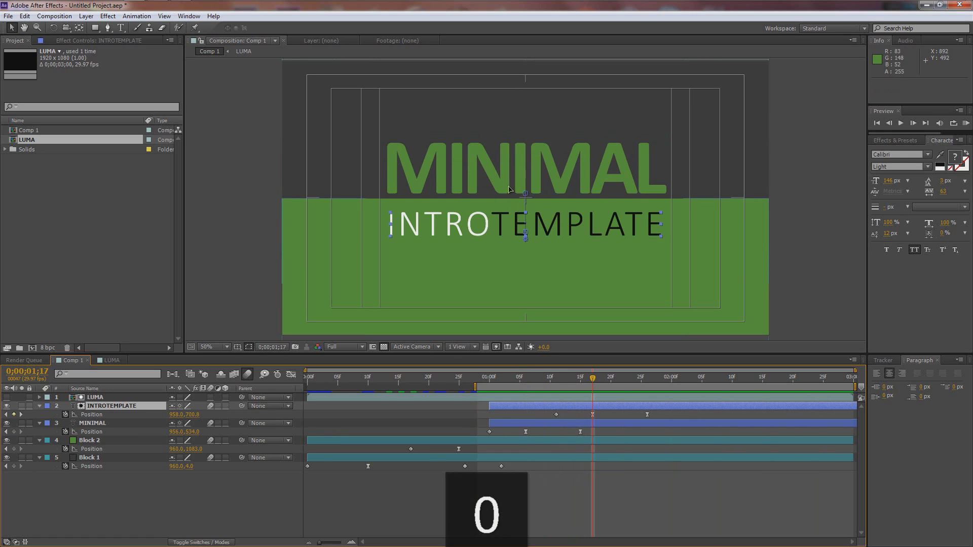
{"action": "left_click_drag", "start_coordinate": [507, 228], "coordinate": [507, 224]}
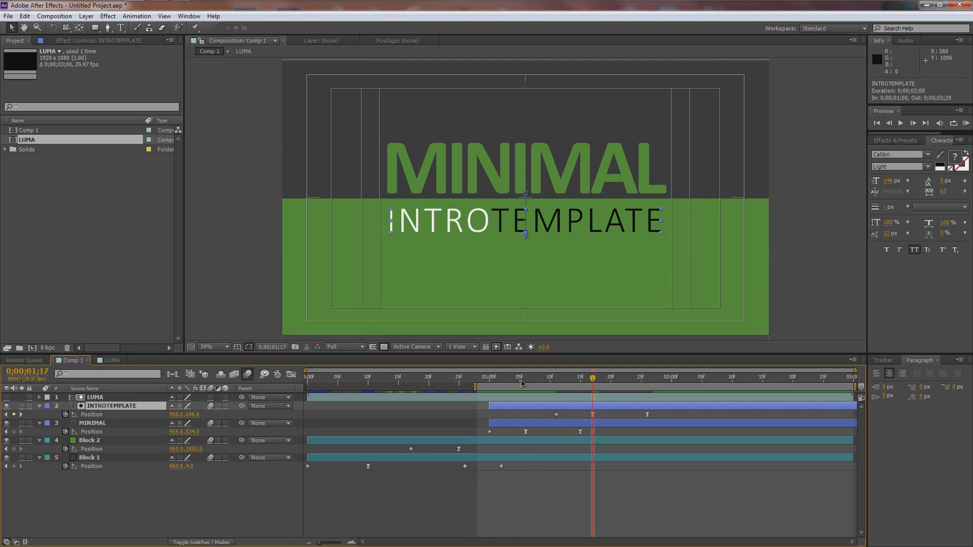
{"action": "left_click_drag", "start_coordinate": [651, 416], "coordinate": [567, 416]}
Make INTROTEMPLATE's 01;19 keyframe linear and preview the motion-blurred titles
{"action": "key", "text": "KP_0"}
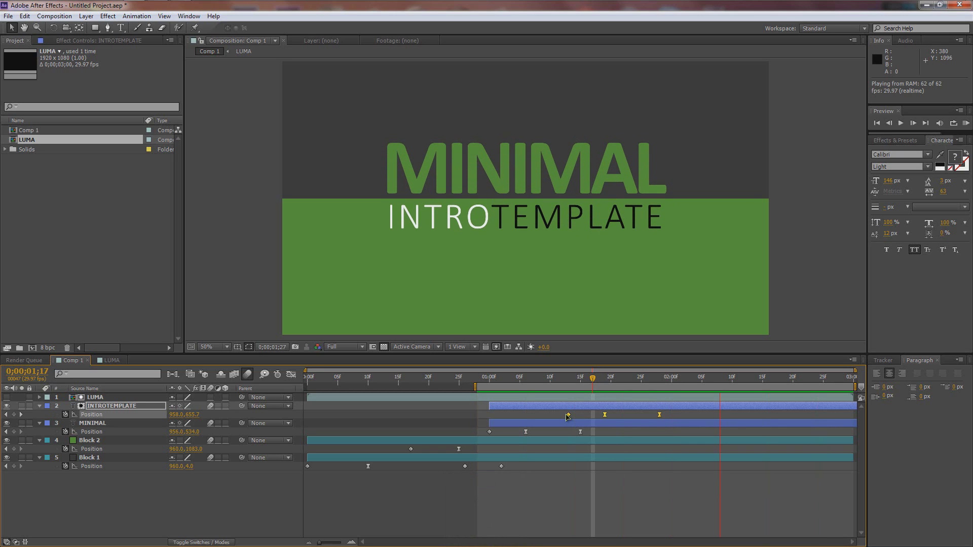
{"action": "key", "text": "KP_0"}
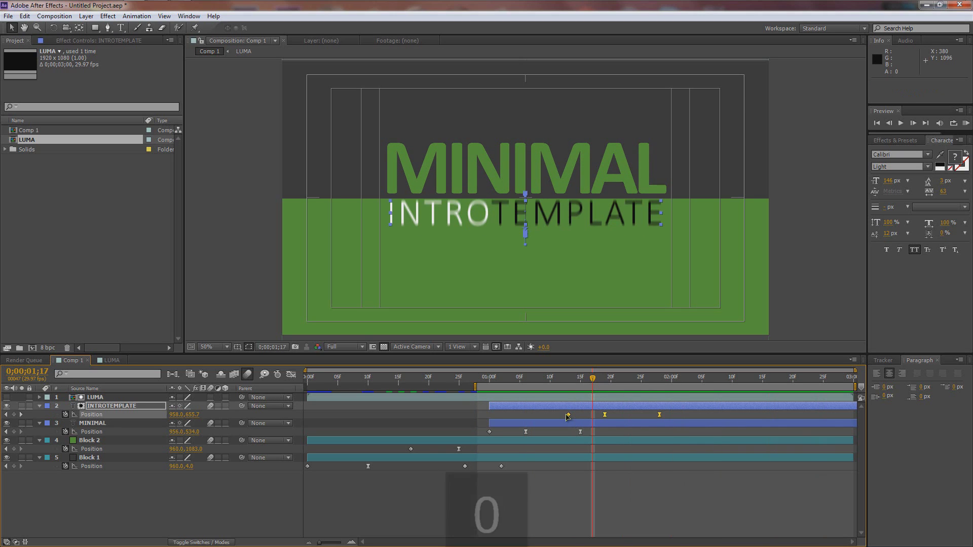
{"action": "left_click", "coordinate": [598, 380]}
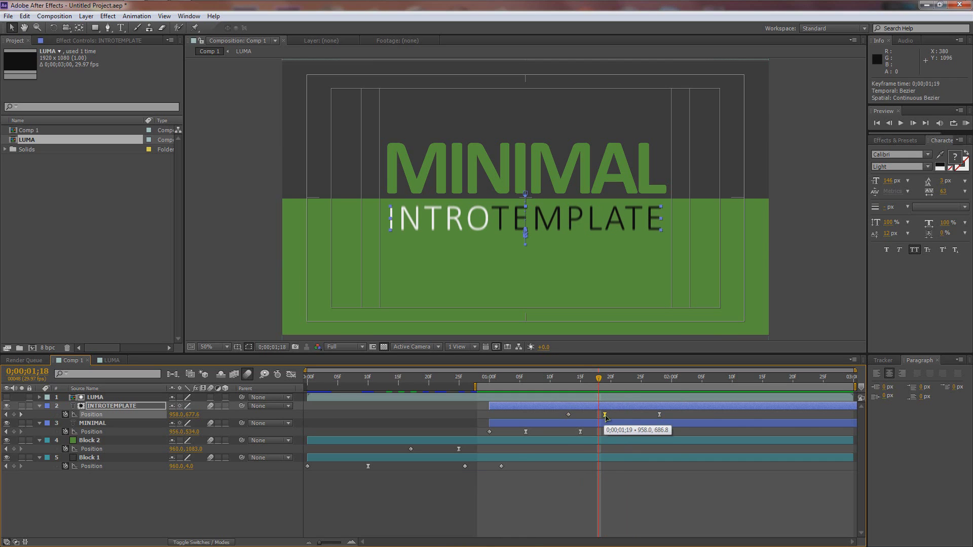
{"action": "left_click", "coordinate": [605, 415], "text": "ctrl"}
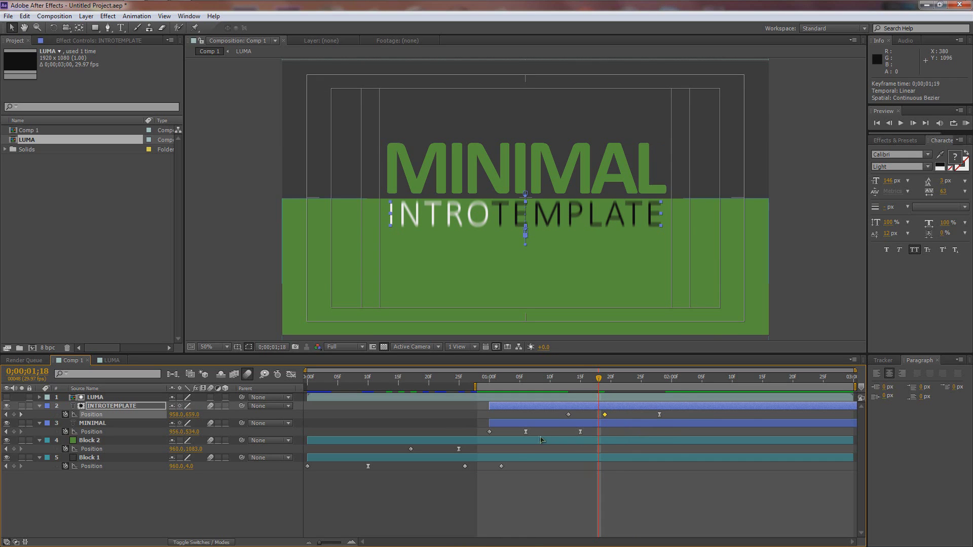
{"action": "left_click", "coordinate": [526, 433], "text": "ctrl"}
{"action": "key", "text": "KP_0"}
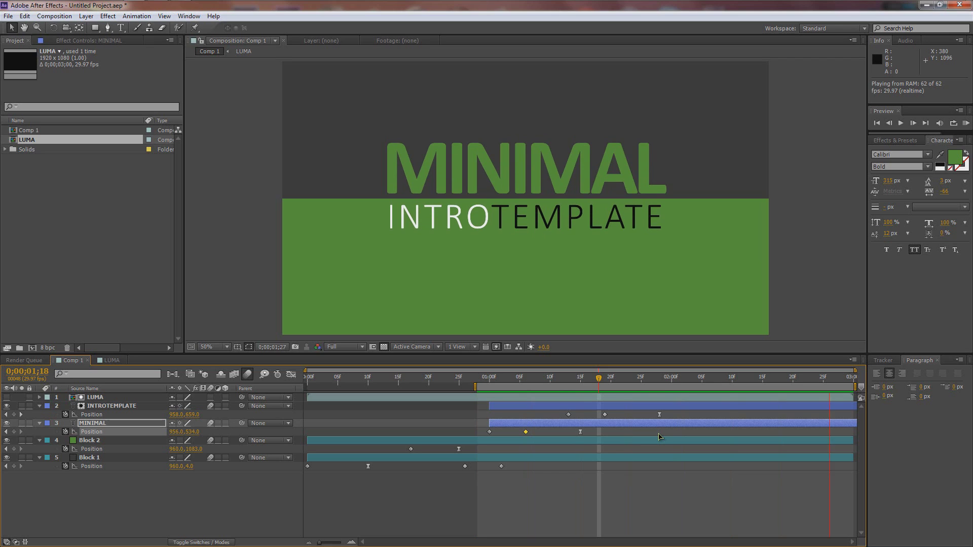
{"action": "key", "text": "0"}
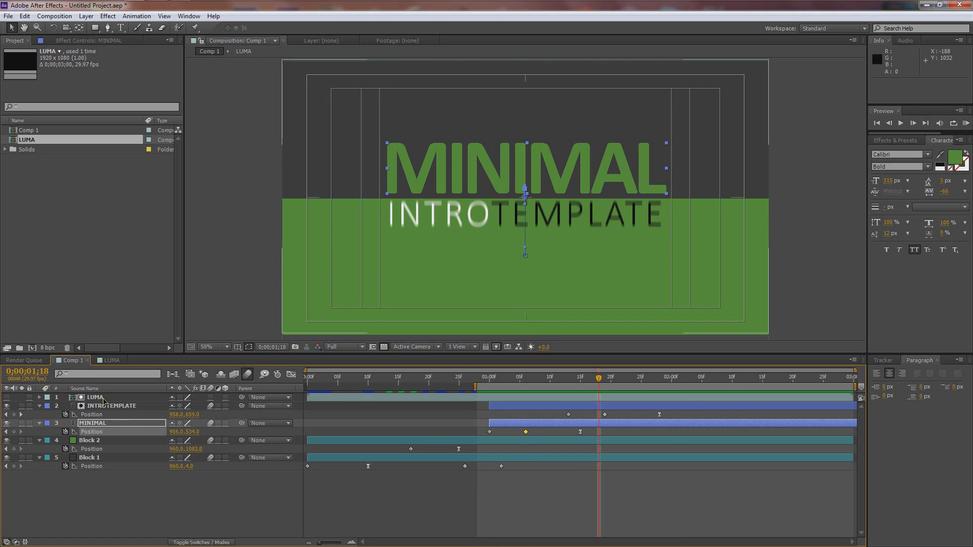
Parent INTROTEMPLATE to Block 2 and MINIMAL to Block 1
{"action": "left_click", "coordinate": [131, 407]}
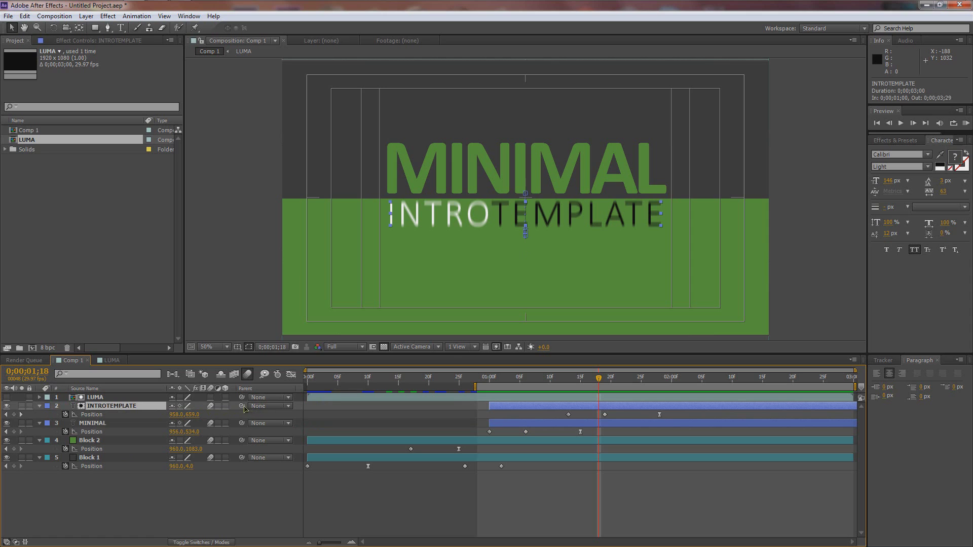
{"action": "left_click_drag", "start_coordinate": [233, 410], "coordinate": [98, 444]}
{"action": "left_click", "coordinate": [95, 424]}
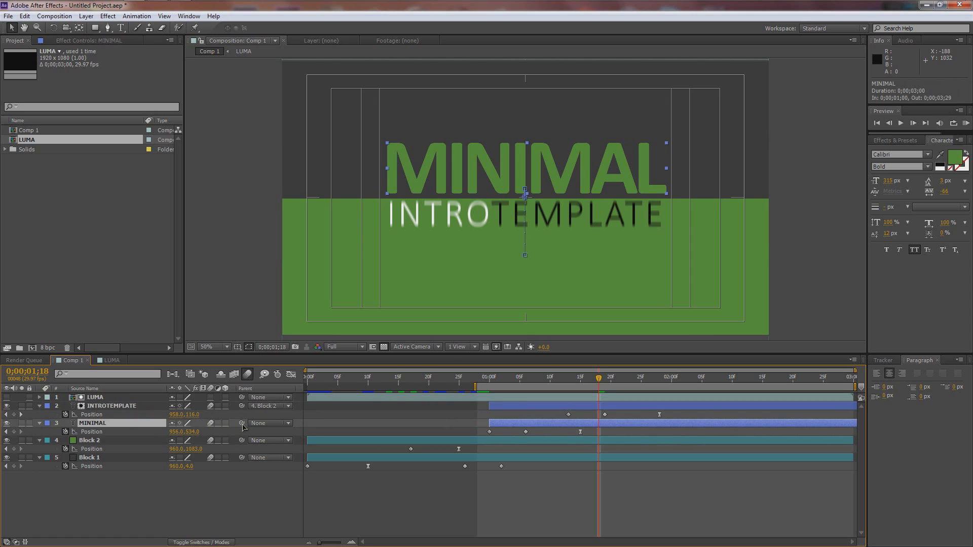
{"action": "left_click_drag", "start_coordinate": [242, 423], "coordinate": [99, 459]}
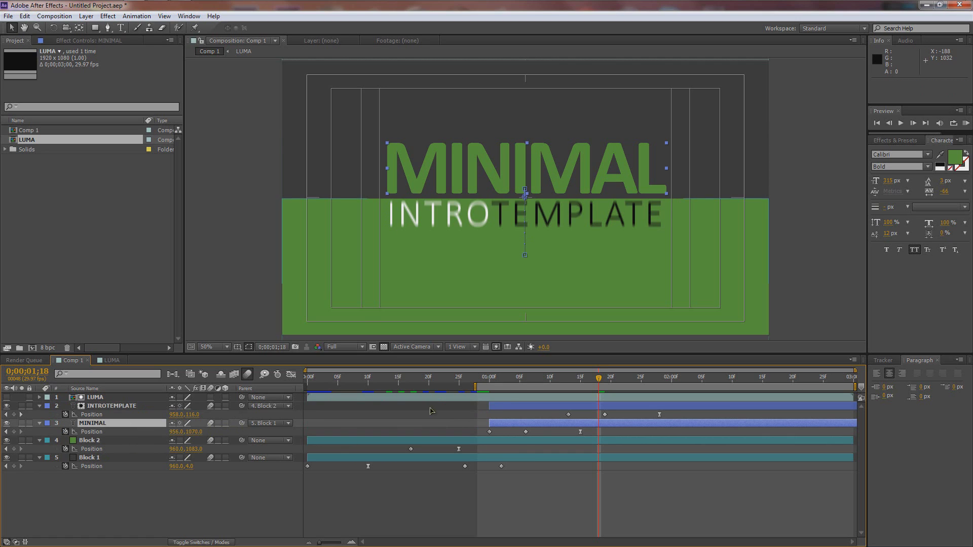
Copy Block 1's and Block 2's resting Position keyframes and paste them later in the timeline
{"action": "left_click", "coordinate": [98, 459]}
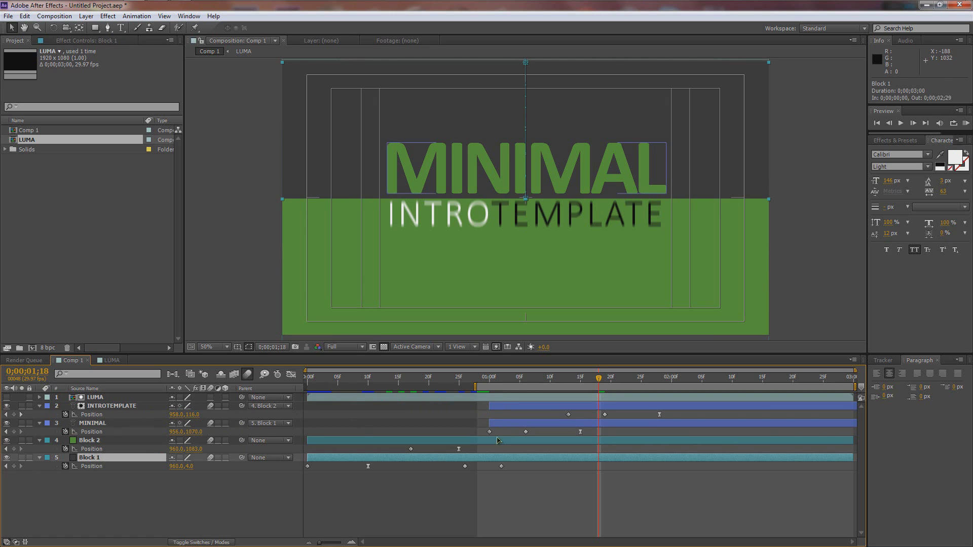
{"action": "left_click", "coordinate": [502, 467]}
{"action": "key", "text": "ctrl+c"}
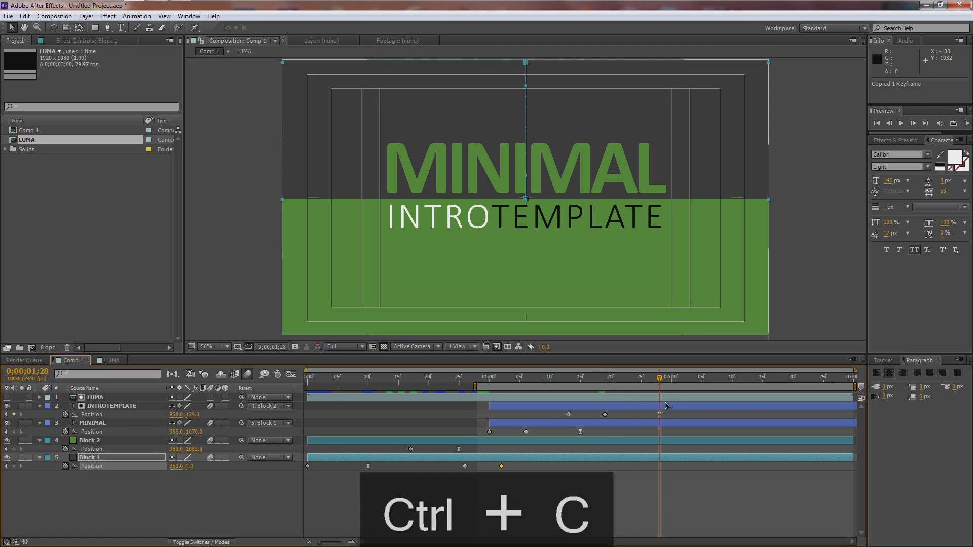
{"action": "key", "text": "ctrl+v"}
{"action": "key", "text": "ctrl+v"}
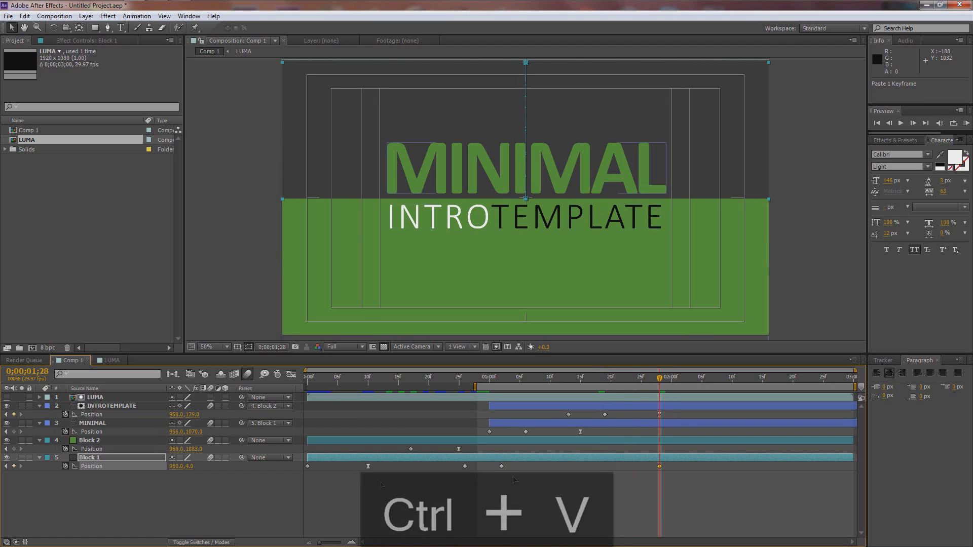
{"action": "left_click", "coordinate": [90, 441]}
{"action": "left_click", "coordinate": [459, 449]}
{"action": "key", "text": "ctrl+c"}
{"action": "key", "text": "ctrl+v"}
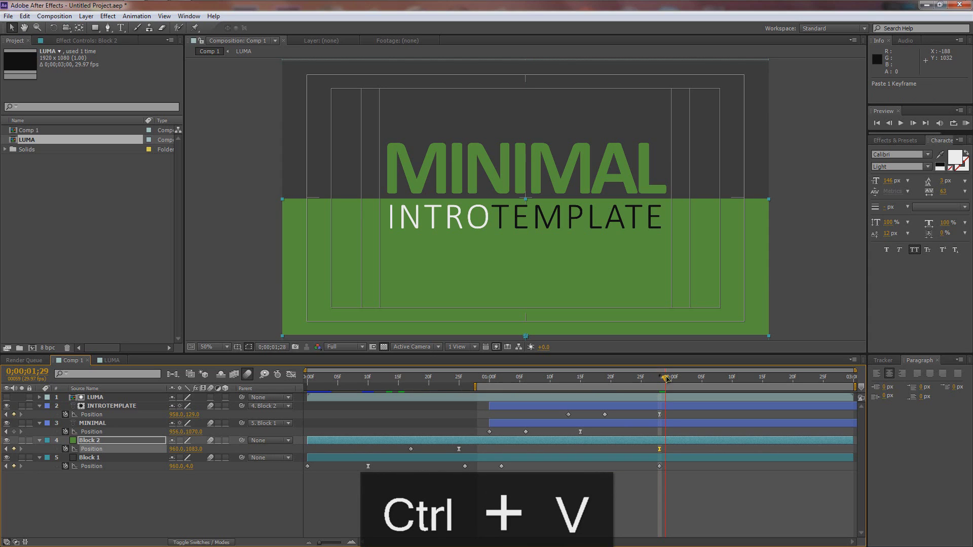
At the end, move Block 1 up above the frame and Block 2 down below it
{"action": "left_click_drag", "start_coordinate": [786, 383], "coordinate": [755, 387]}
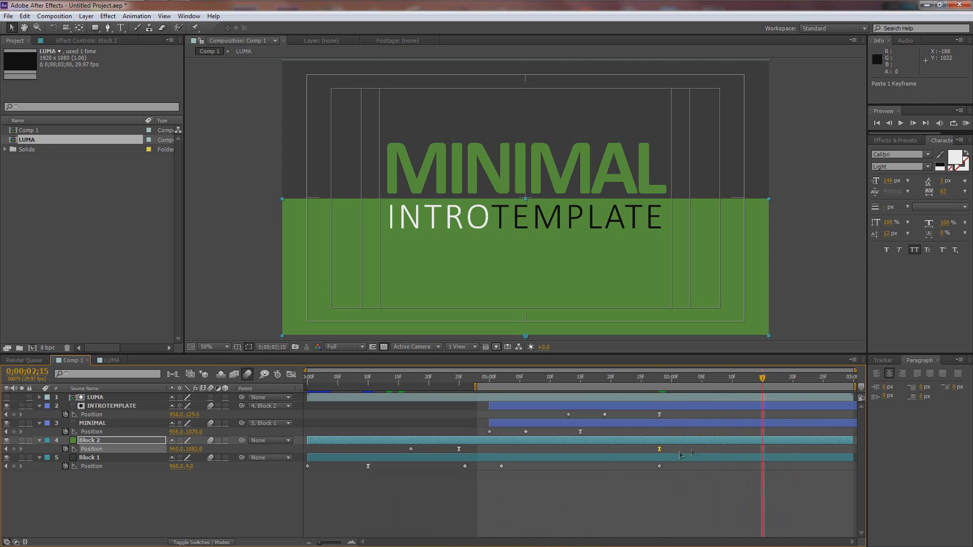
{"action": "left_click", "coordinate": [659, 467]}
{"action": "left_click", "coordinate": [660, 449], "text": "shift"}
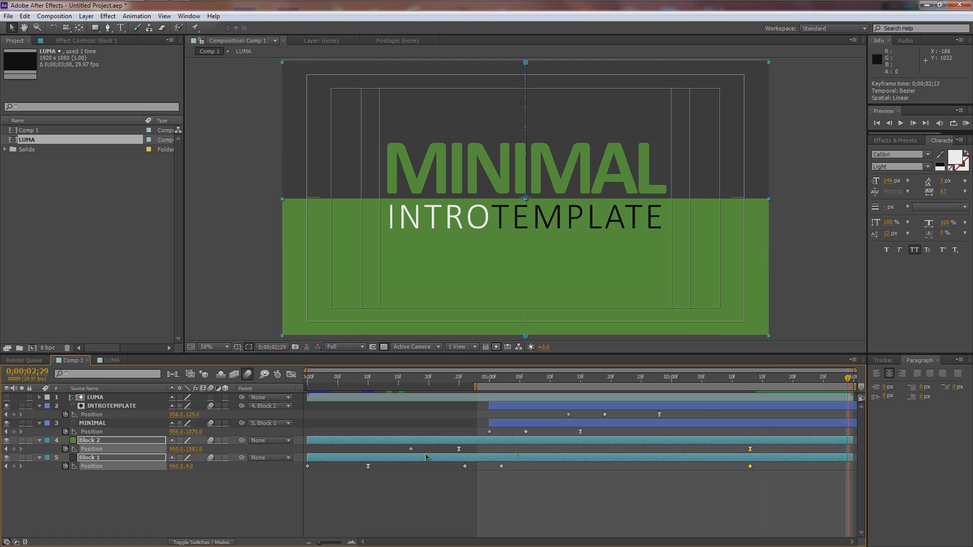
{"action": "left_click", "coordinate": [88, 458]}
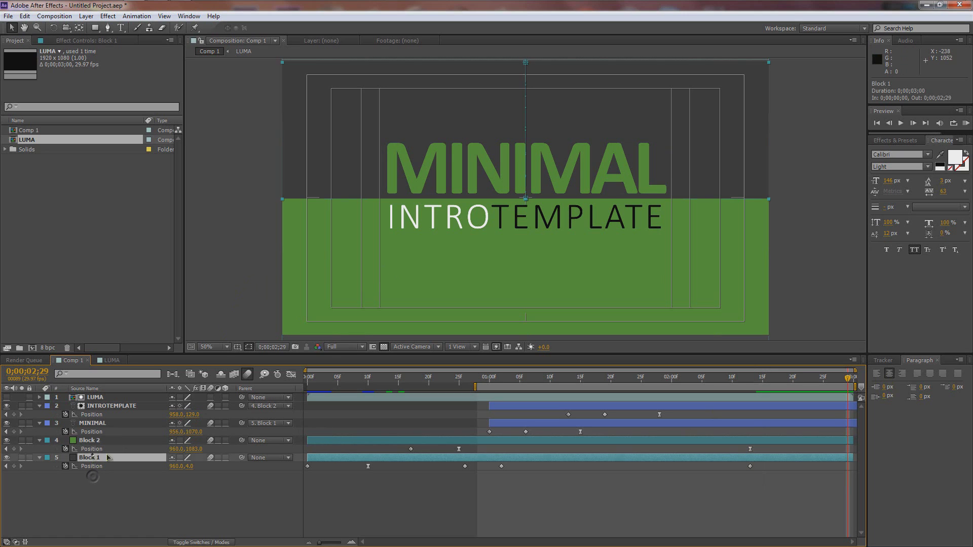
{"action": "key", "text": "comma"}
{"action": "left_click_drag", "start_coordinate": [612, 114], "coordinate": [613, 39]}
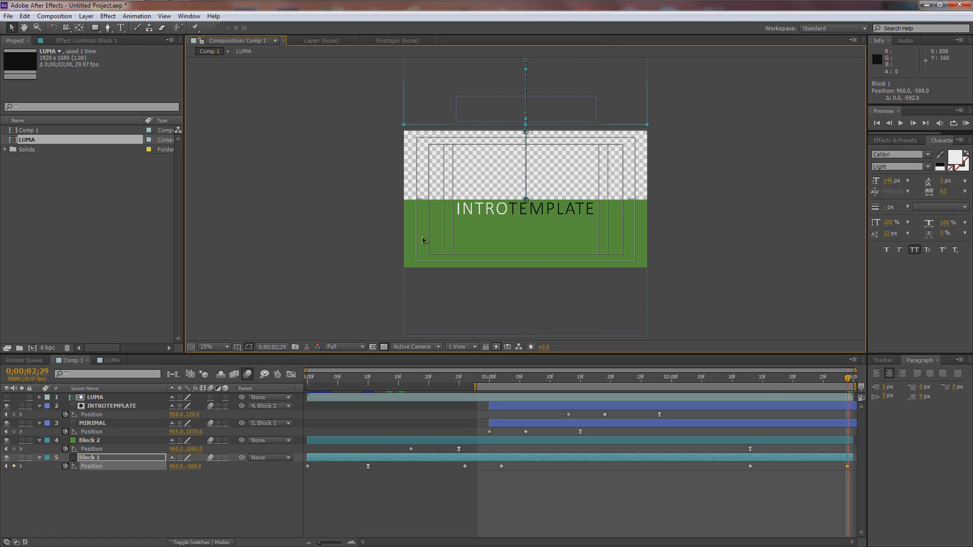
{"action": "left_click", "coordinate": [92, 441]}
{"action": "left_click_drag", "start_coordinate": [472, 237], "coordinate": [488, 308]}
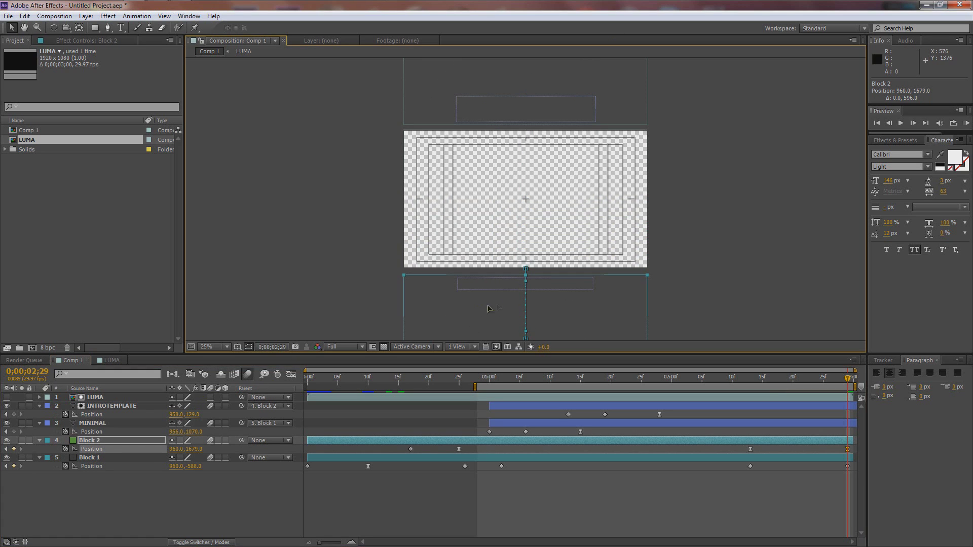
RAM-preview the intro at 50% zoom with both blocks exiting
{"action": "left_click", "coordinate": [708, 210]}
{"action": "key", "text": "period"}
{"action": "key", "text": "KP_0"}
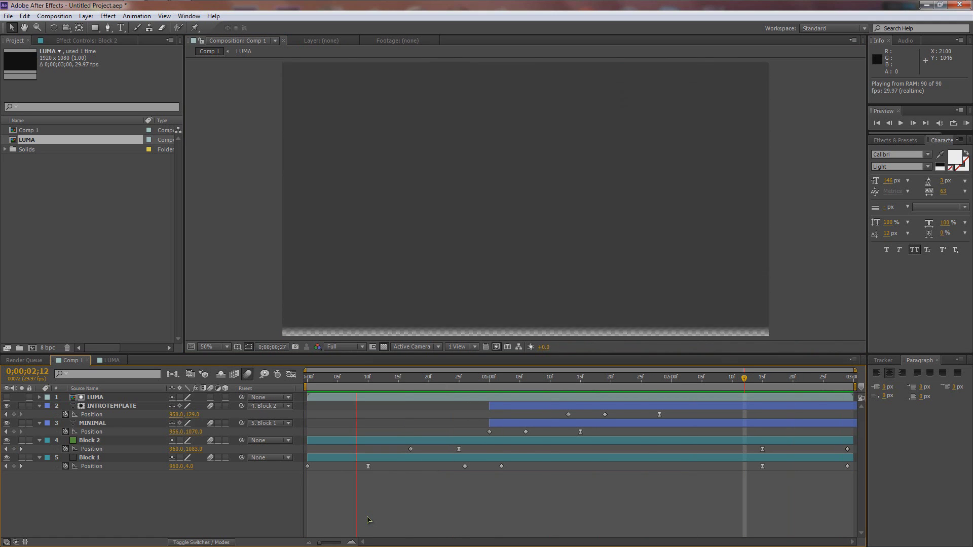
Pre-compose all five layers into Pre-comp 1
{"action": "key", "text": "KP_0"}
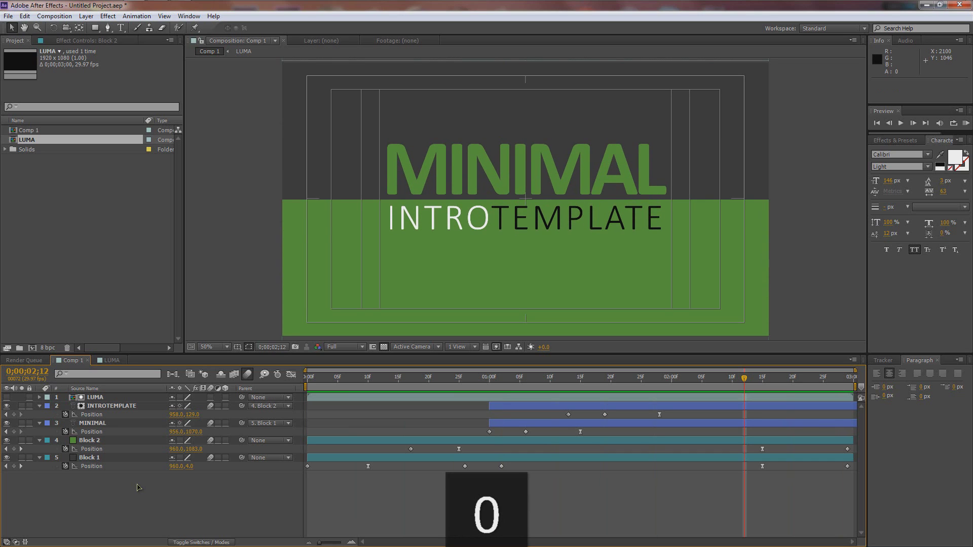
{"action": "left_click_drag", "start_coordinate": [101, 402], "coordinate": [102, 400]}
{"action": "right_click", "coordinate": [110, 391]}
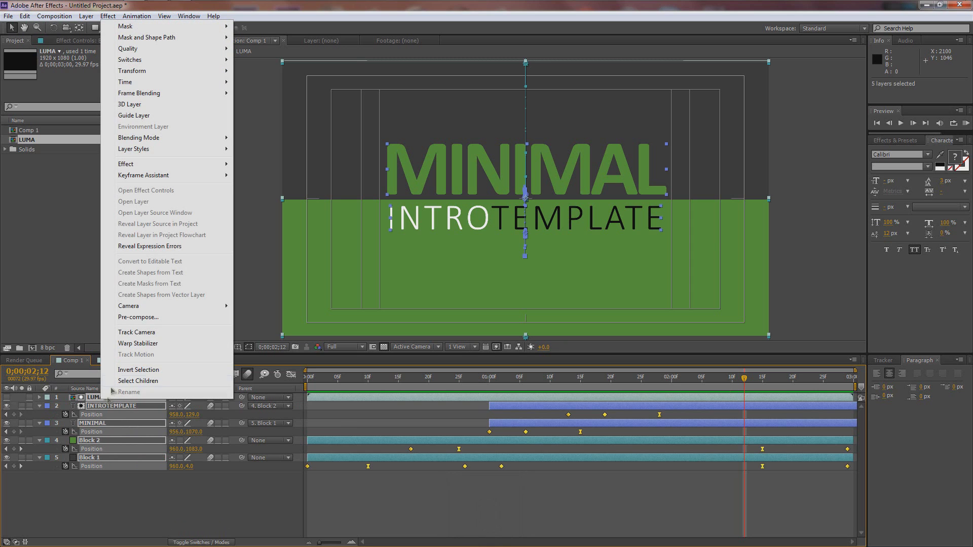
{"action": "left_click", "coordinate": [132, 317]}
{"action": "left_click", "coordinate": [510, 329]}
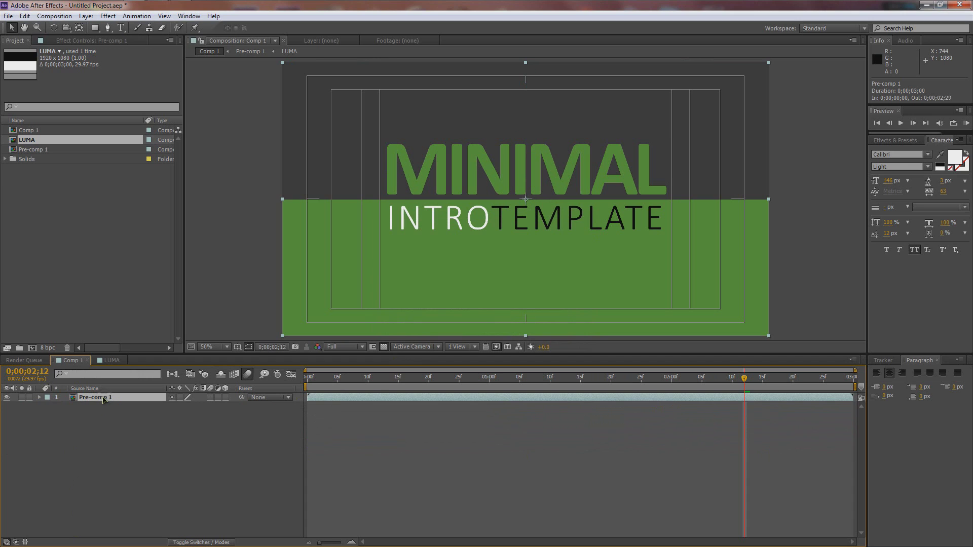
Rename the Pre-comp 1 layer to 'Color Me'
{"action": "key", "text": "Return"}
{"action": "type", "text": "Col"}
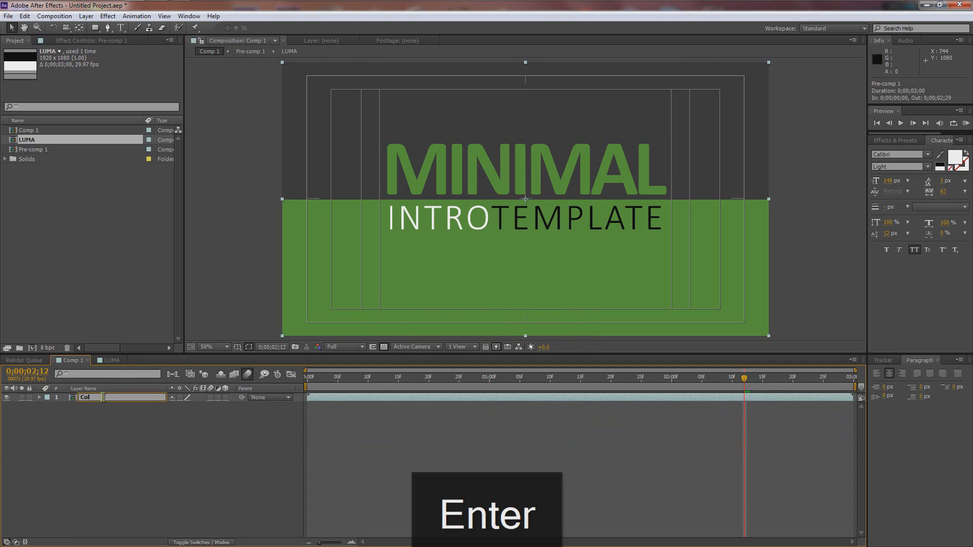
{"action": "type", "text": "or Me"}
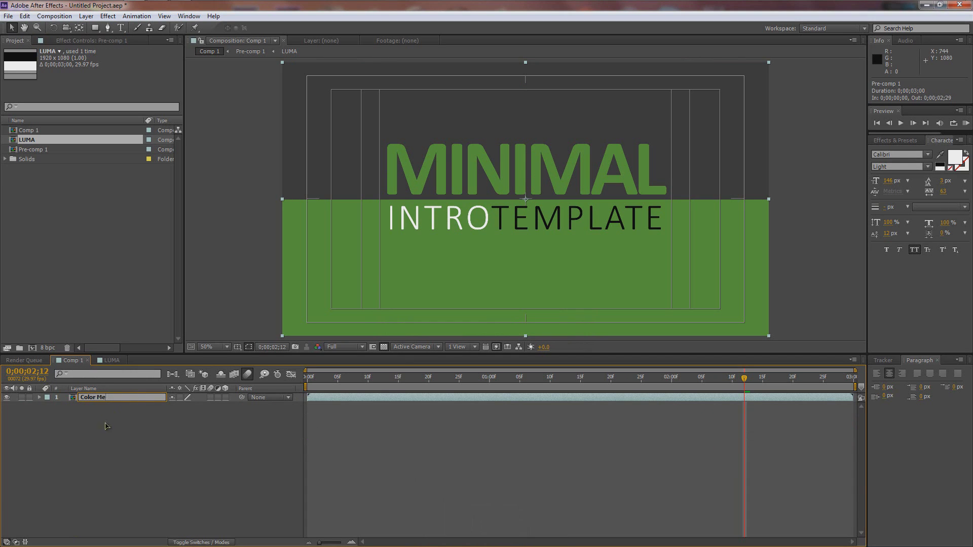
{"action": "key", "text": "Return"}
{"action": "right_click", "coordinate": [93, 412]}
{"action": "left_click", "coordinate": [63, 418]}
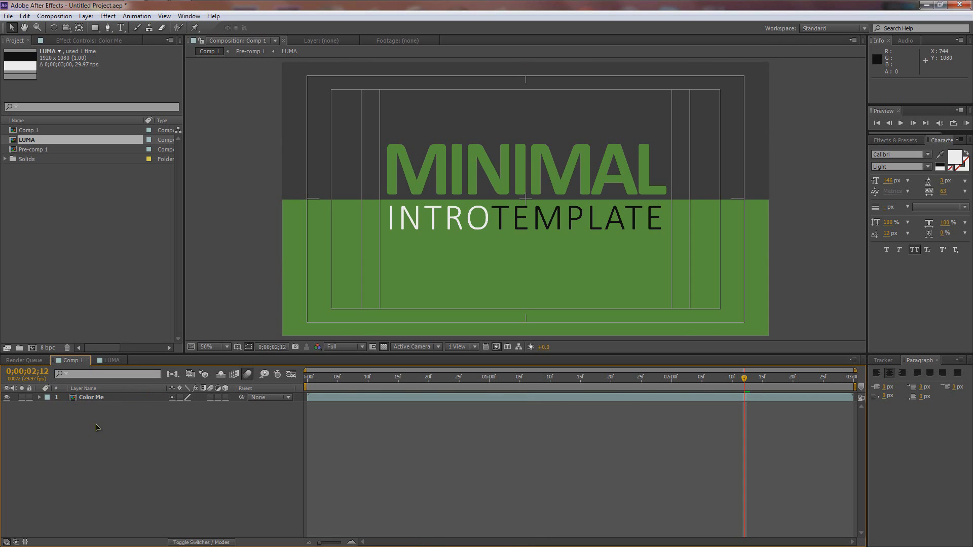
Add an adjustment layer named CC above Color Me
{"action": "key", "text": "ctrl+alt+y"}
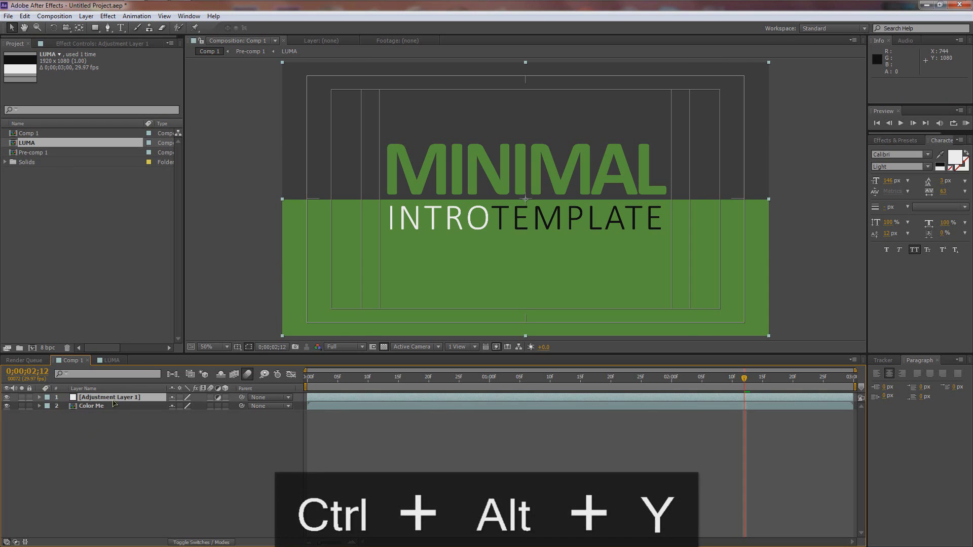
{"action": "key", "text": "Return"}
{"action": "type", "text": "CC"}
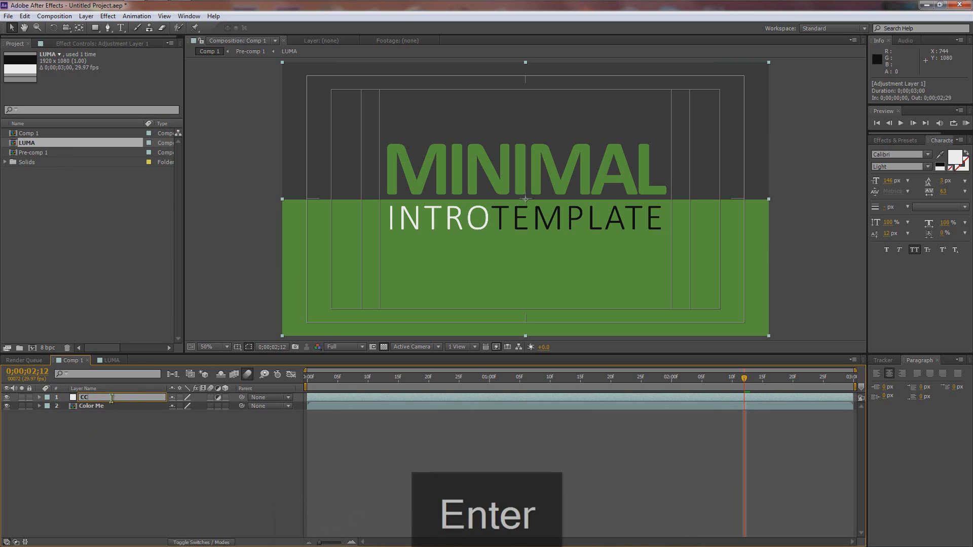
{"action": "key", "text": "Return"}
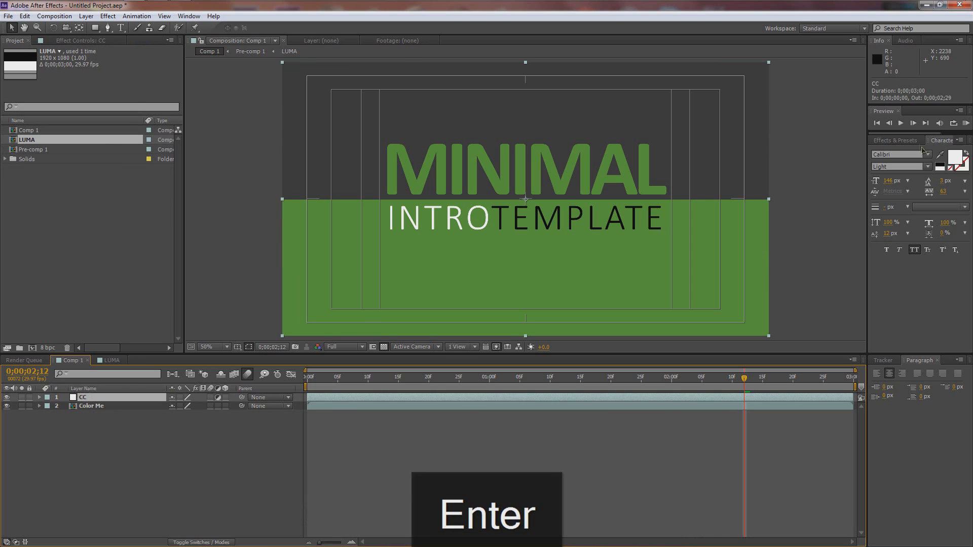
Apply the Change to Color effect to the CC layer
{"action": "left_click", "coordinate": [895, 141]}
{"action": "left_click", "coordinate": [905, 150]}
{"action": "type", "text": "change"}
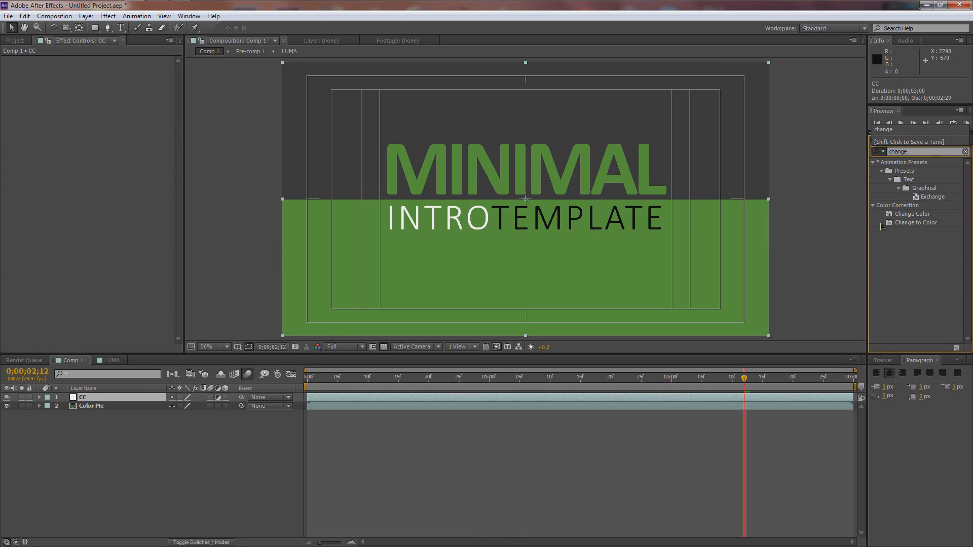
{"action": "left_click_drag", "start_coordinate": [912, 224], "coordinate": [104, 397]}
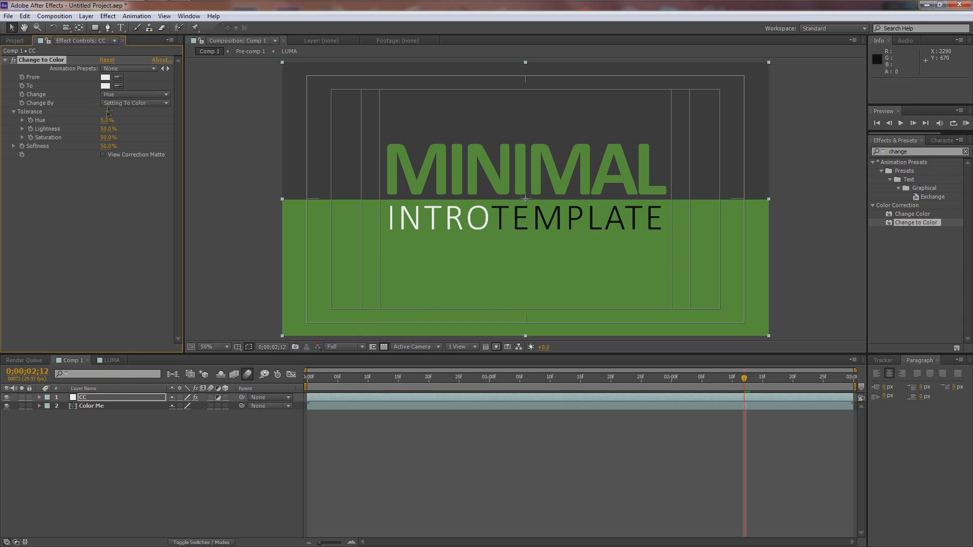
Set Change to Color's From to the green block and To to cyan #13AFC6, then preview
{"action": "left_click", "coordinate": [118, 77]}
{"action": "left_click", "coordinate": [295, 214]}
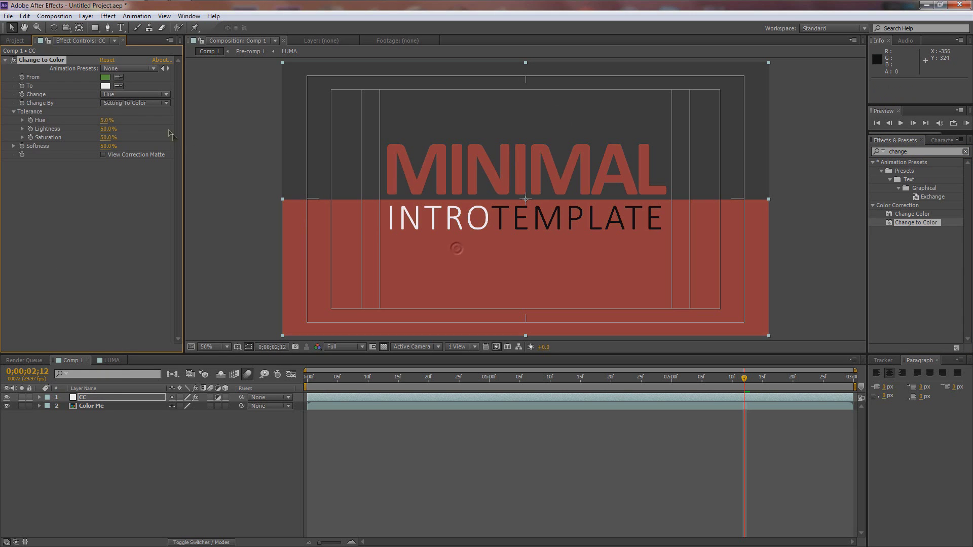
{"action": "left_click", "coordinate": [105, 85]}
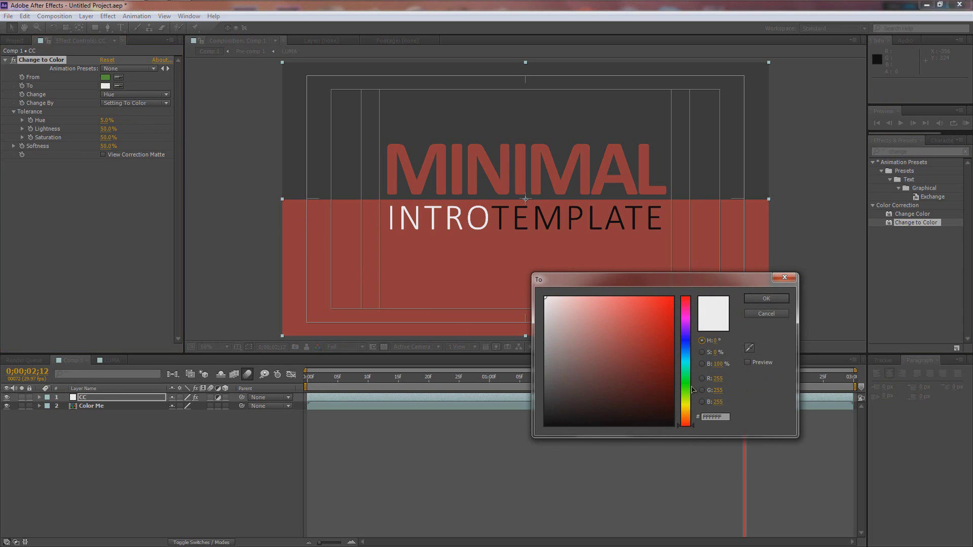
{"action": "left_click", "coordinate": [685, 357]}
{"action": "left_click", "coordinate": [661, 335]}
{"action": "left_click_drag", "start_coordinate": [659, 335], "coordinate": [661, 326]}
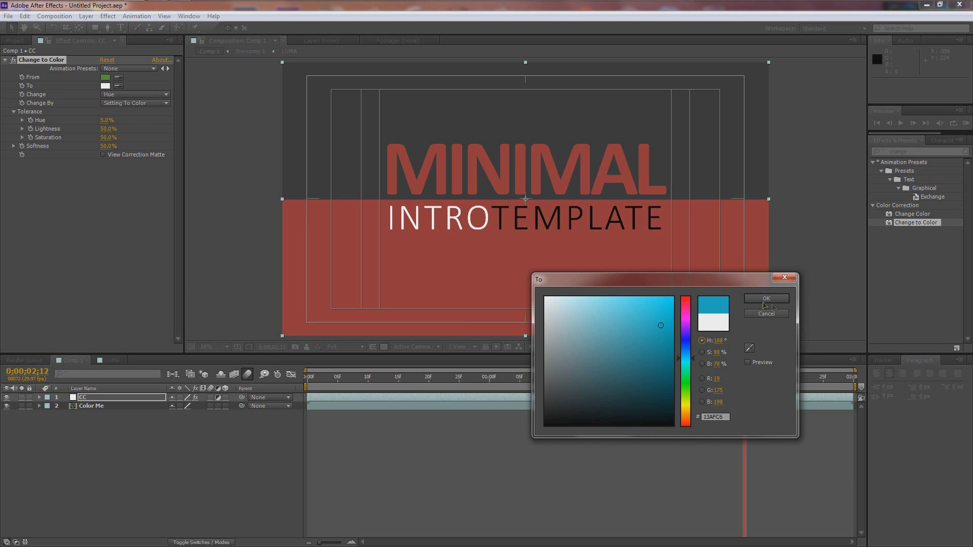
{"action": "left_click", "coordinate": [771, 300]}
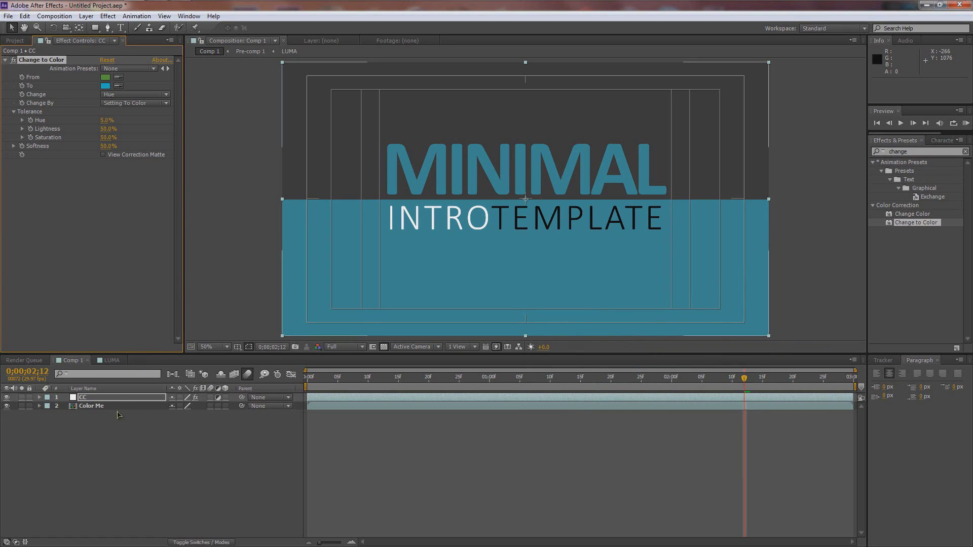
{"action": "left_click", "coordinate": [116, 434]}
{"action": "key", "text": "KP_0"}
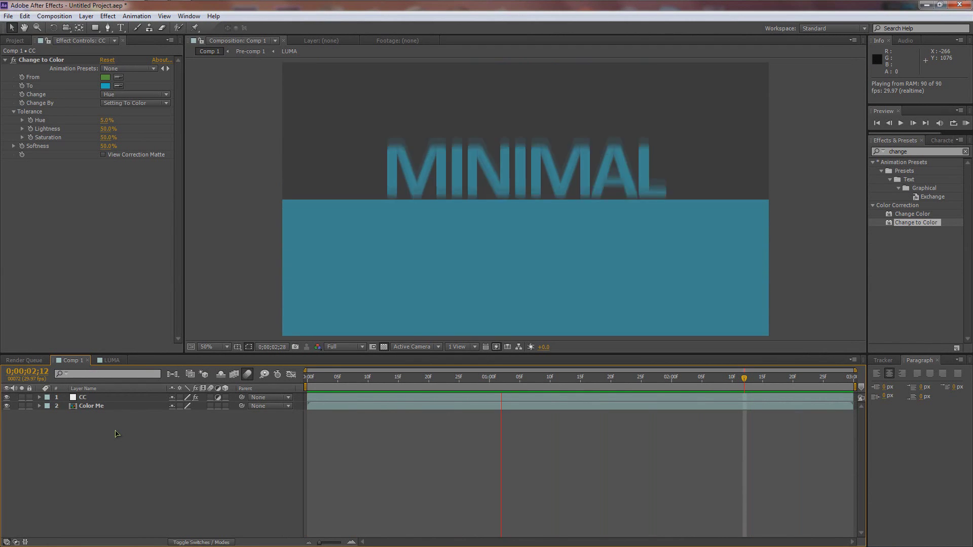
Add Comp 1 to the Render Queue
{"action": "left_click", "coordinate": [185, 425]}
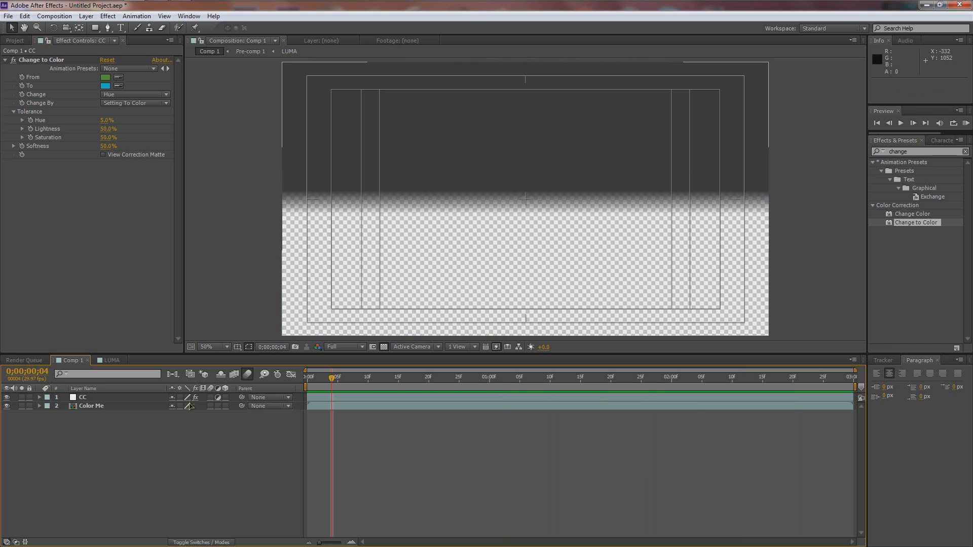
{"action": "left_click", "coordinate": [122, 28]}
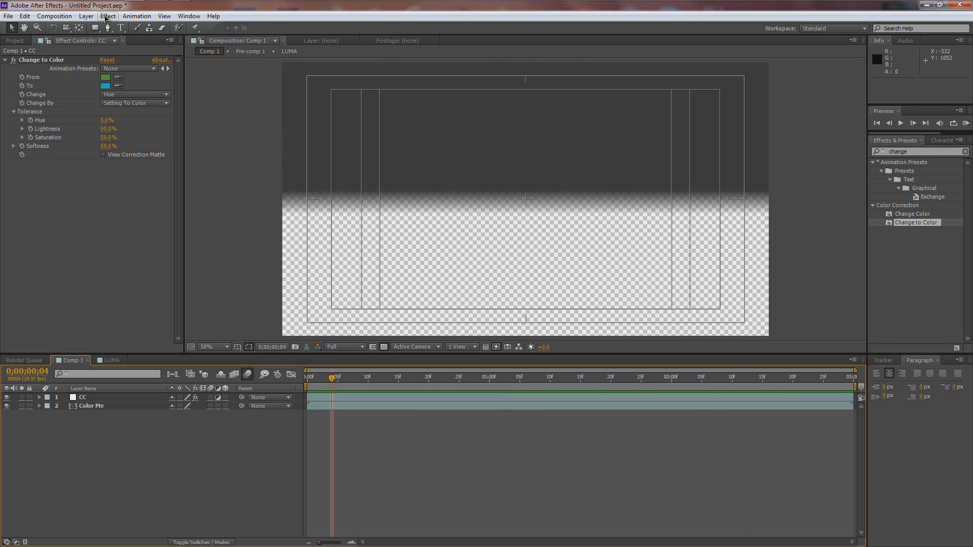
{"action": "left_click", "coordinate": [54, 15]}
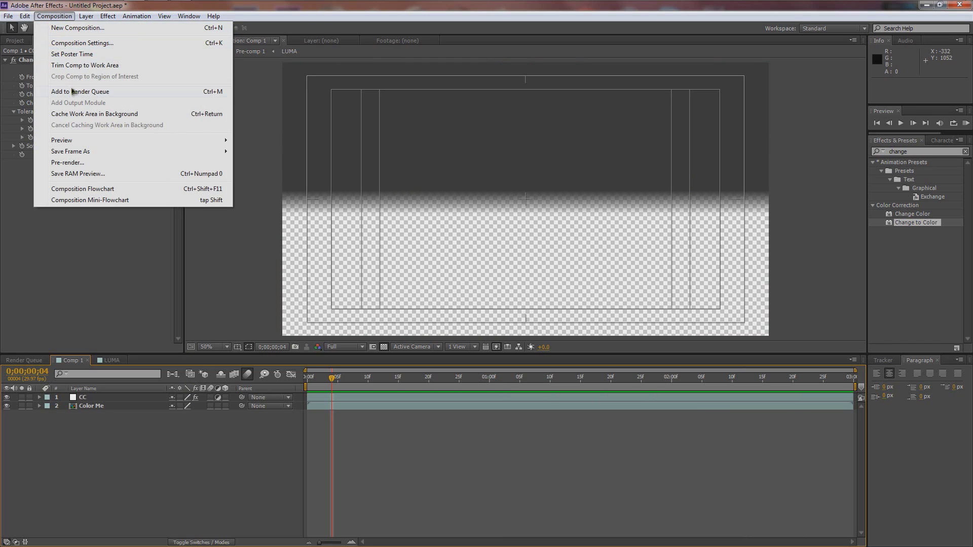
{"action": "left_click", "coordinate": [74, 92]}
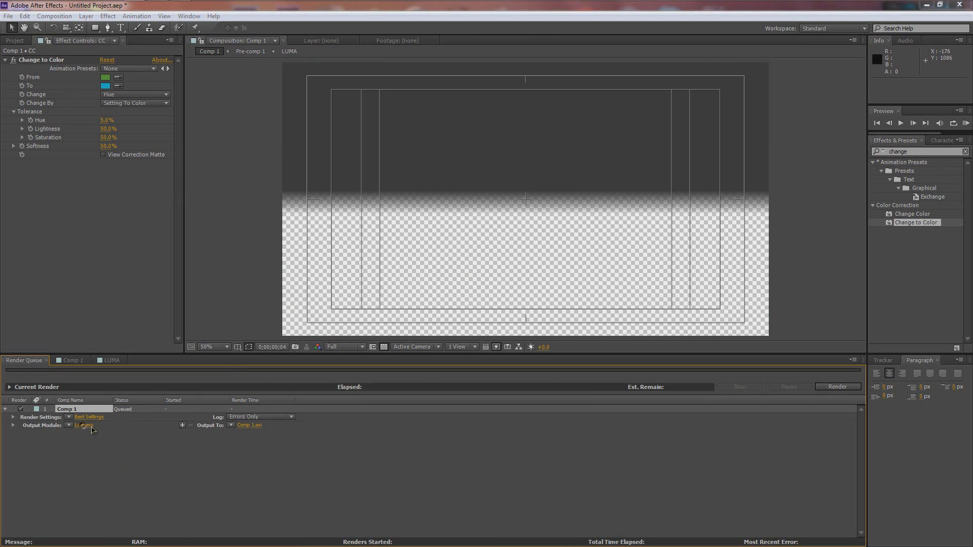
Set the output module format to QuickTime, audio off, and open the output save location
{"action": "left_click", "coordinate": [450, 152]}
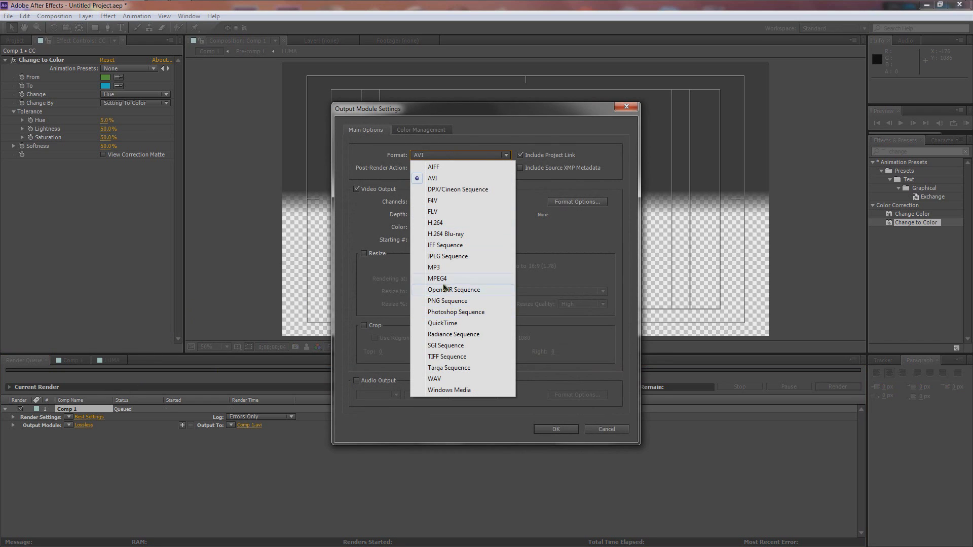
{"action": "left_click", "coordinate": [443, 323]}
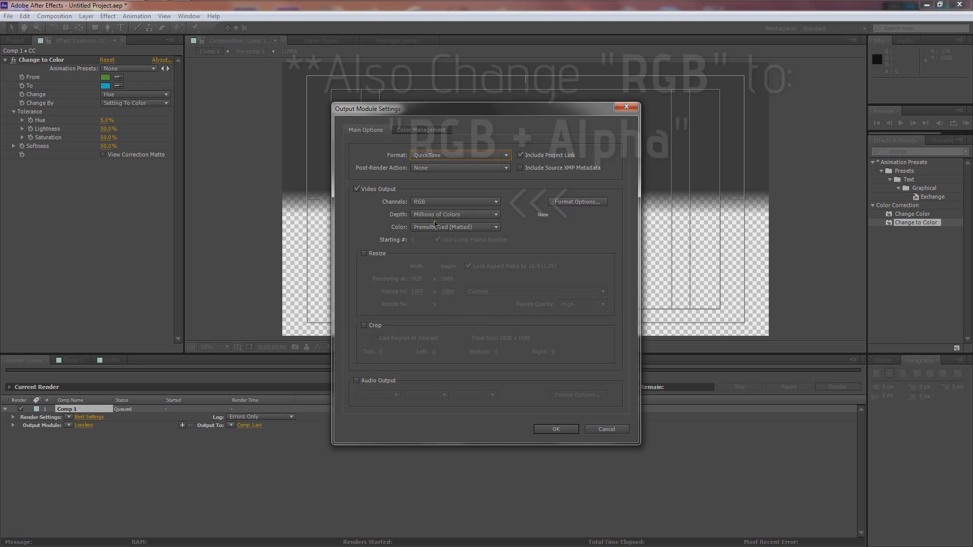
{"action": "left_click", "coordinate": [454, 227]}
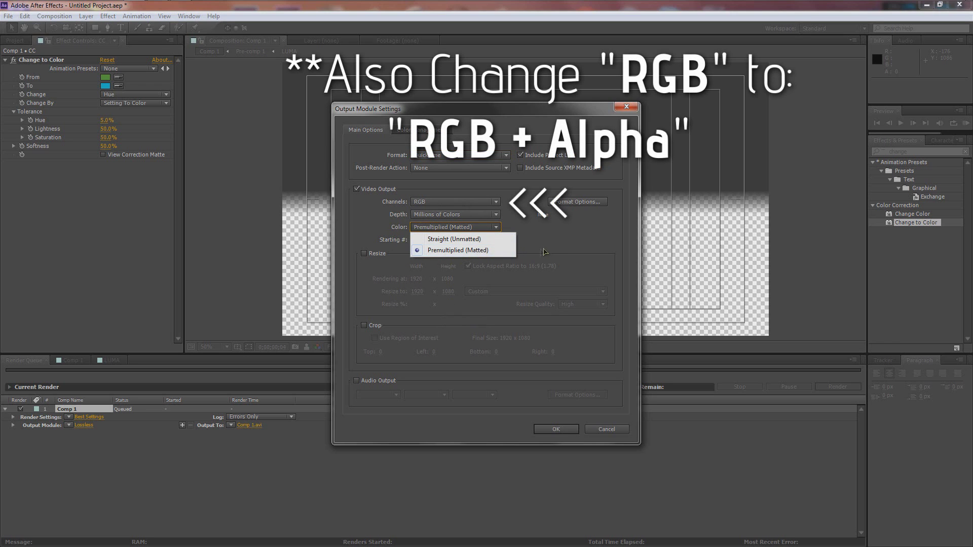
{"action": "left_click", "coordinate": [550, 251]}
{"action": "left_click", "coordinate": [357, 381]}
{"action": "left_click", "coordinate": [357, 382]}
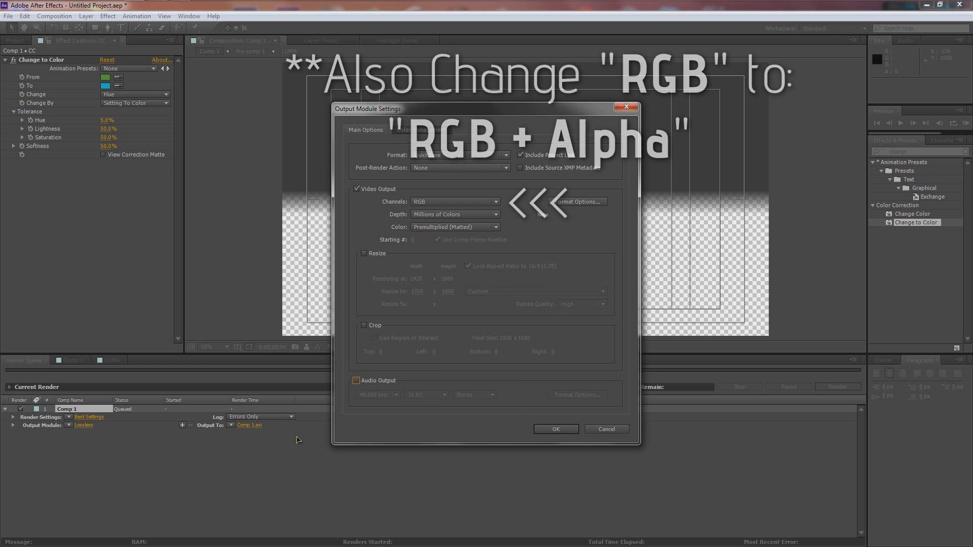
{"action": "left_click", "coordinate": [562, 430]}
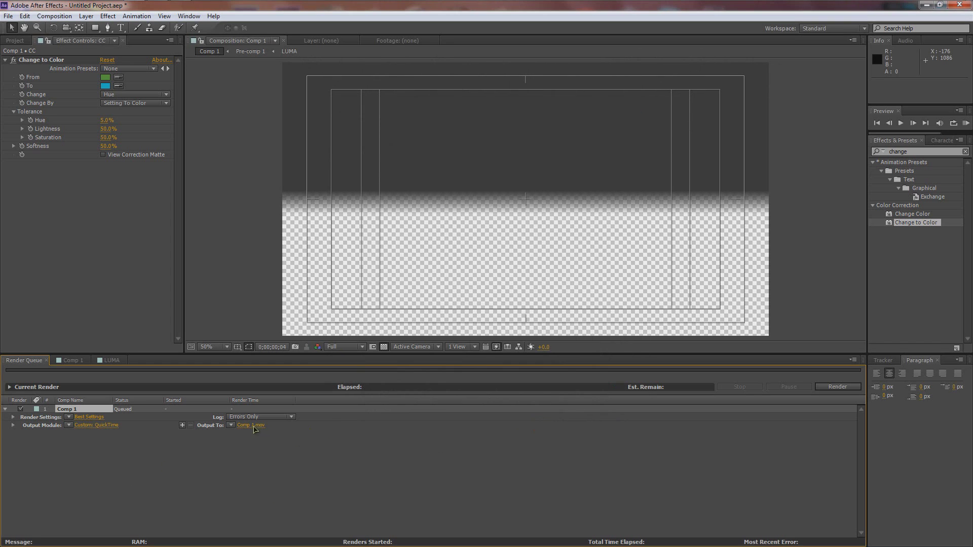
{"action": "left_click", "coordinate": [249, 424]}
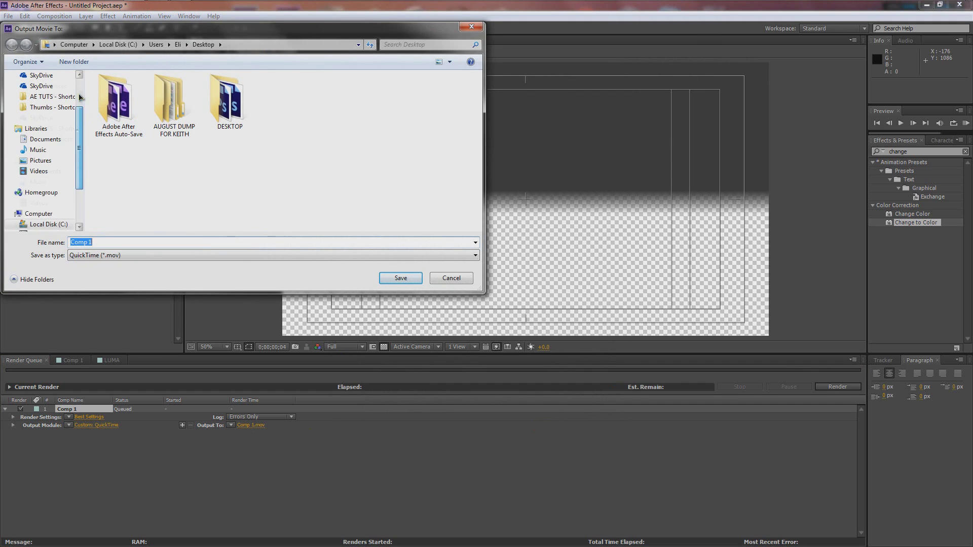
Save the output to the Desktop as 'Template For The Fanzzzz Yo.mov' and start rendering Comp 1
{"action": "left_click", "coordinate": [43, 90]}
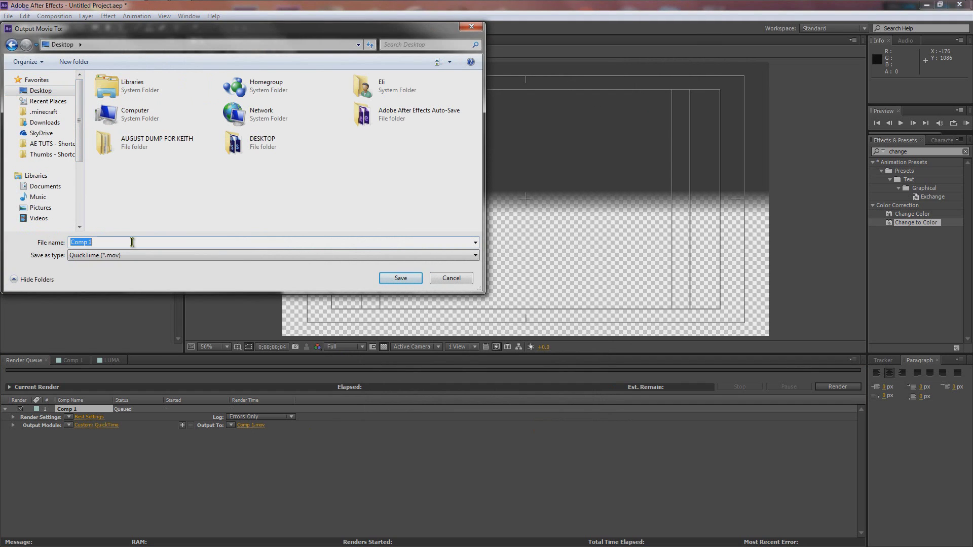
{"action": "type", "text": "Template For The Fanzzzz T"}
{"action": "key", "text": "BackSpace"}
{"action": "type", "text": "Yo"}
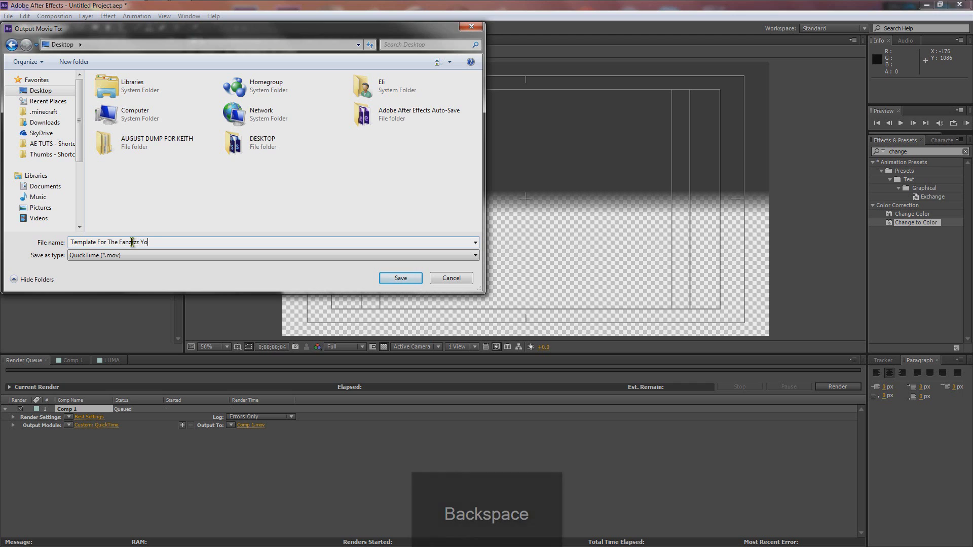
{"action": "key", "text": "Return"}
{"action": "left_click", "coordinate": [837, 387]}
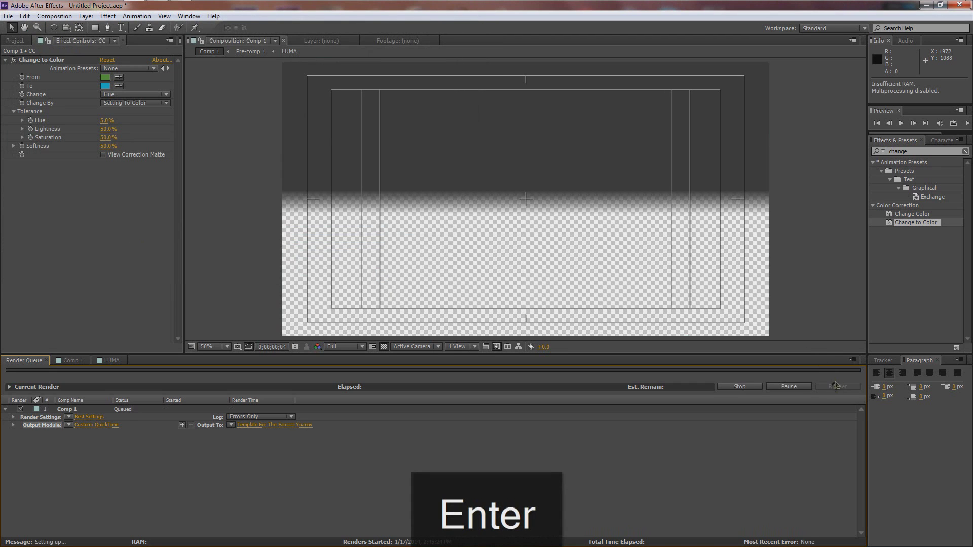